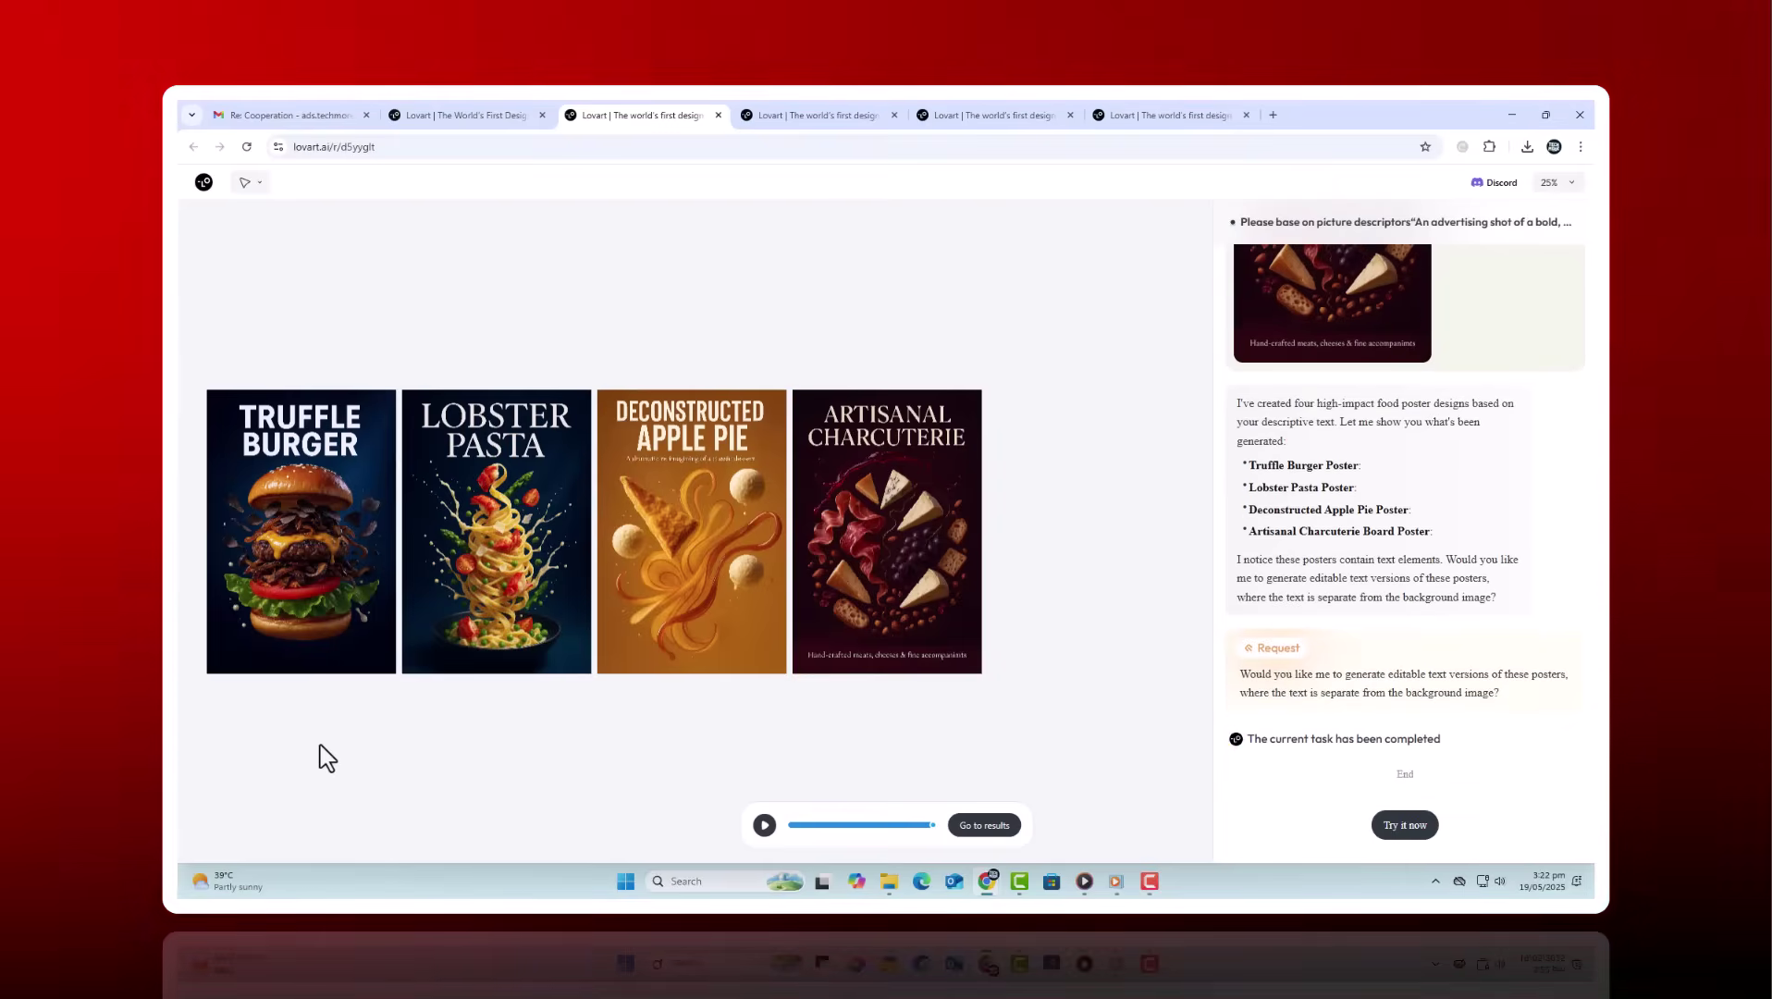
{"action": "scroll", "coordinate": [653, 602], "scroll_direction": "down", "scroll_amount": 2}
{"action": "scroll", "coordinate": [654, 602], "scroll_direction": "up", "scroll_amount": 2}
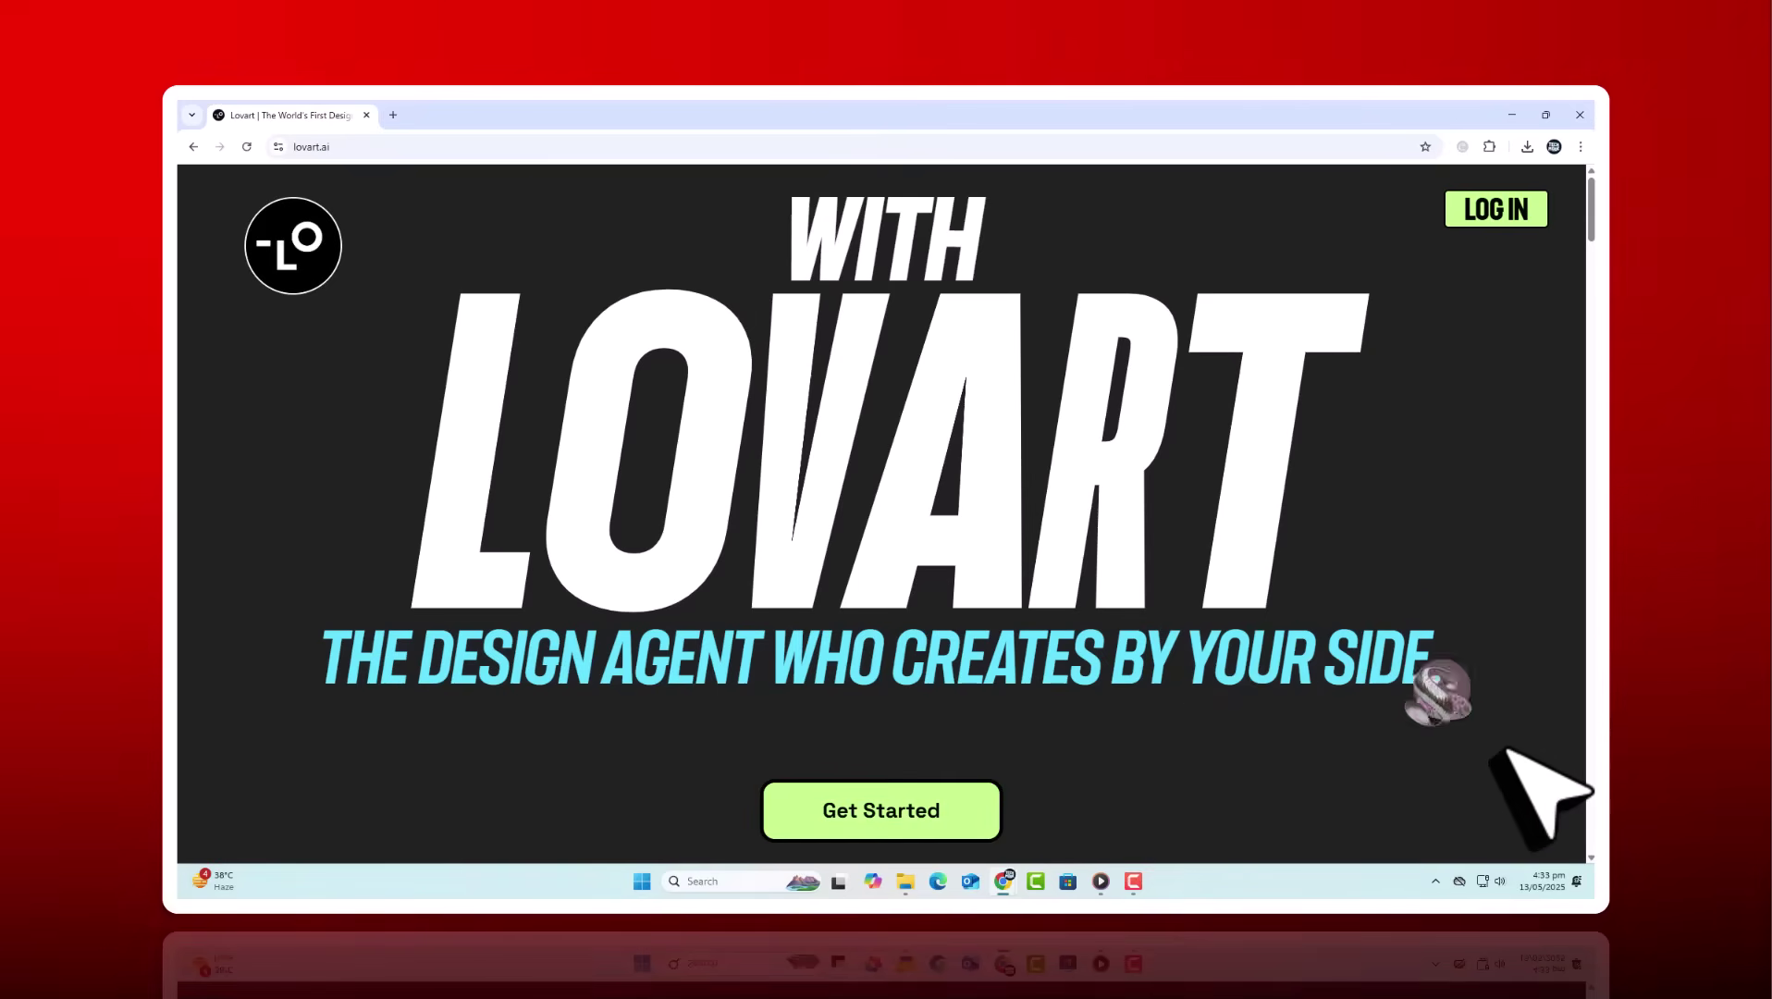
{"action": "scroll", "coordinate": [1495, 753], "scroll_direction": "down", "scroll_amount": 5}
{"action": "scroll", "coordinate": [1495, 753], "scroll_direction": "down", "scroll_amount": 3}
{"action": "scroll", "coordinate": [1495, 753], "scroll_direction": "down", "scroll_amount": 3}
{"action": "scroll", "coordinate": [1493, 751], "scroll_direction": "down", "scroll_amount": 2}
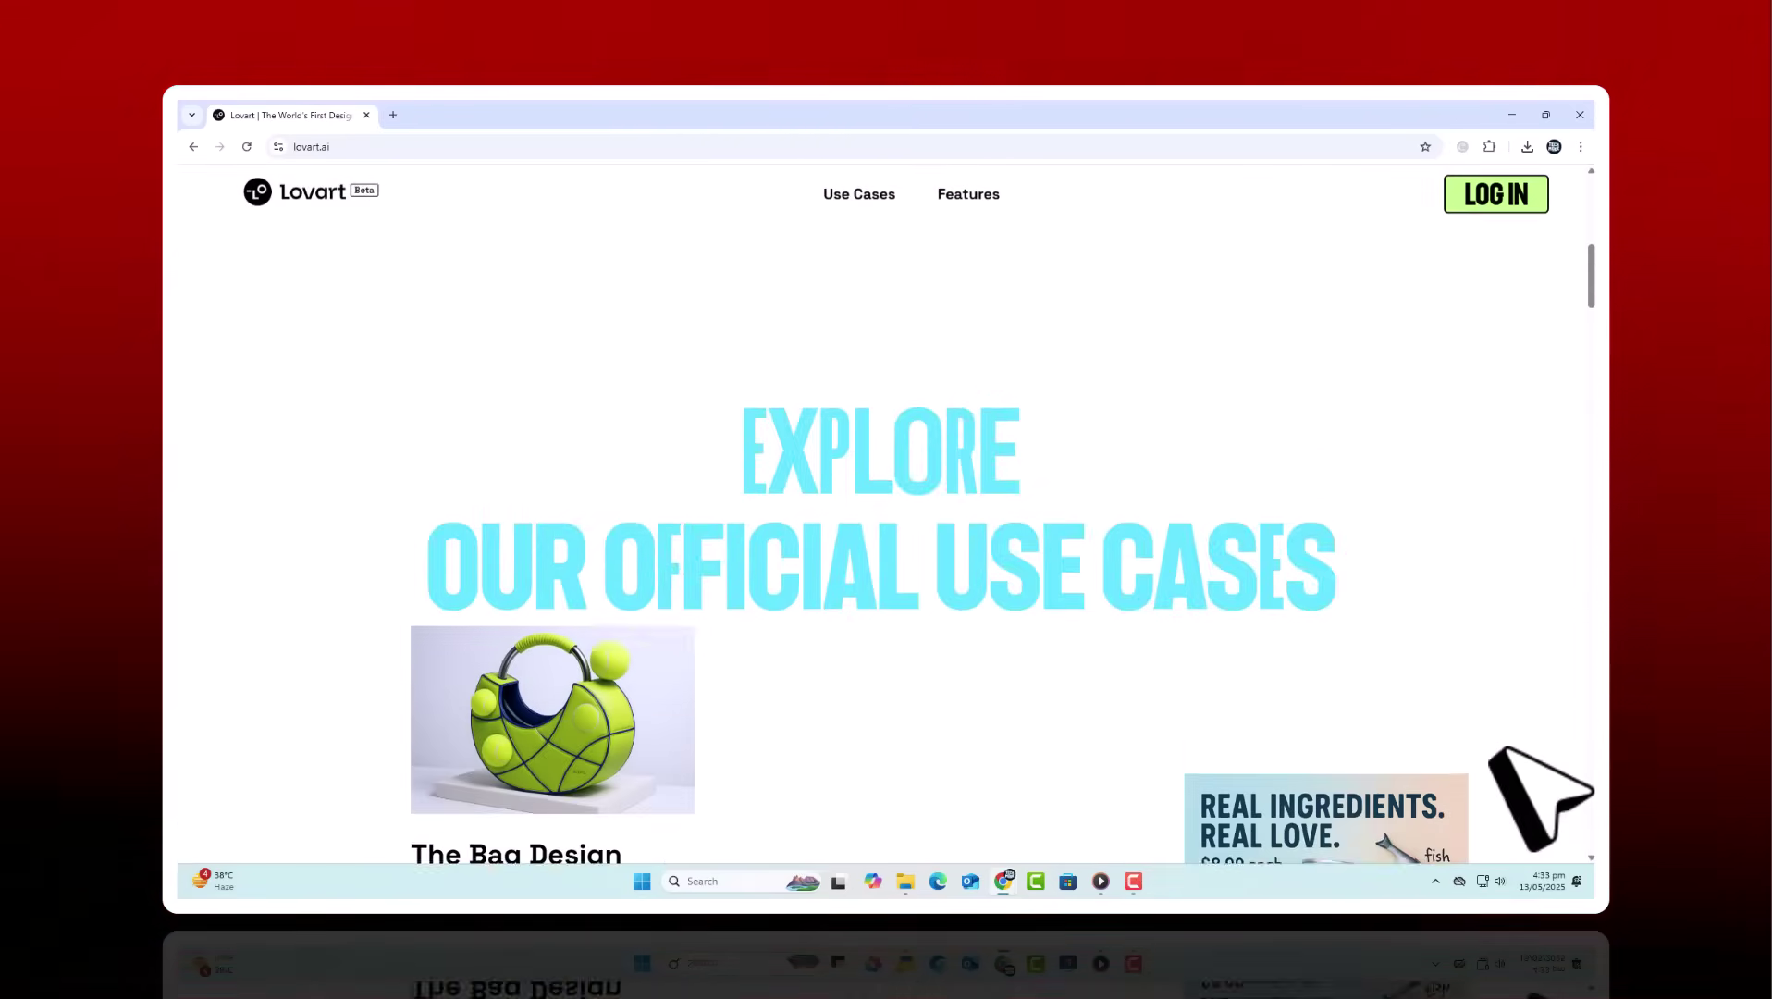
{"action": "scroll", "coordinate": [886, 553], "scroll_direction": "down", "scroll_amount": 3}
{"action": "scroll", "coordinate": [886, 553], "scroll_direction": "down", "scroll_amount": 4}
{"action": "scroll", "coordinate": [886, 553], "scroll_direction": "down", "scroll_amount": 3}
{"action": "scroll", "coordinate": [886, 553], "scroll_direction": "down", "scroll_amount": 1}
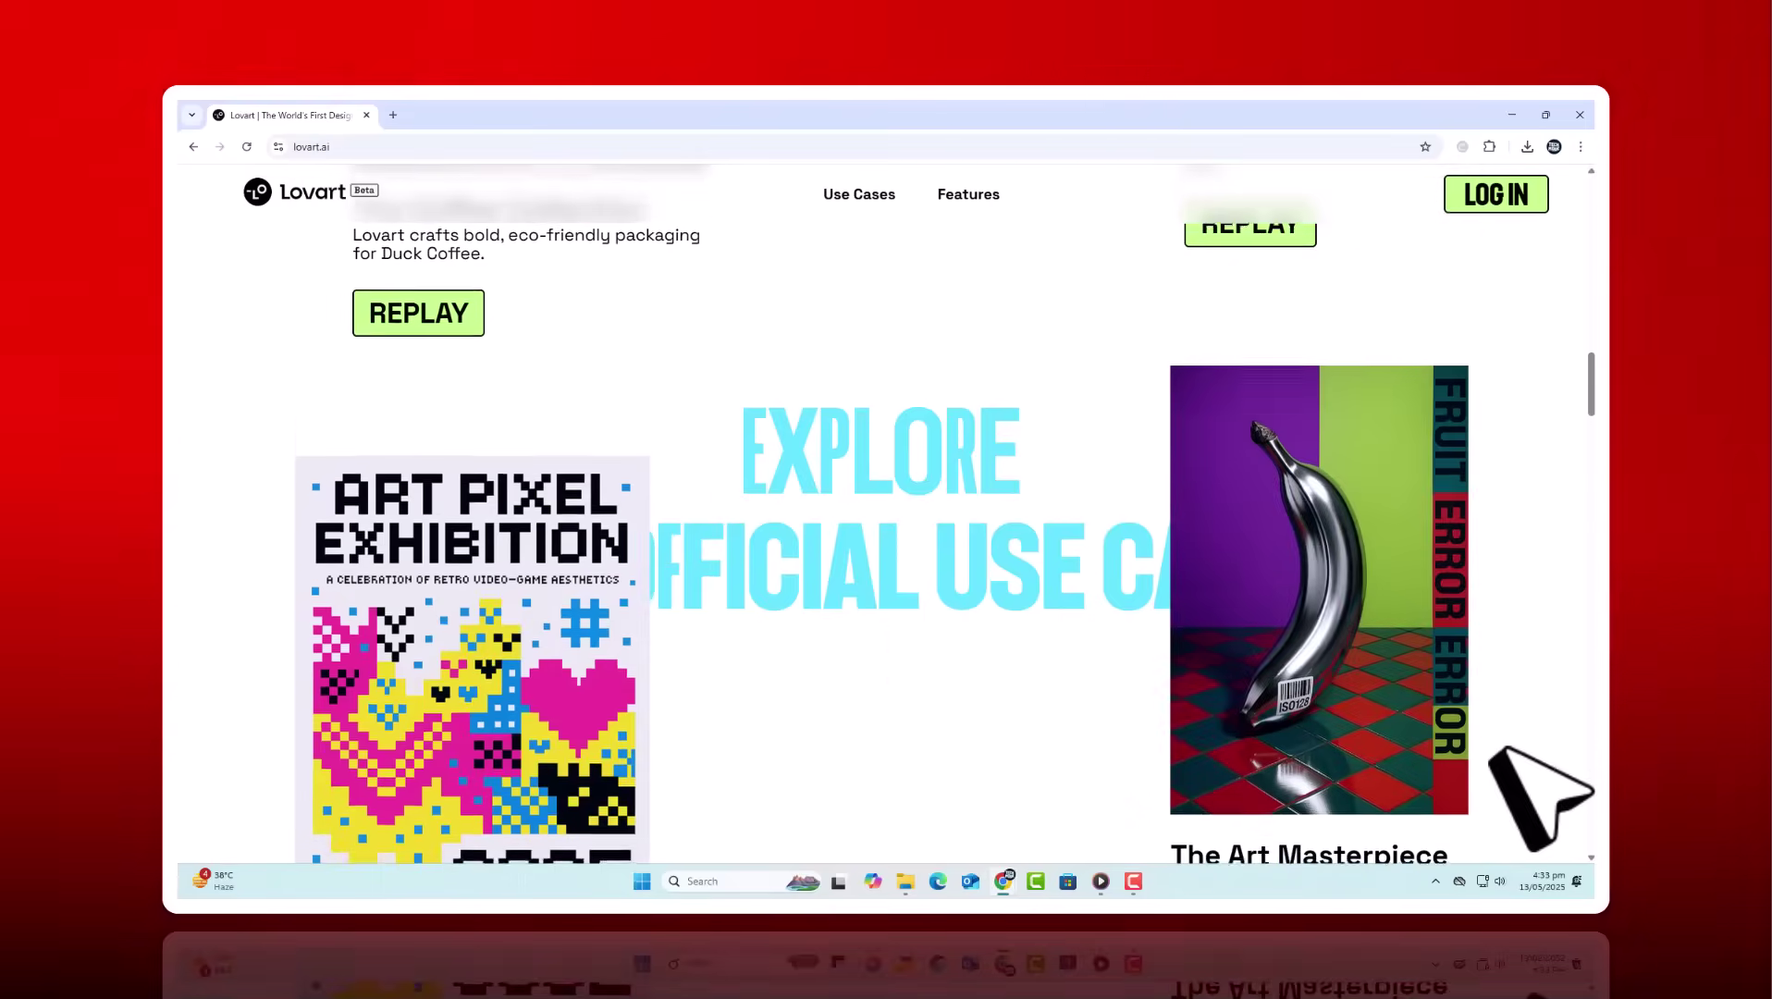
{"action": "scroll", "coordinate": [882, 553], "scroll_direction": "down", "scroll_amount": 3}
{"action": "scroll", "coordinate": [883, 553], "scroll_direction": "down", "scroll_amount": 3}
{"action": "scroll", "coordinate": [882, 552], "scroll_direction": "down", "scroll_amount": 1}
{"action": "scroll", "coordinate": [882, 553], "scroll_direction": "down", "scroll_amount": 3}
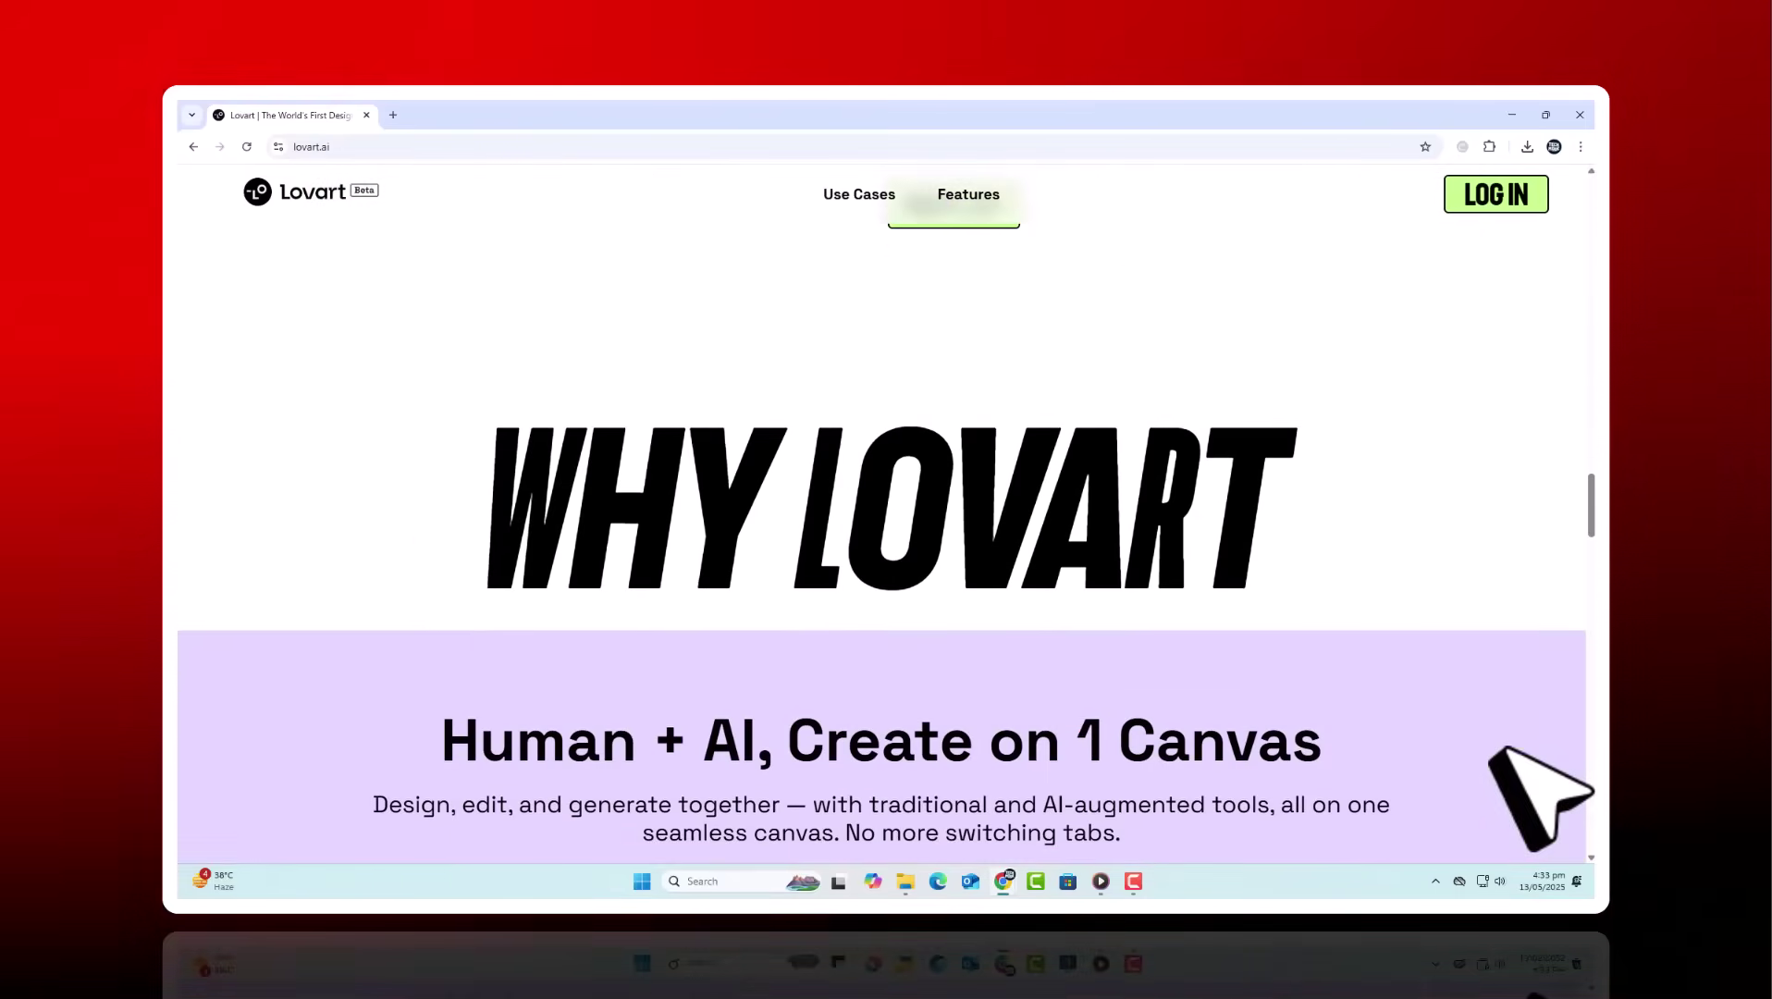
{"action": "scroll", "coordinate": [882, 553], "scroll_direction": "down", "scroll_amount": 2}
{"action": "scroll", "coordinate": [882, 553], "scroll_direction": "down", "scroll_amount": 1}
{"action": "scroll", "coordinate": [882, 553], "scroll_direction": "down", "scroll_amount": 2}
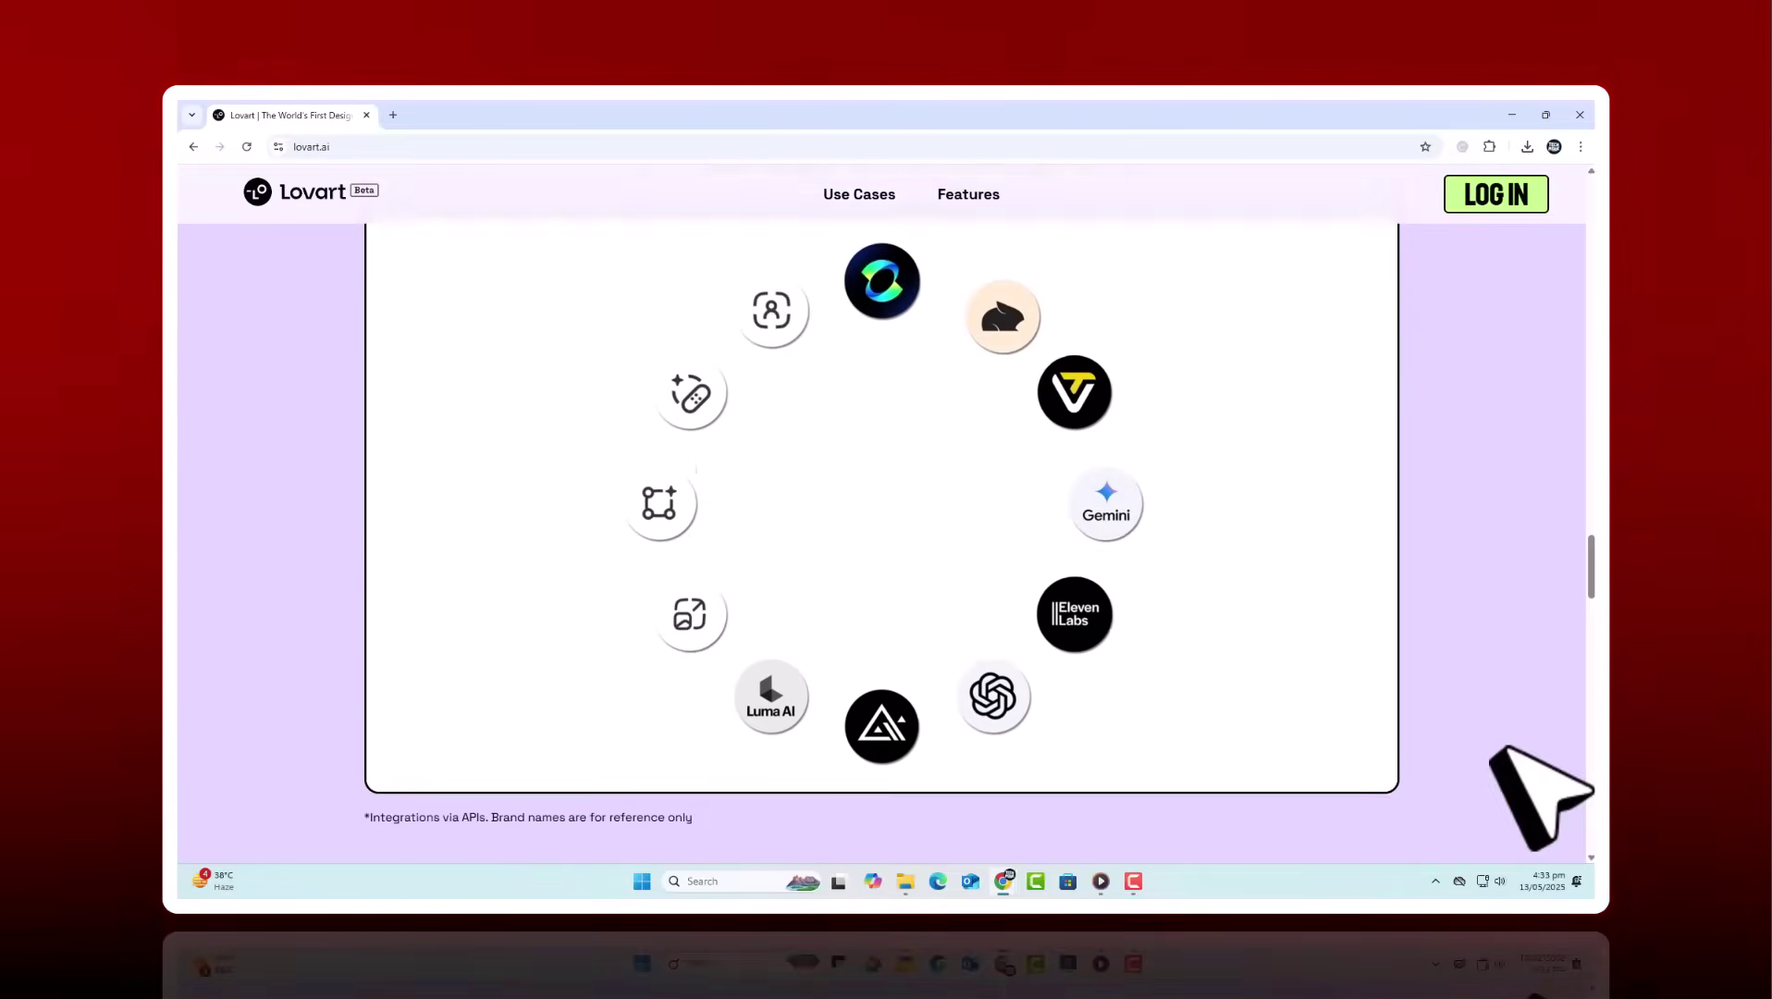
{"action": "scroll", "coordinate": [882, 539], "scroll_direction": "down", "scroll_amount": 3}
{"action": "scroll", "coordinate": [882, 539], "scroll_direction": "down", "scroll_amount": 2}
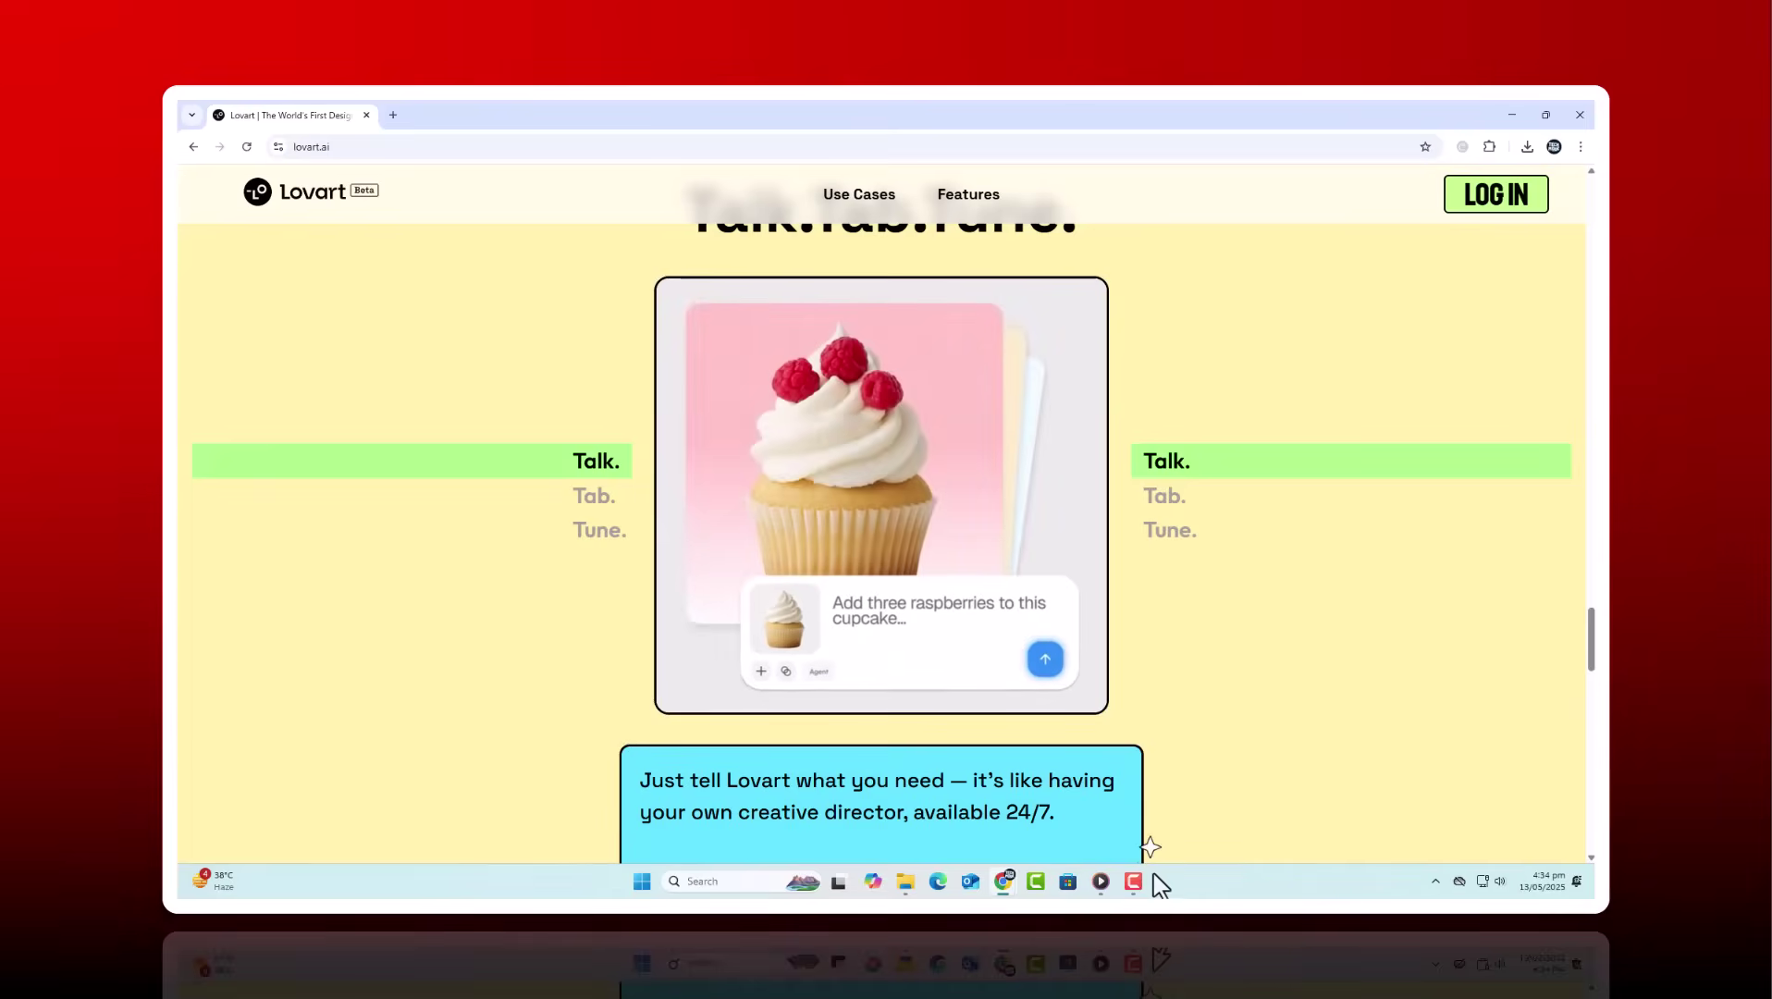
{"action": "scroll", "coordinate": [1155, 871], "scroll_direction": "down", "scroll_amount": 2}
{"action": "scroll", "coordinate": [1176, 830], "scroll_direction": "down", "scroll_amount": 3}
{"action": "scroll", "coordinate": [1176, 803], "scroll_direction": "down", "scroll_amount": 1}
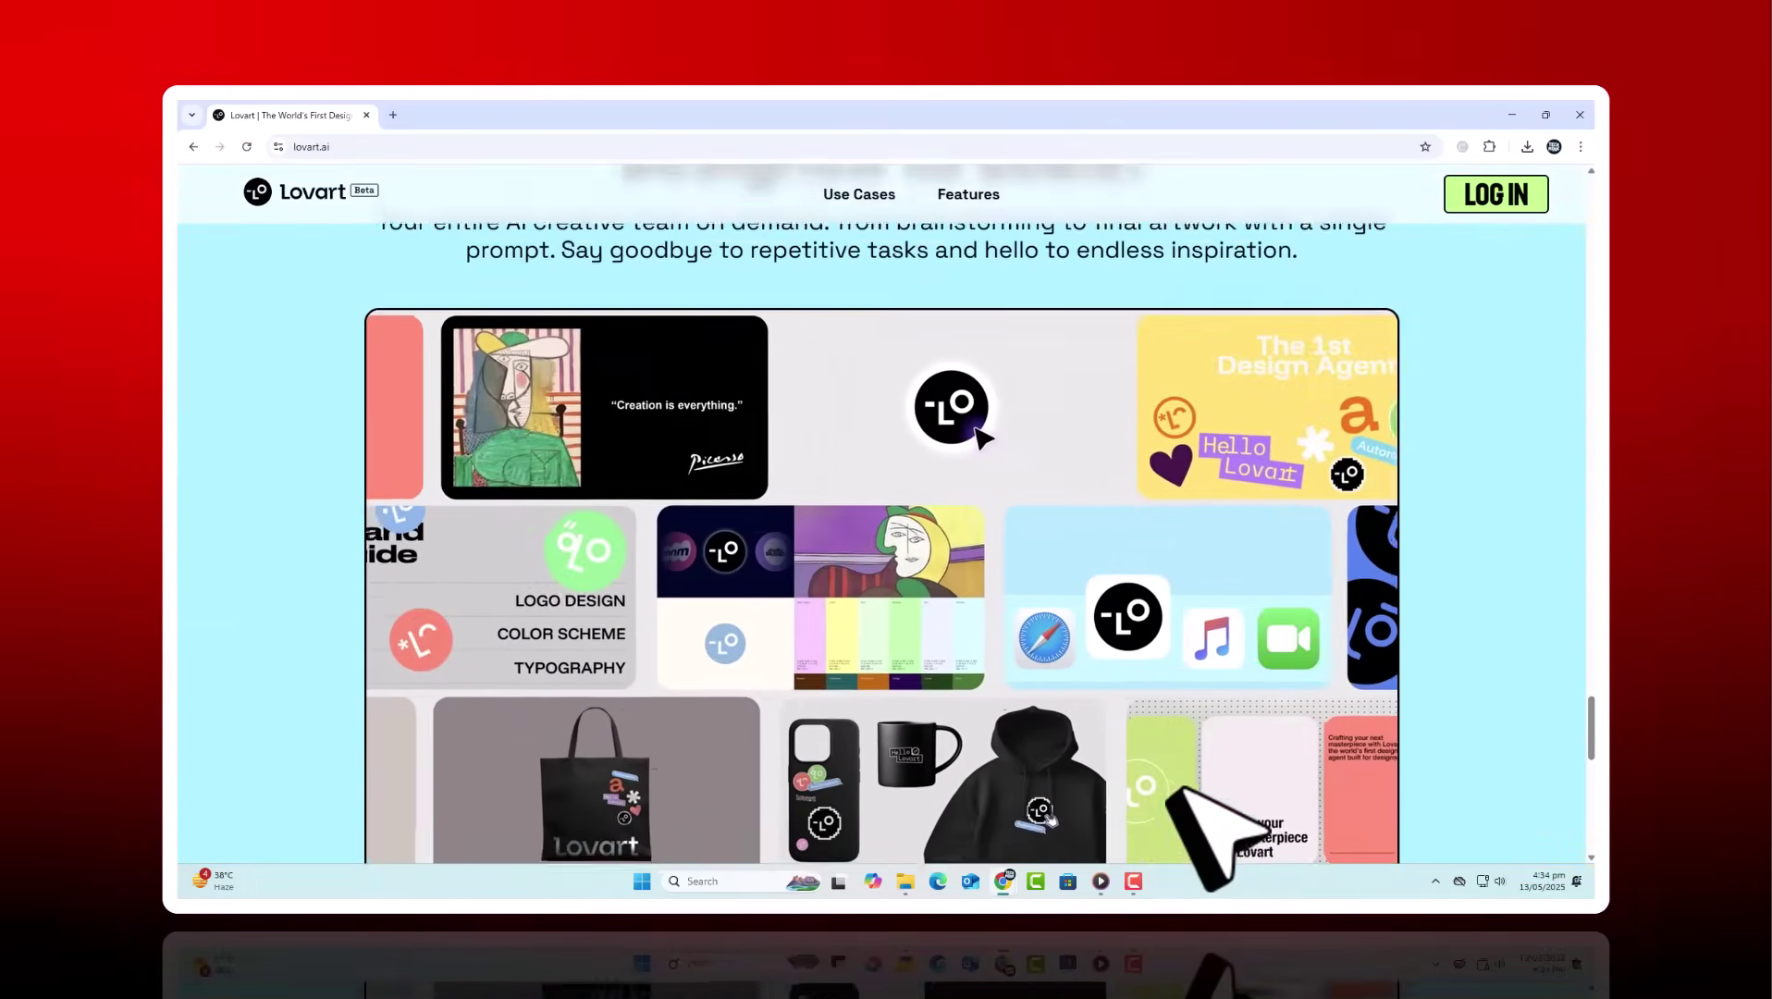
{"action": "scroll", "coordinate": [1173, 775], "scroll_direction": "down", "scroll_amount": 2}
{"action": "scroll", "coordinate": [1184, 751], "scroll_direction": "up", "scroll_amount": 1}
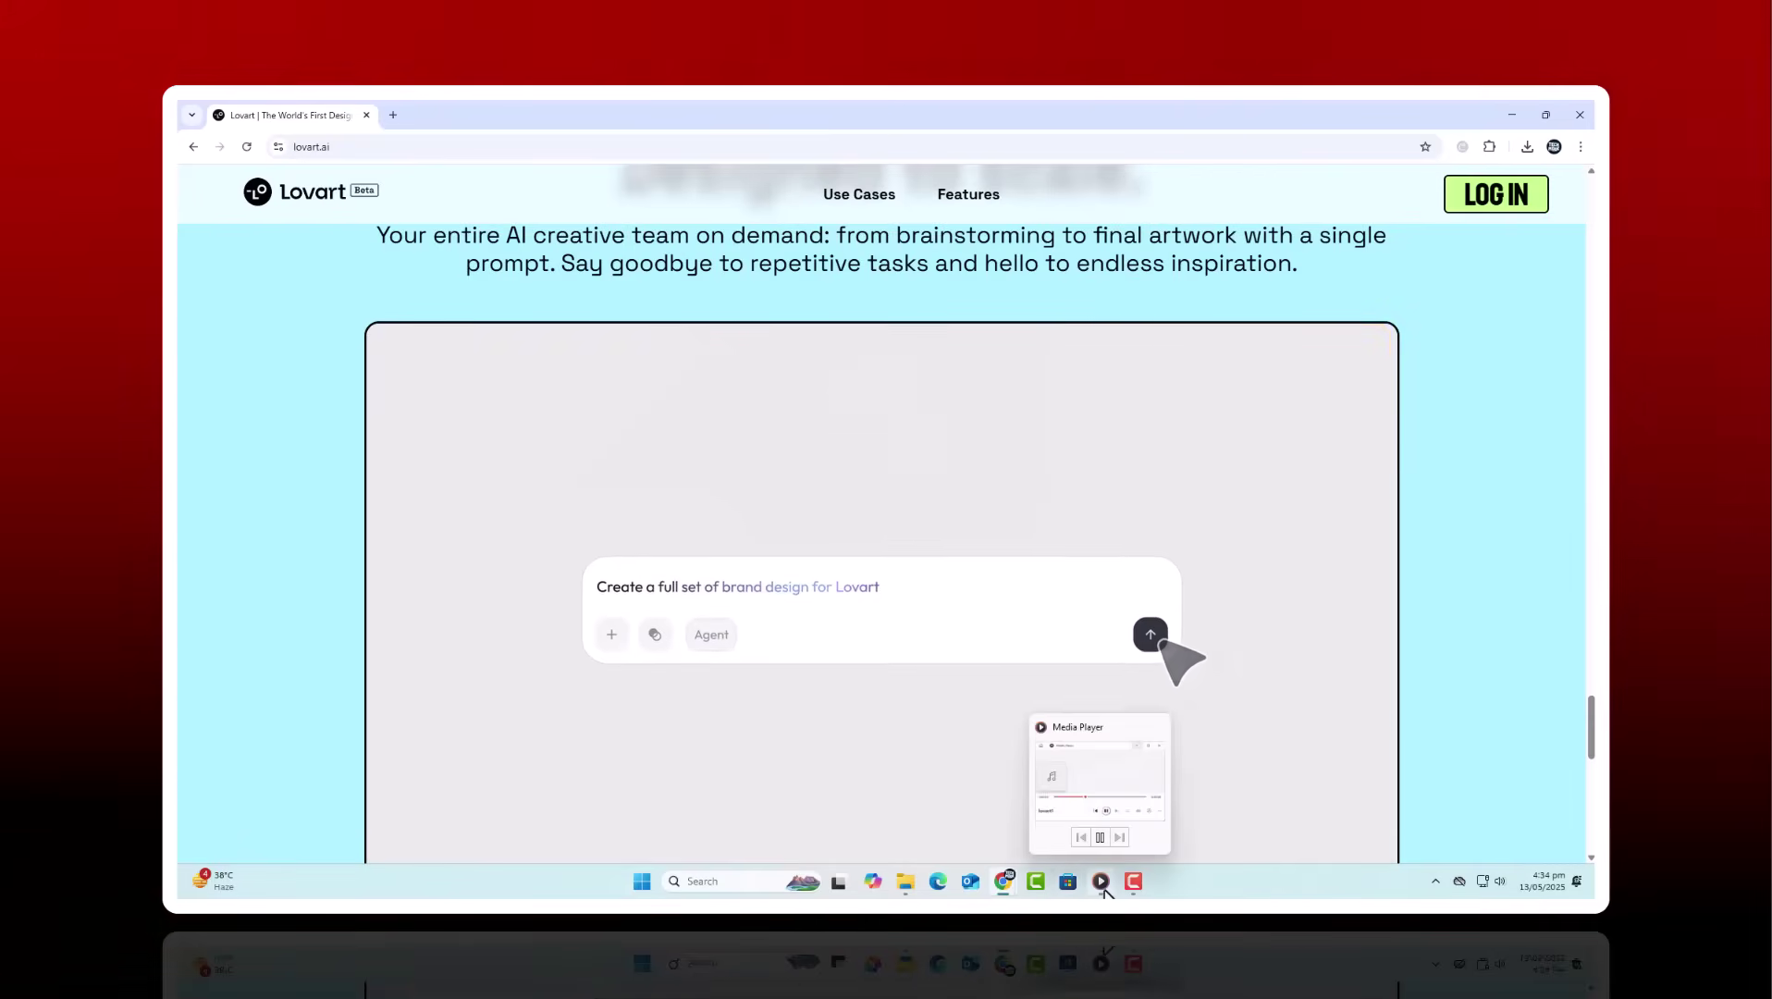
{"action": "scroll", "coordinate": [1454, 754], "scroll_direction": "down", "scroll_amount": 1}
{"action": "scroll", "coordinate": [1405, 717], "scroll_direction": "down", "scroll_amount": 3}
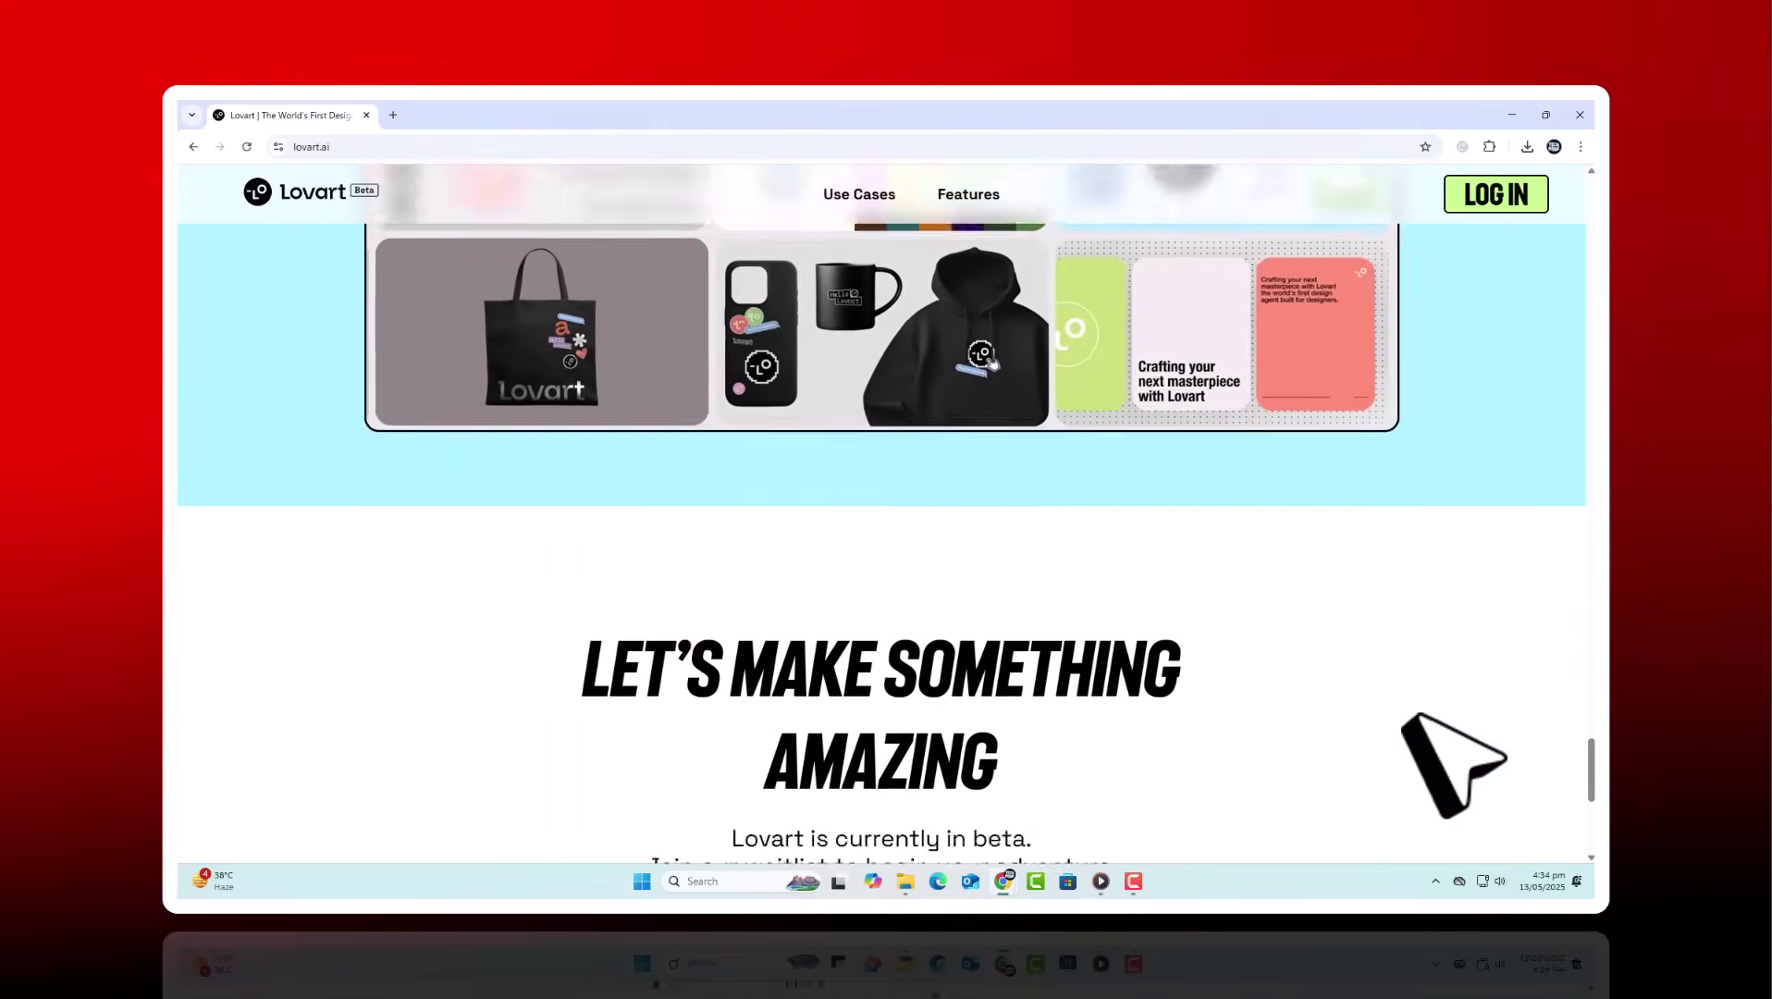
{"action": "scroll", "coordinate": [1404, 717], "scroll_direction": "down", "scroll_amount": 2}
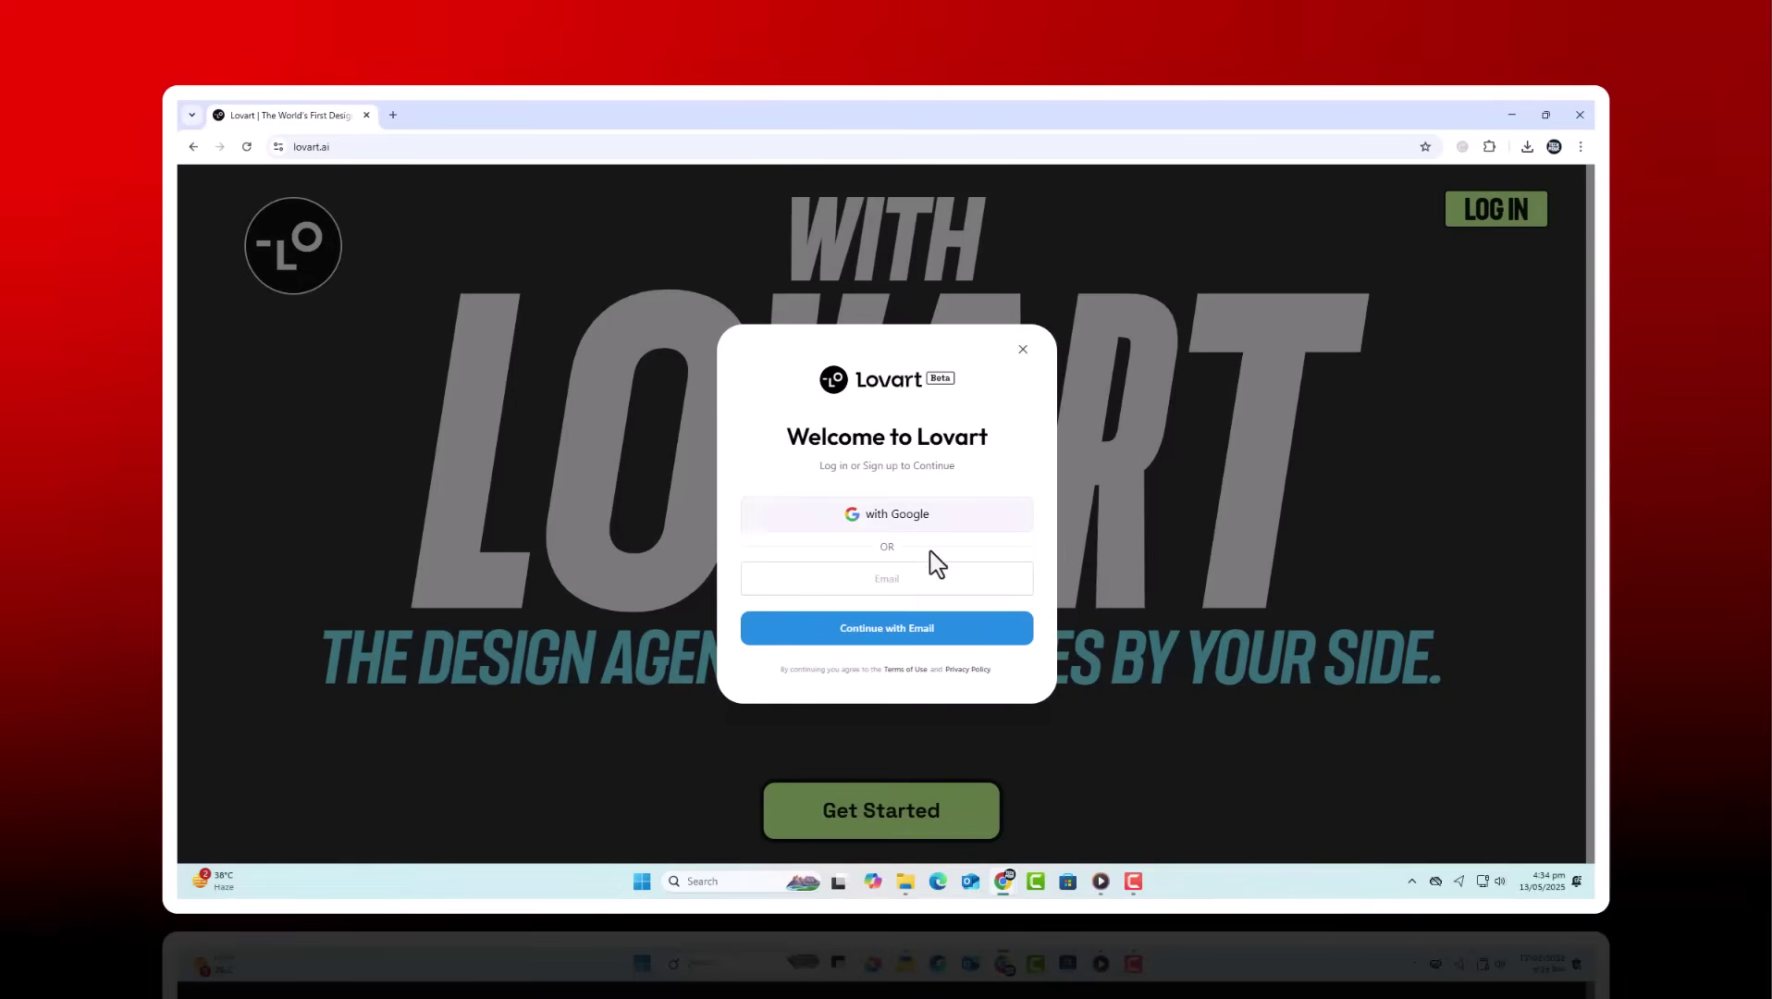
Start signing in to Lovart with an email address
{"action": "left_click", "coordinate": [930, 578]}
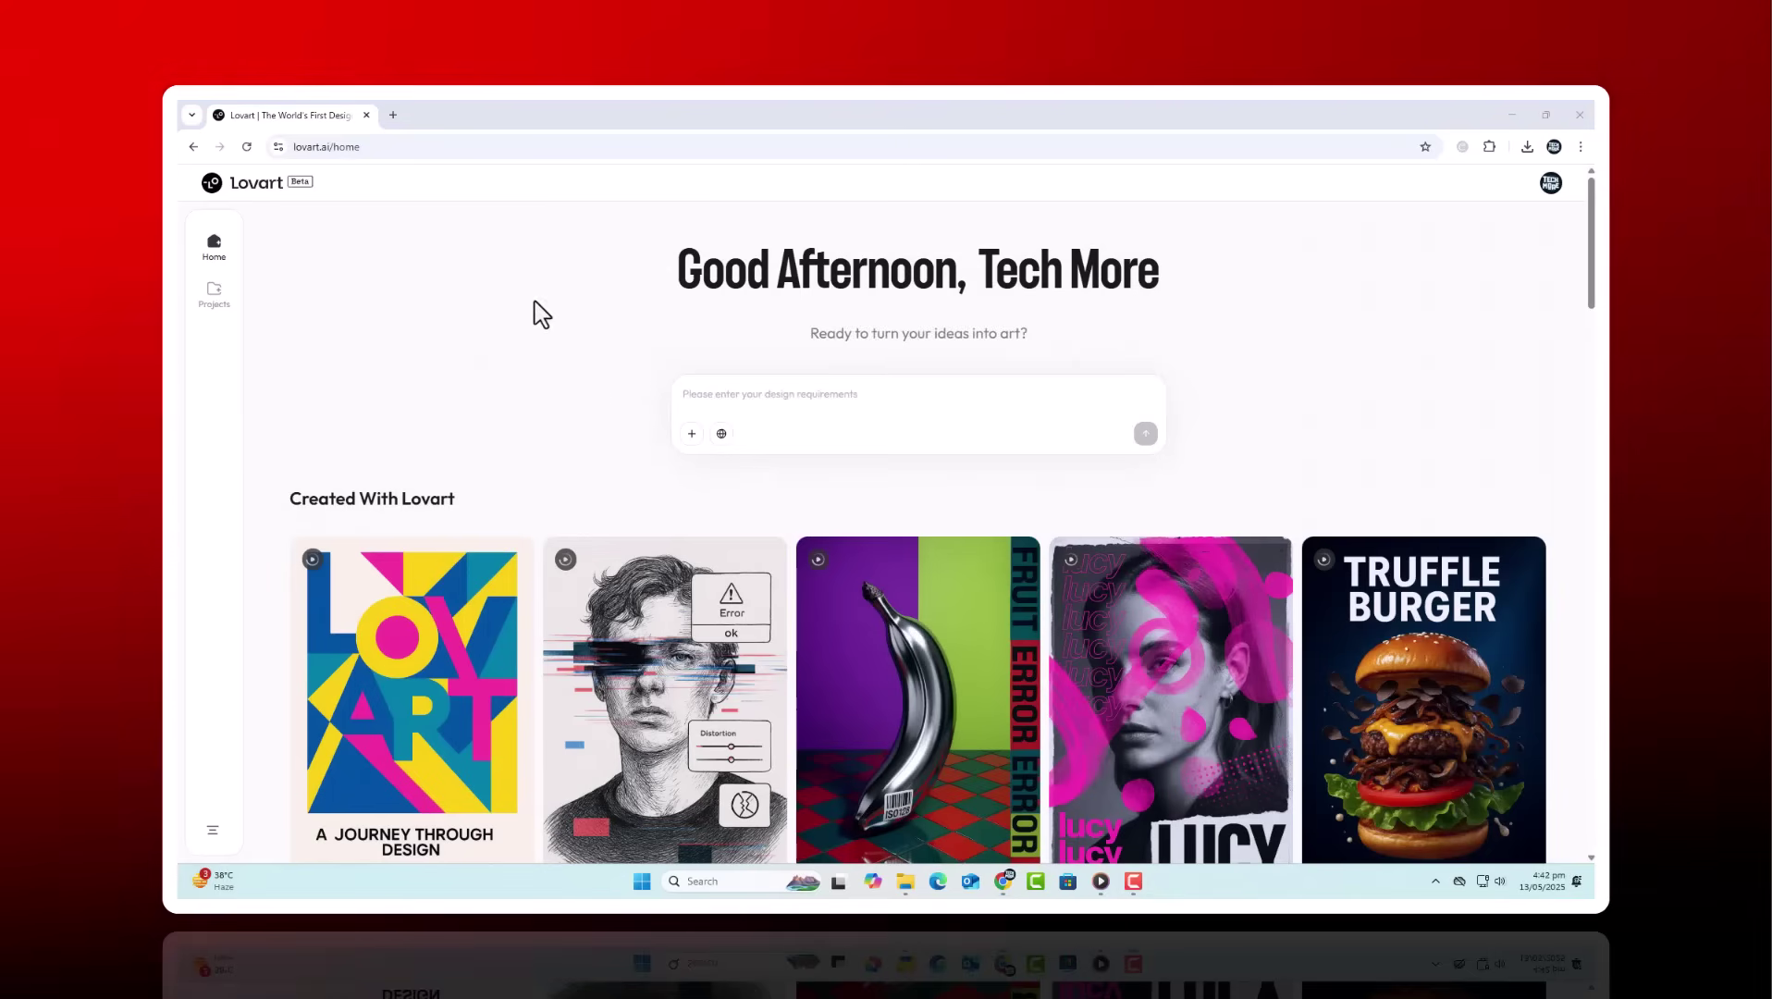
{"action": "scroll", "coordinate": [1236, 351], "scroll_direction": "down", "scroll_amount": 2}
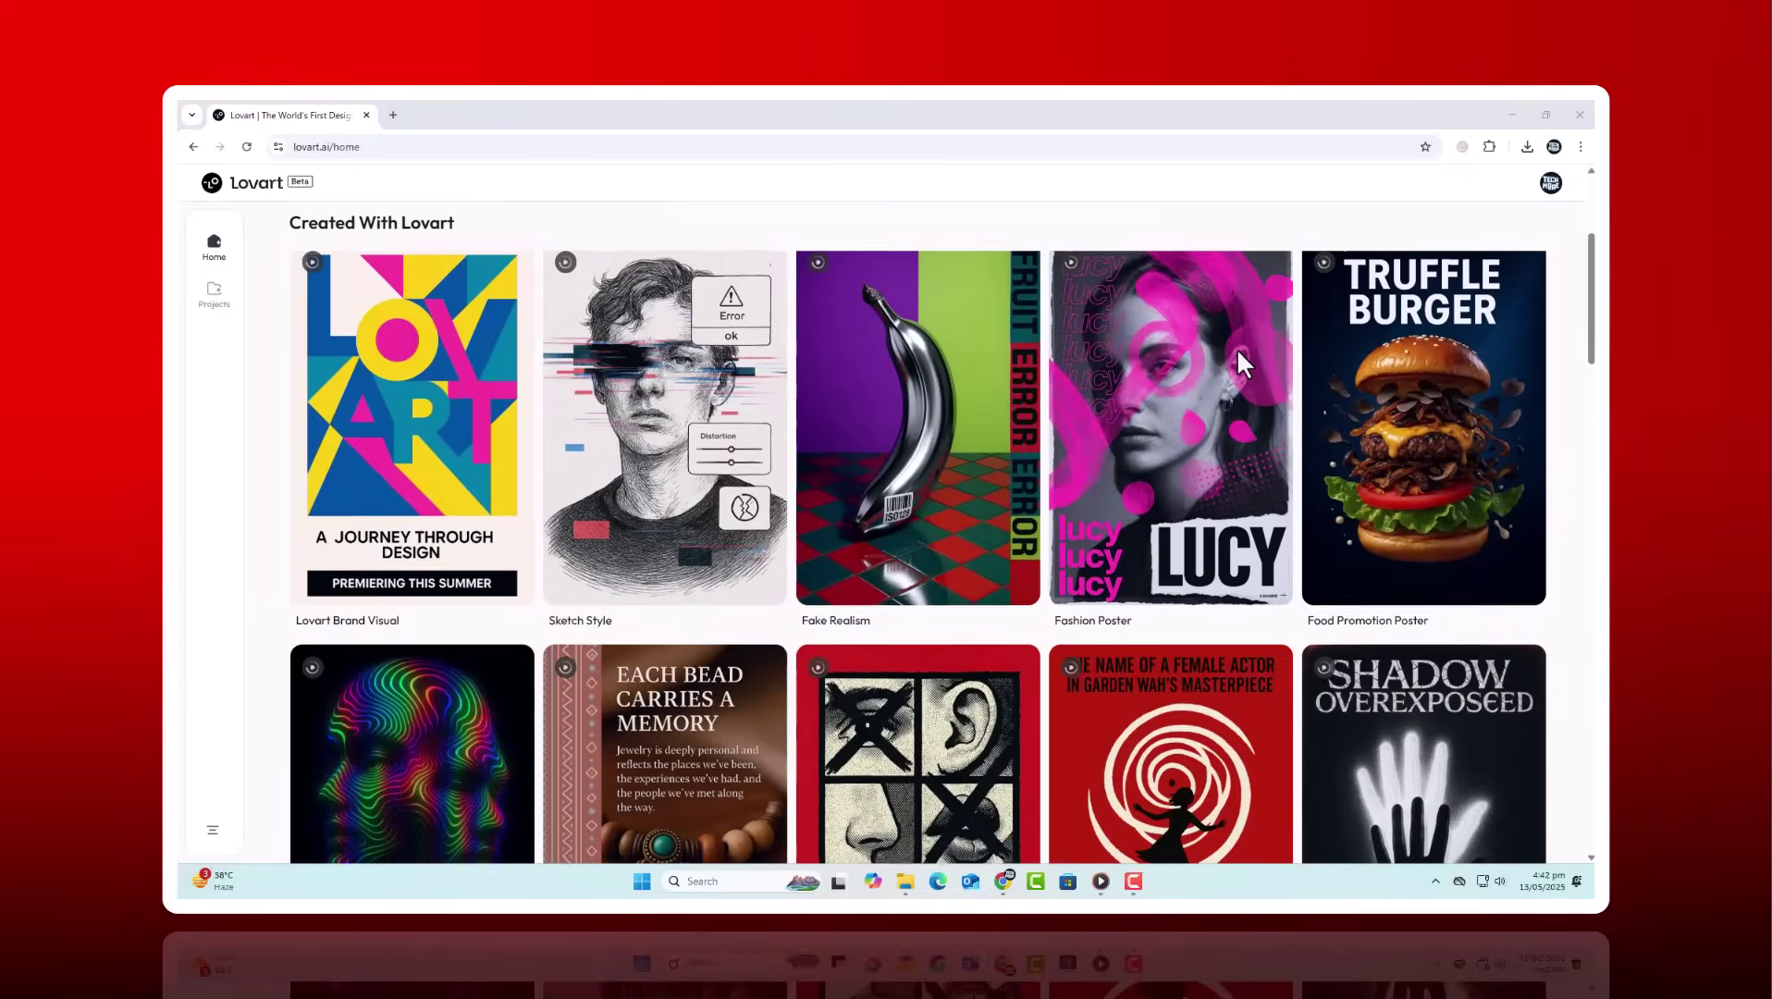
{"action": "scroll", "coordinate": [1237, 351], "scroll_direction": "down", "scroll_amount": 2}
{"action": "scroll", "coordinate": [1240, 363], "scroll_direction": "down", "scroll_amount": 2}
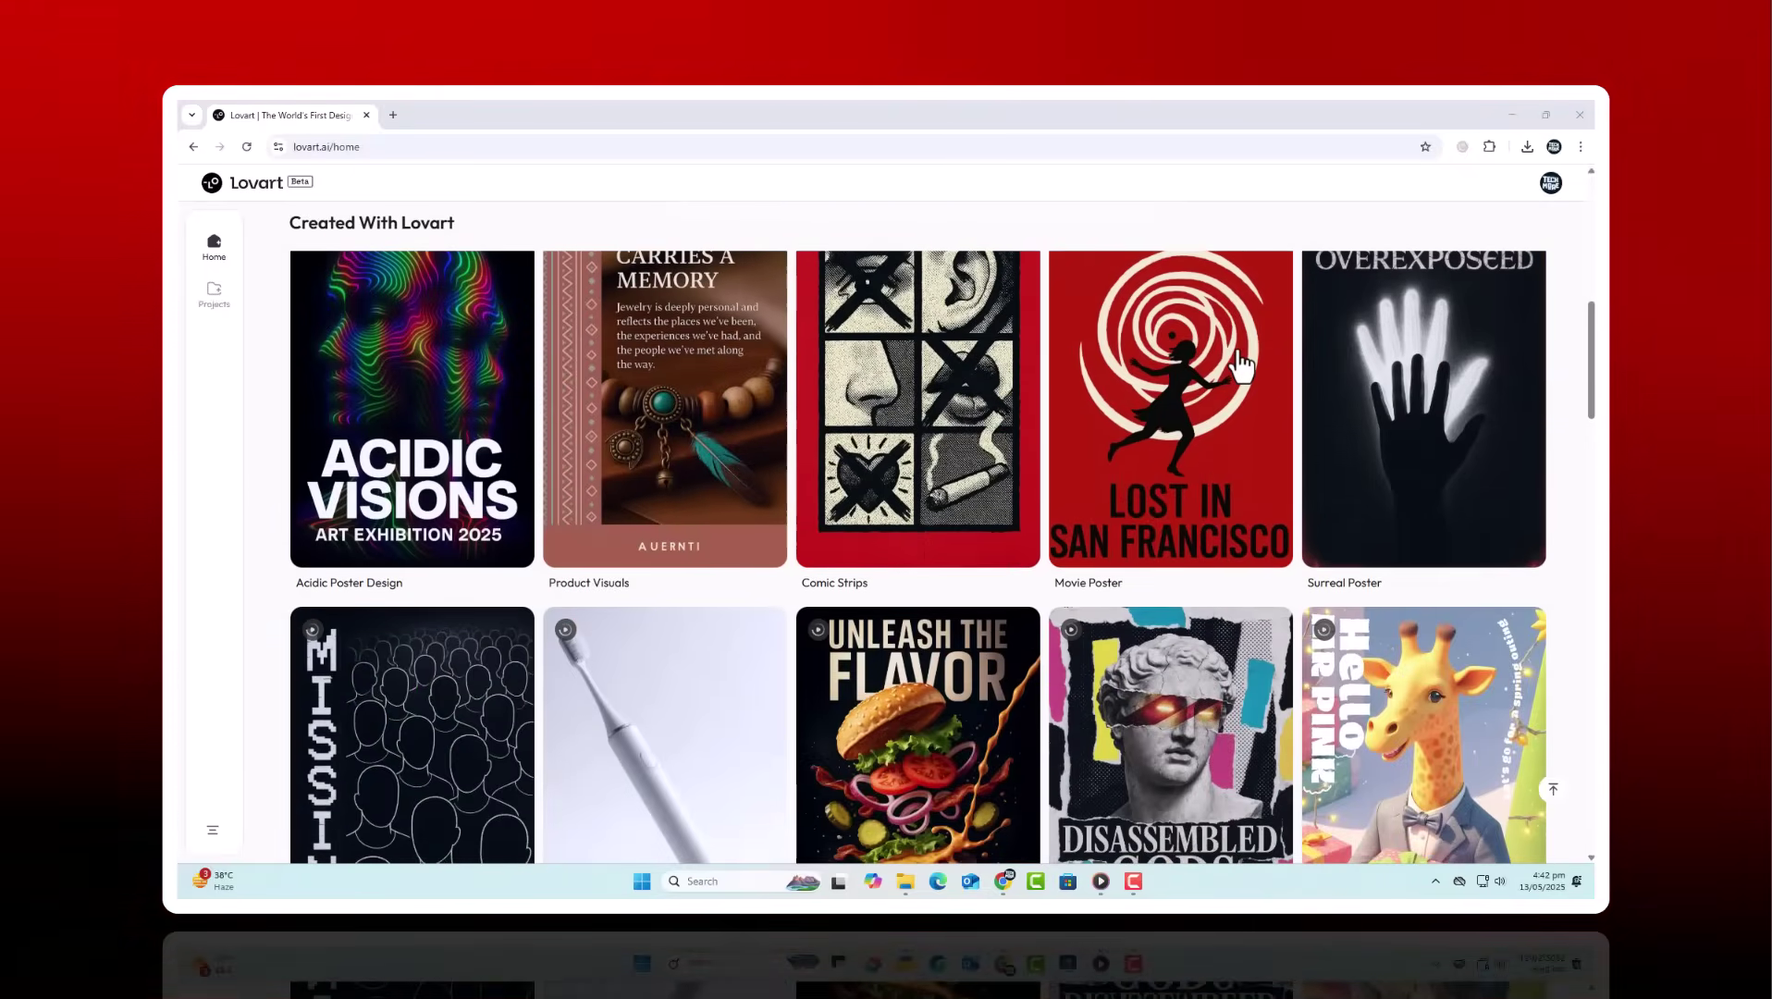
{"action": "scroll", "coordinate": [1233, 343], "scroll_direction": "down", "scroll_amount": 2}
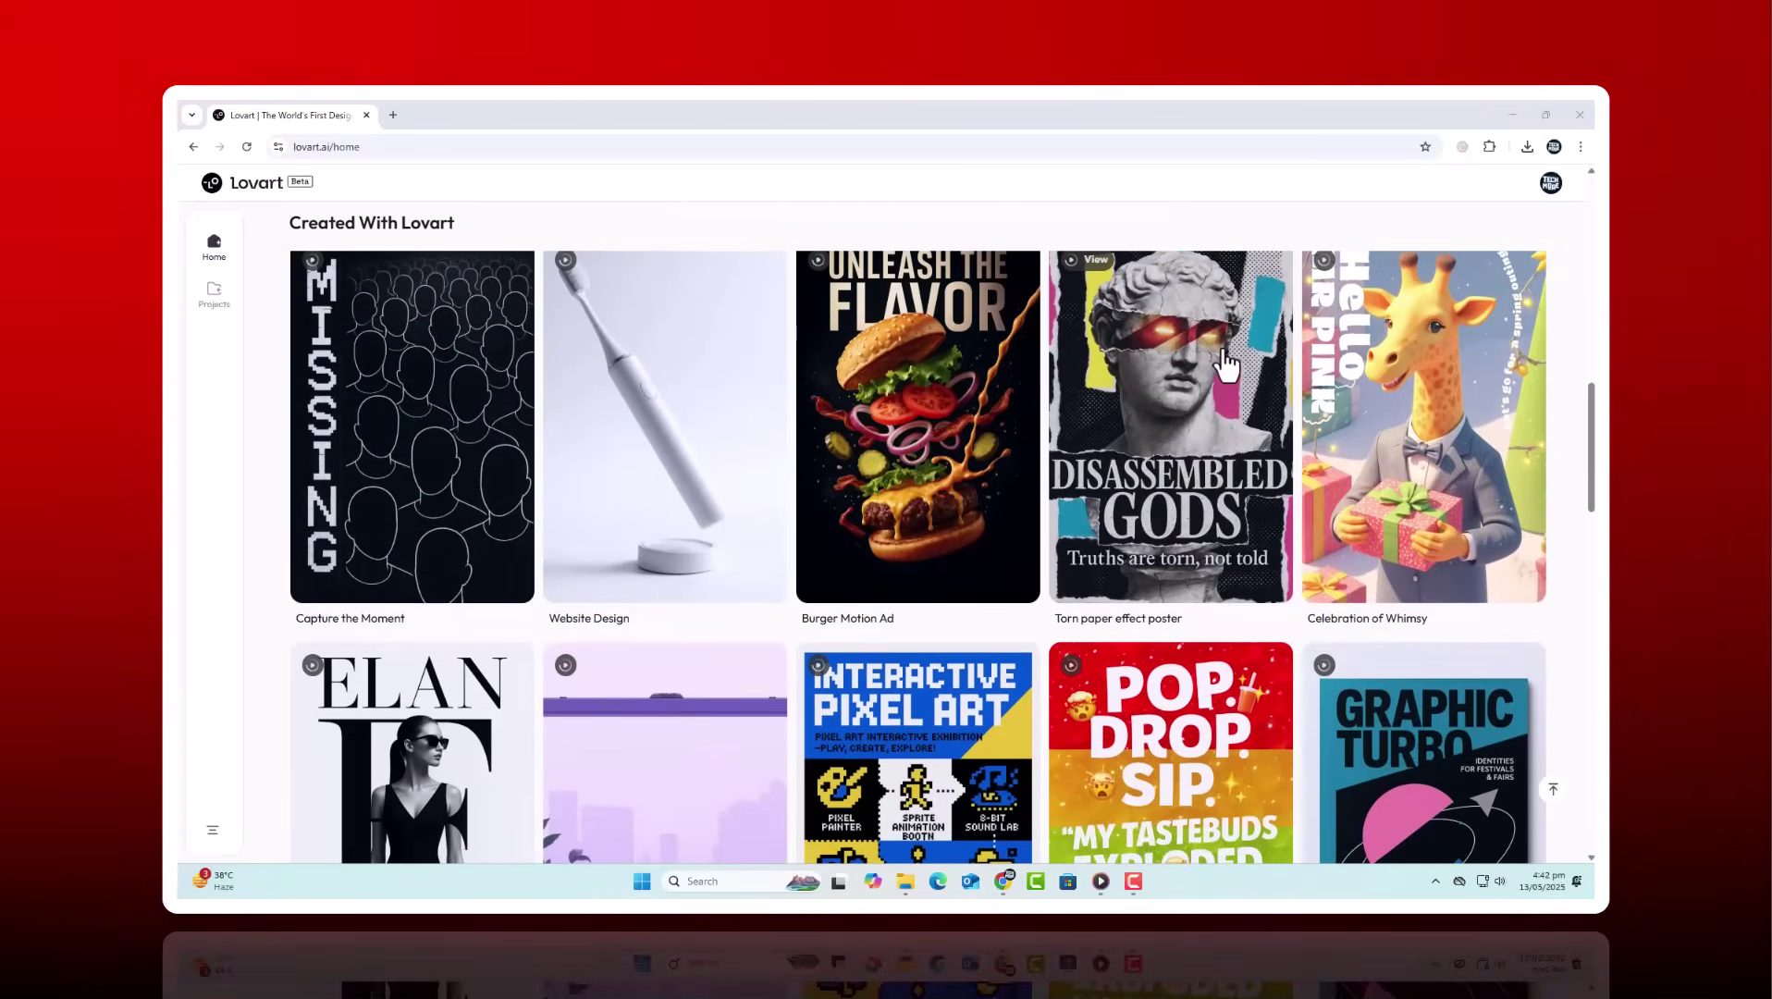
{"action": "scroll", "coordinate": [1223, 363], "scroll_direction": "down", "scroll_amount": 3}
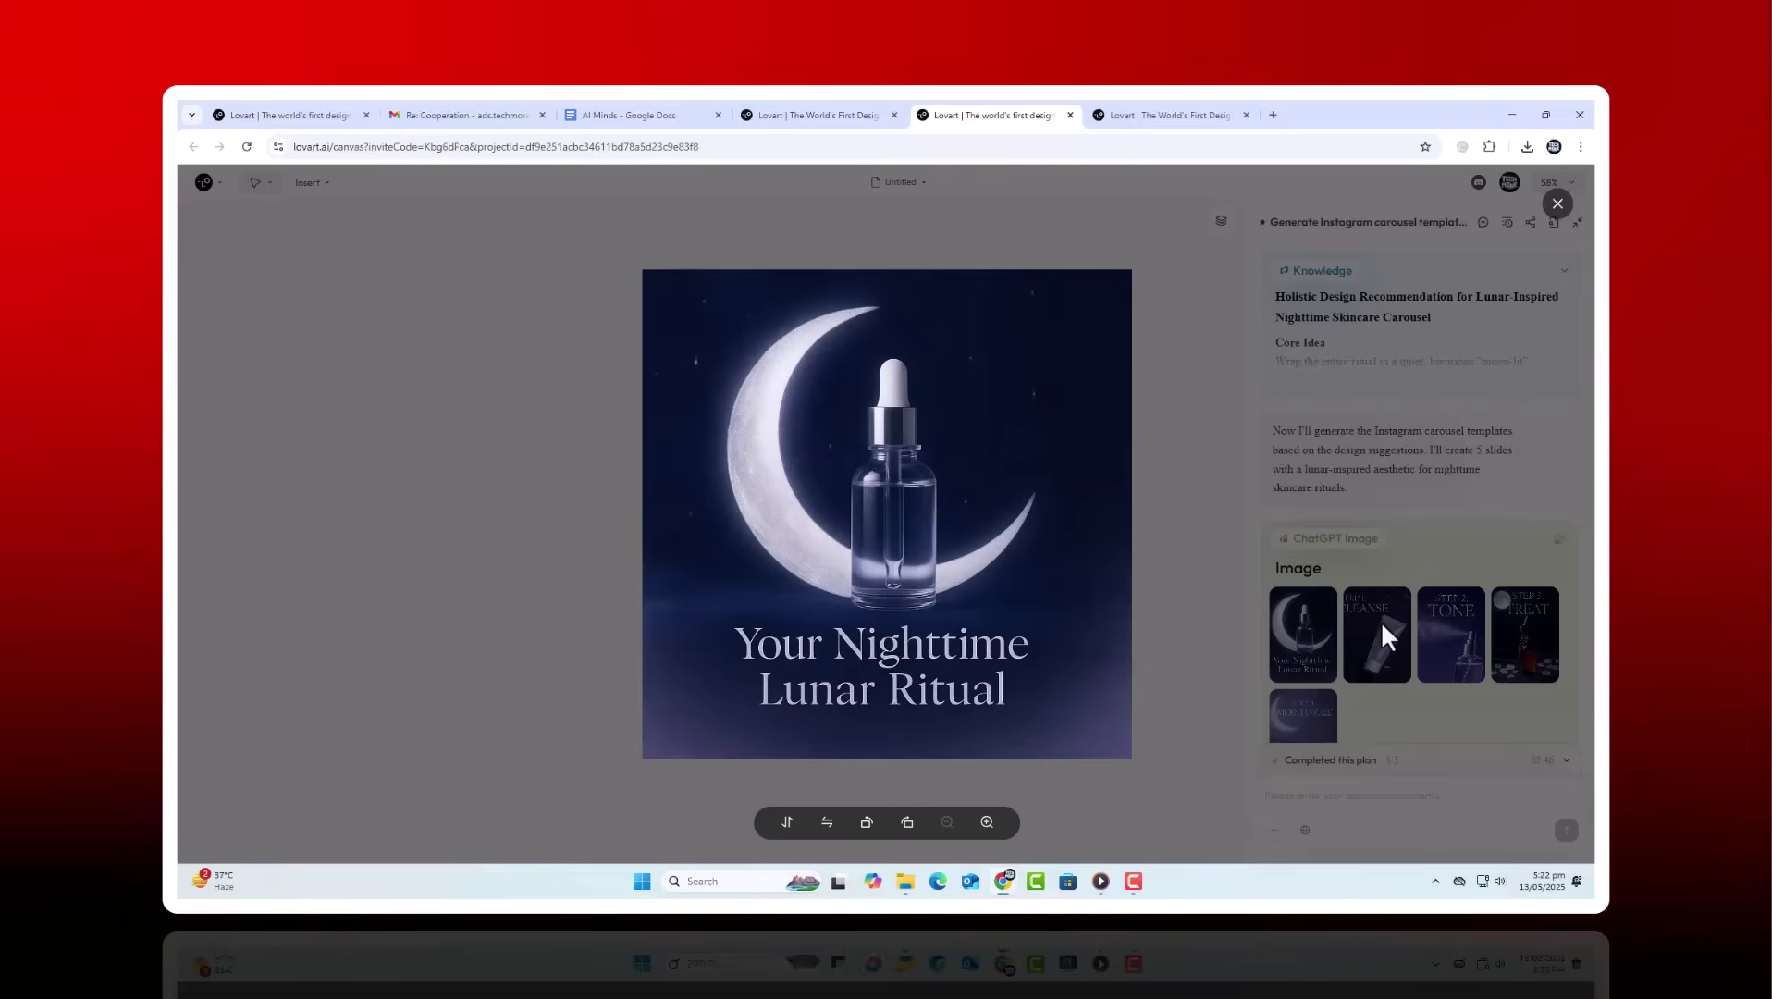
Enlarge the Step 1 Cleanse, Step 2 Tone and Step 3 Treat slides, then close the preview
{"action": "left_click", "coordinate": [1382, 621]}
{"action": "left_click", "coordinate": [1381, 619]}
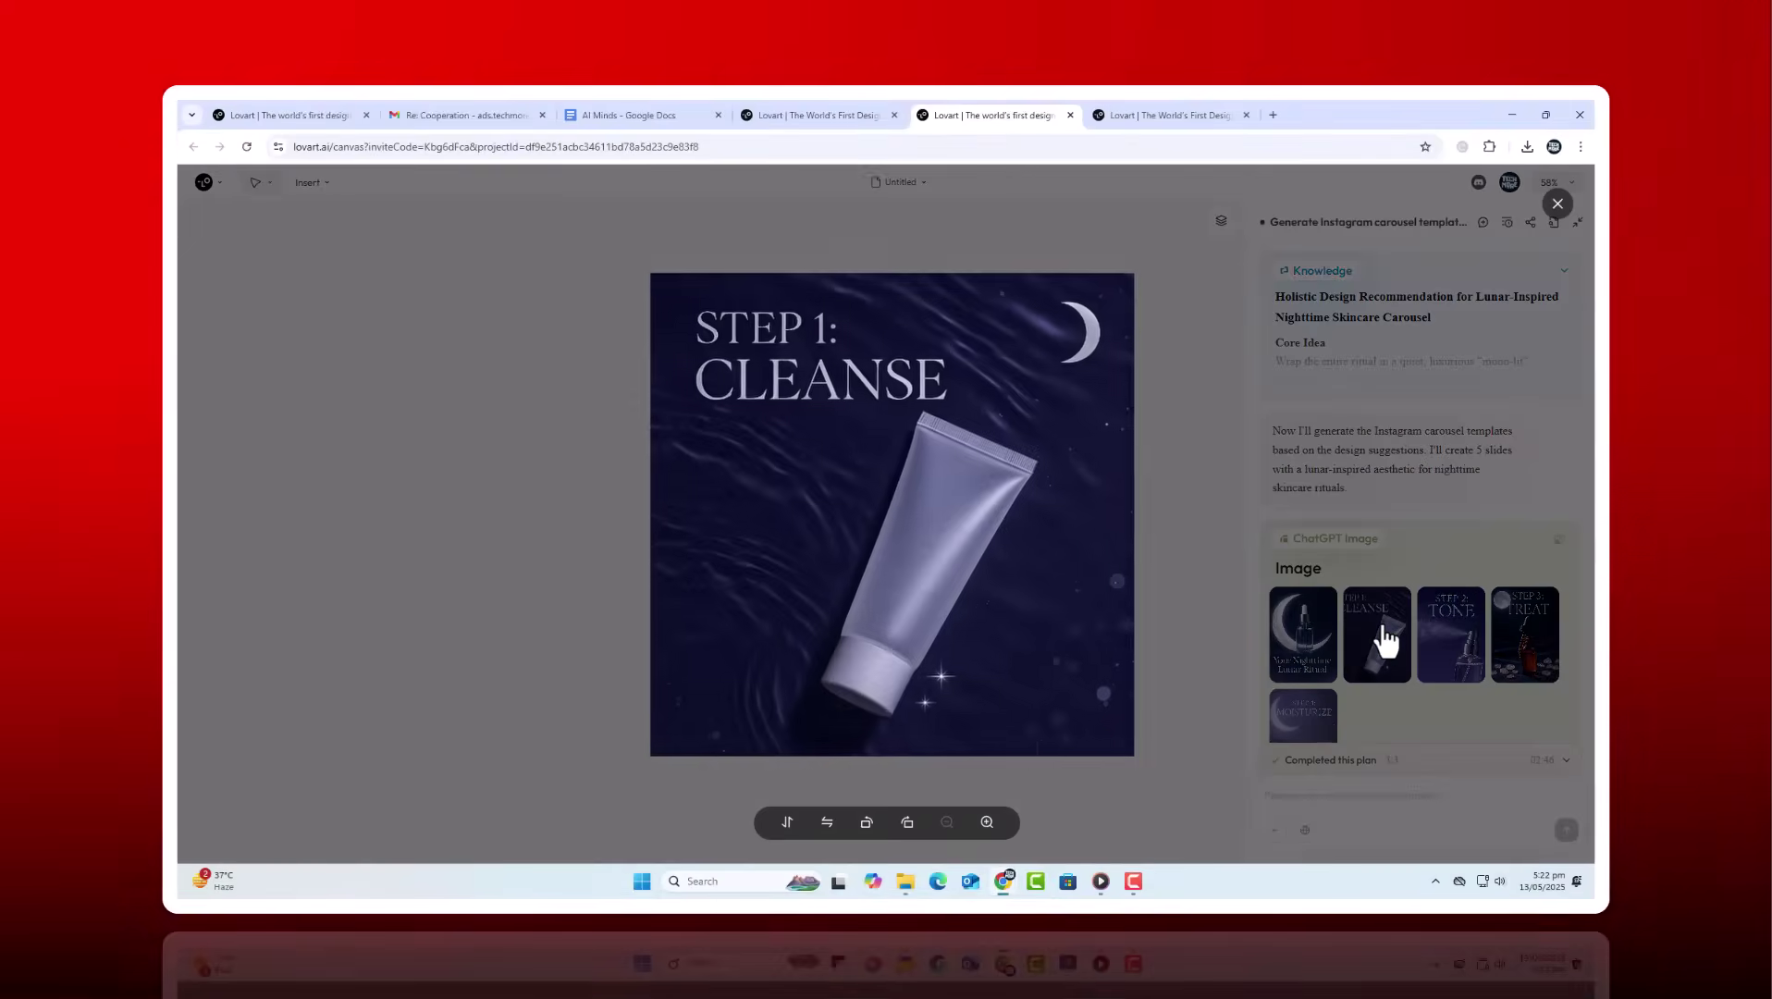
{"action": "left_click", "coordinate": [1455, 642]}
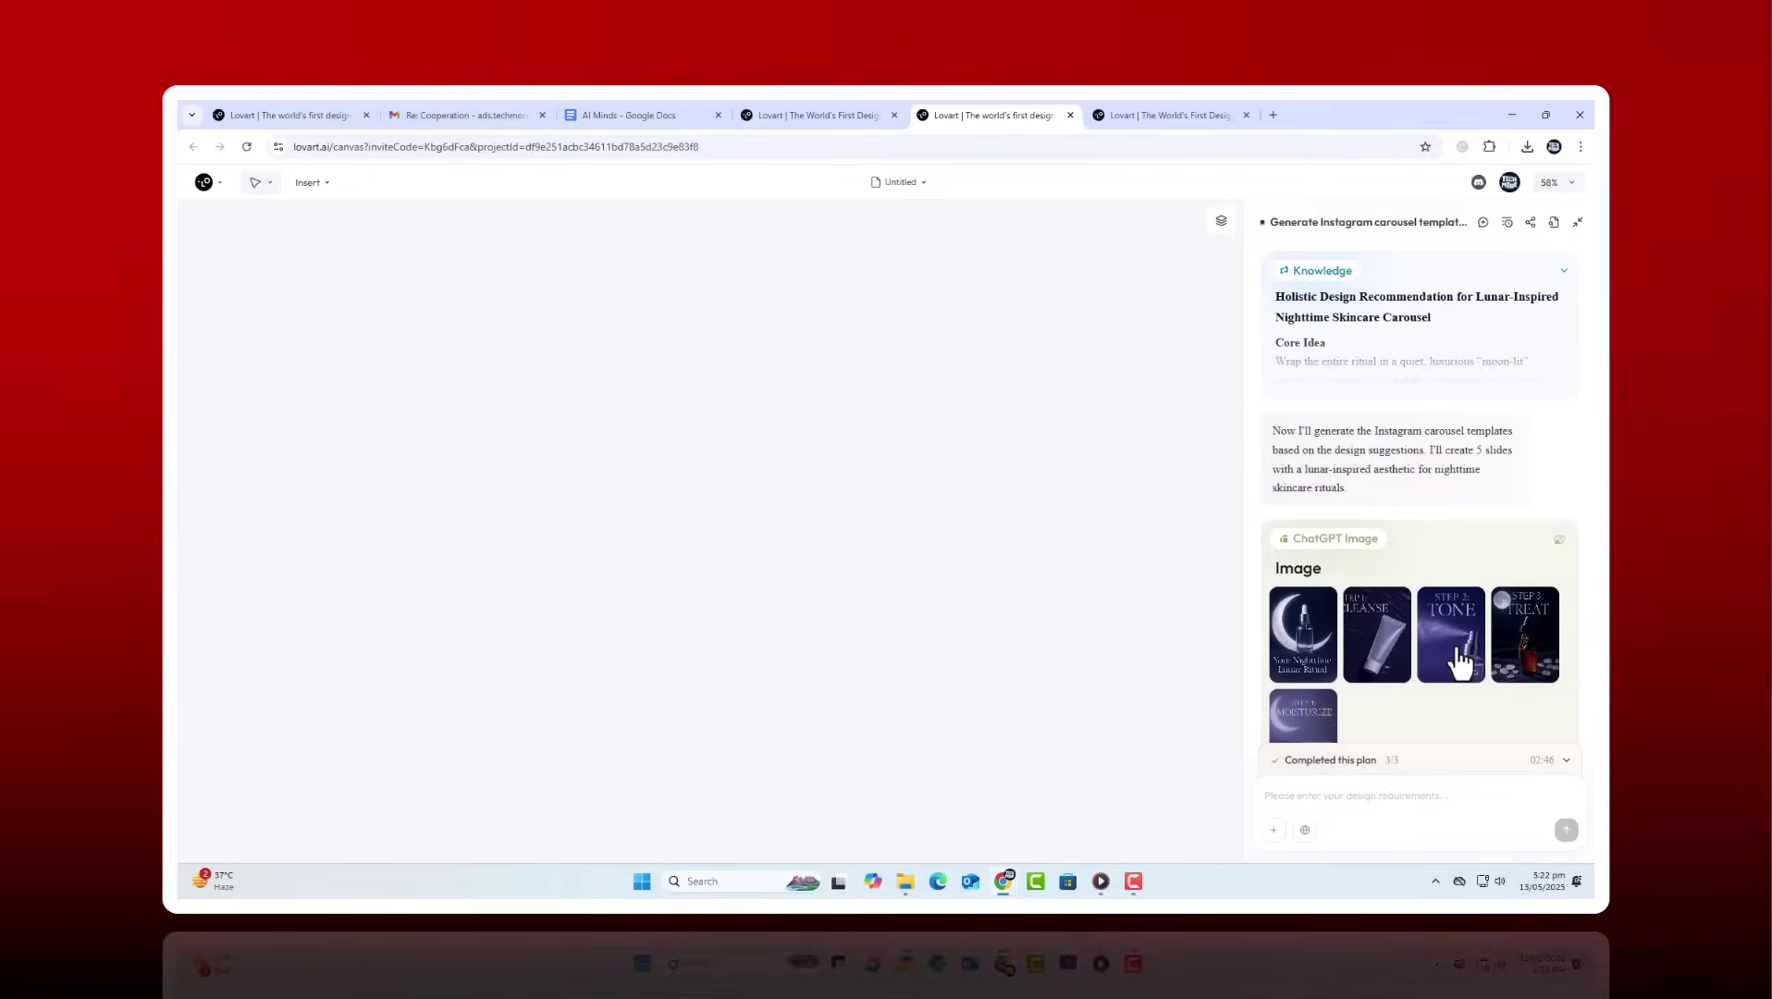
{"action": "left_click", "coordinate": [1459, 661]}
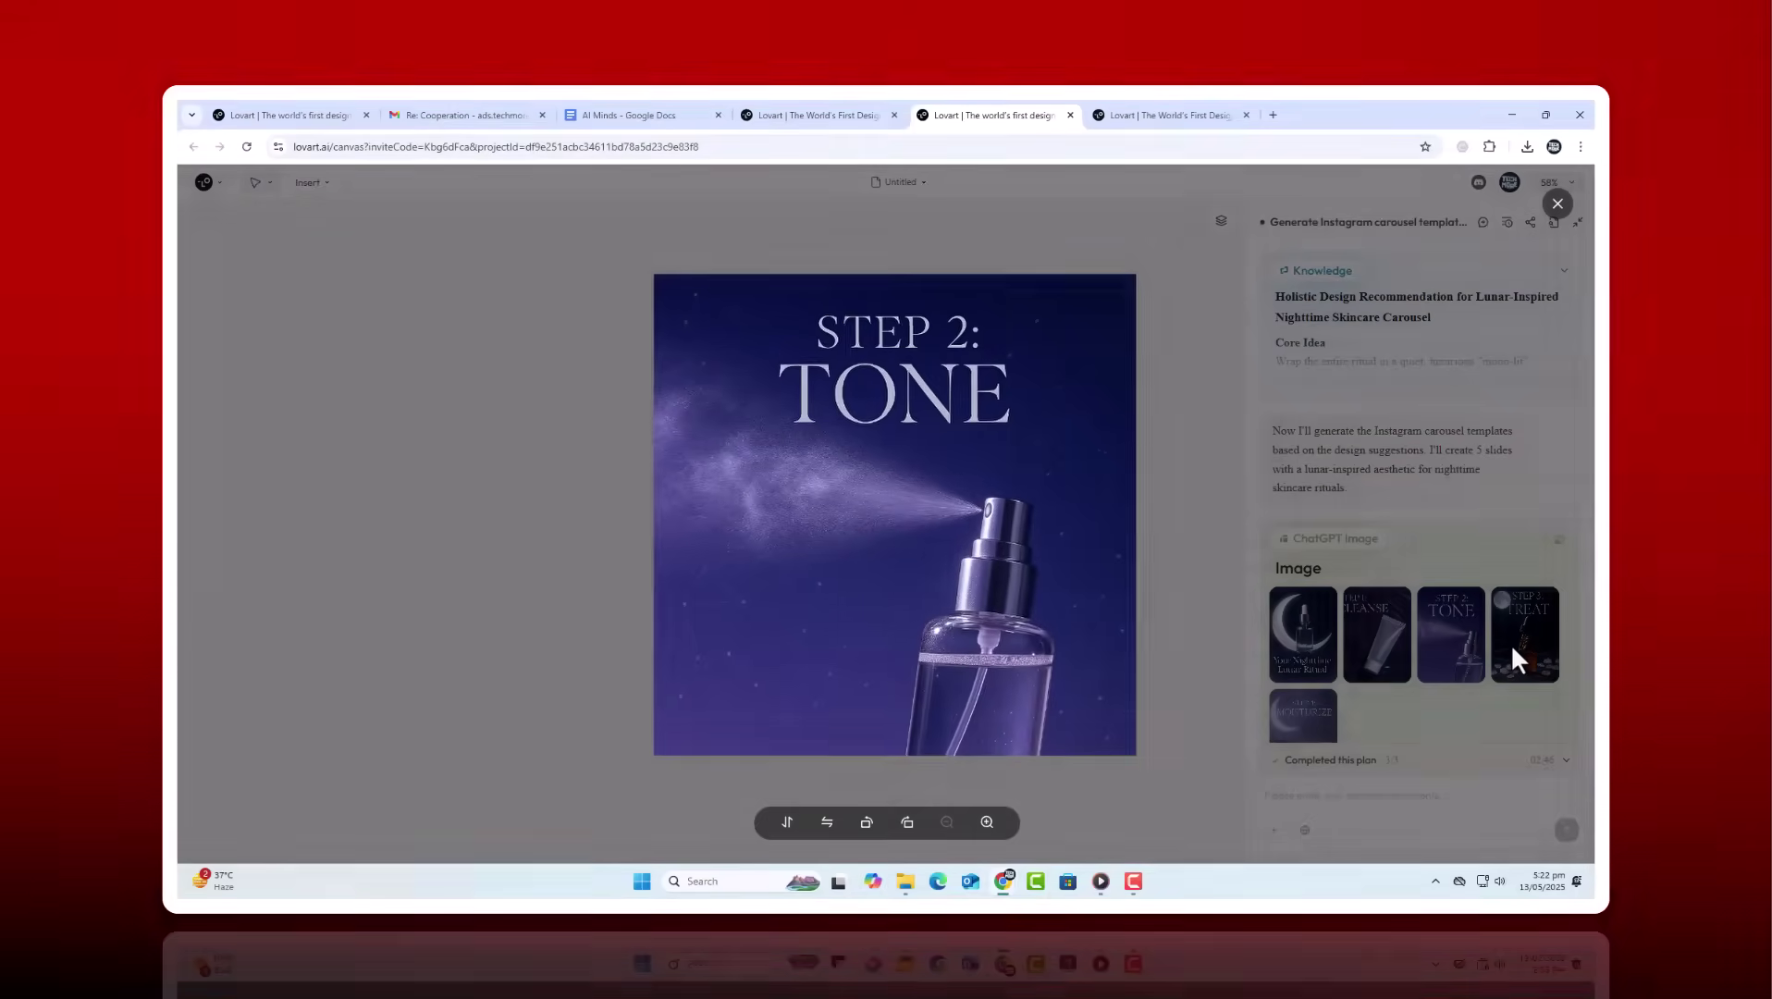
{"action": "left_click", "coordinate": [1510, 643]}
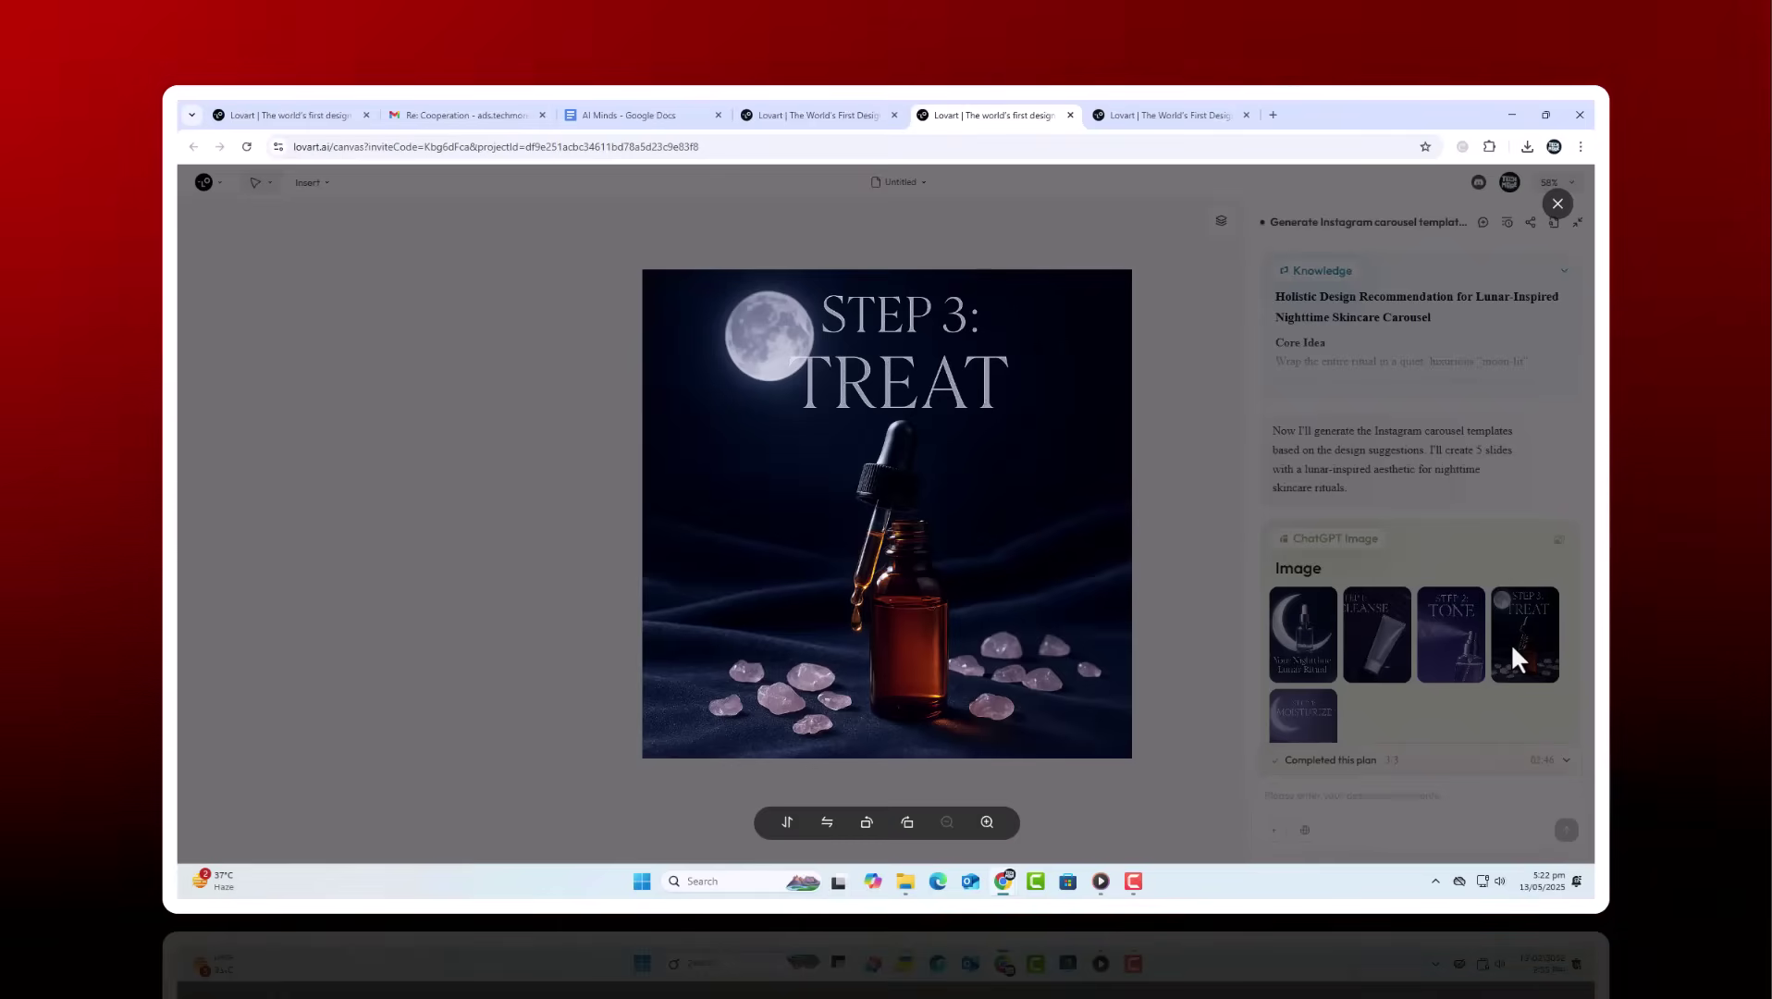
{"action": "left_click", "coordinate": [1306, 733]}
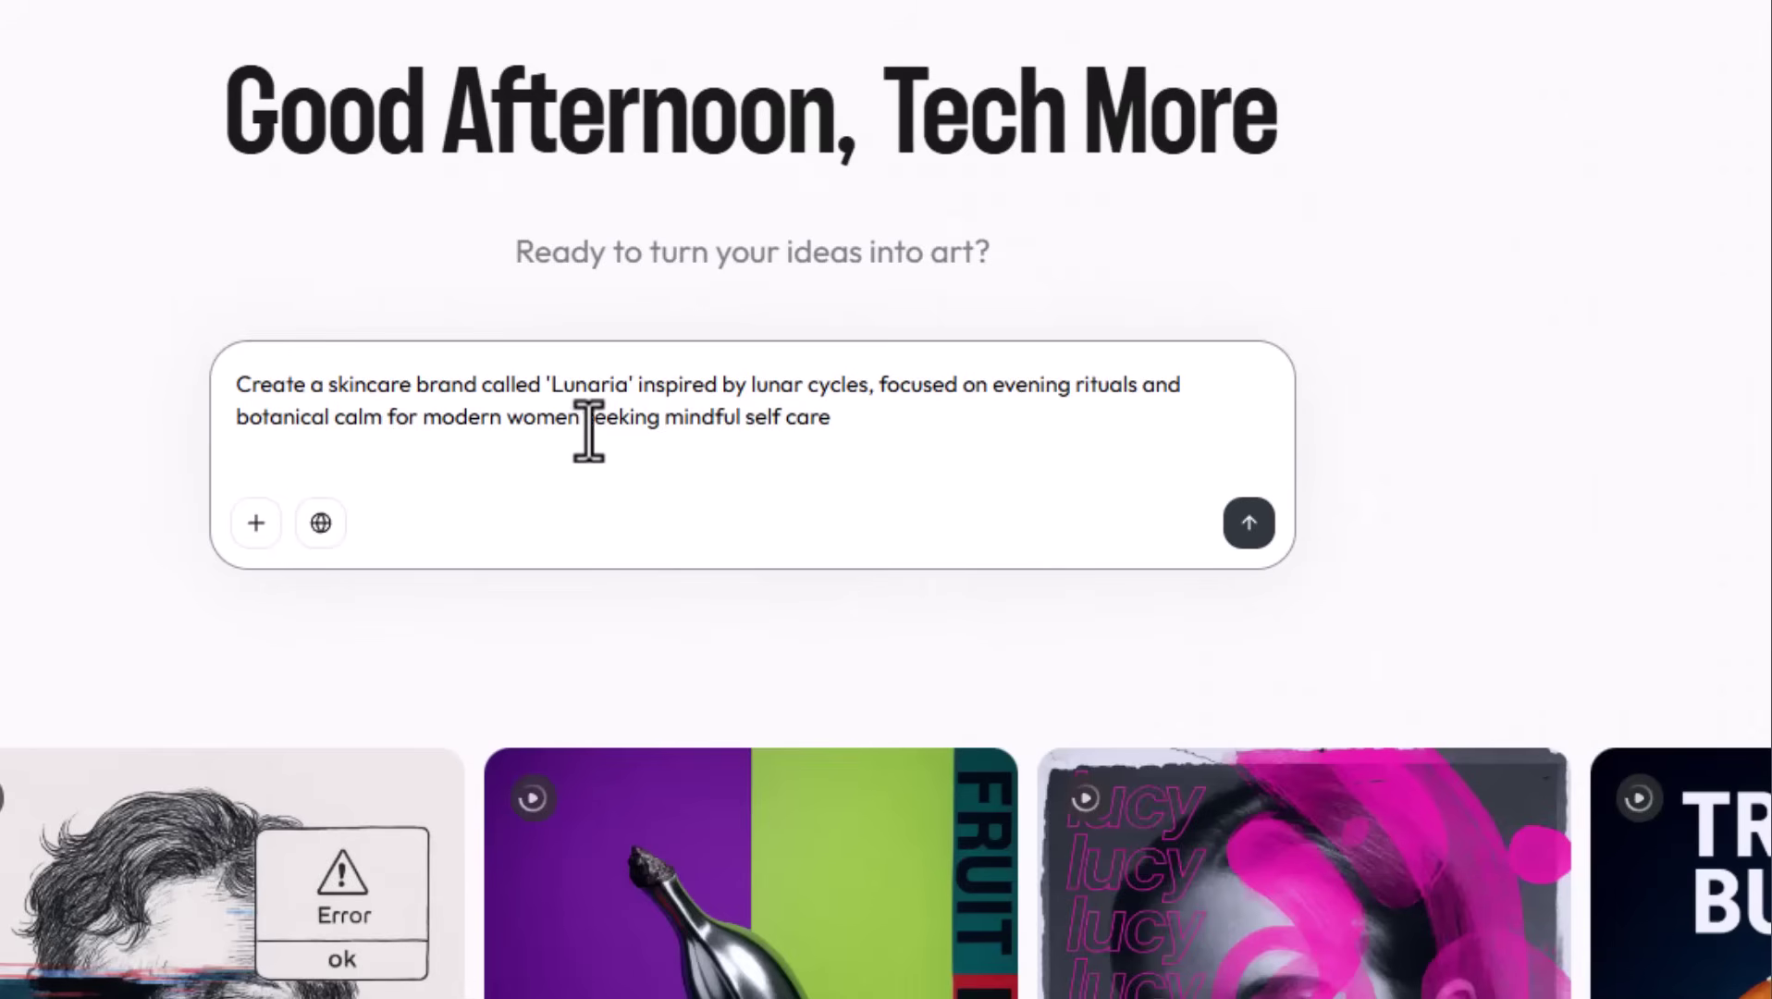
Submit the Lunaria lunar skincare brand brief to the agent
{"action": "left_click", "coordinate": [1247, 523]}
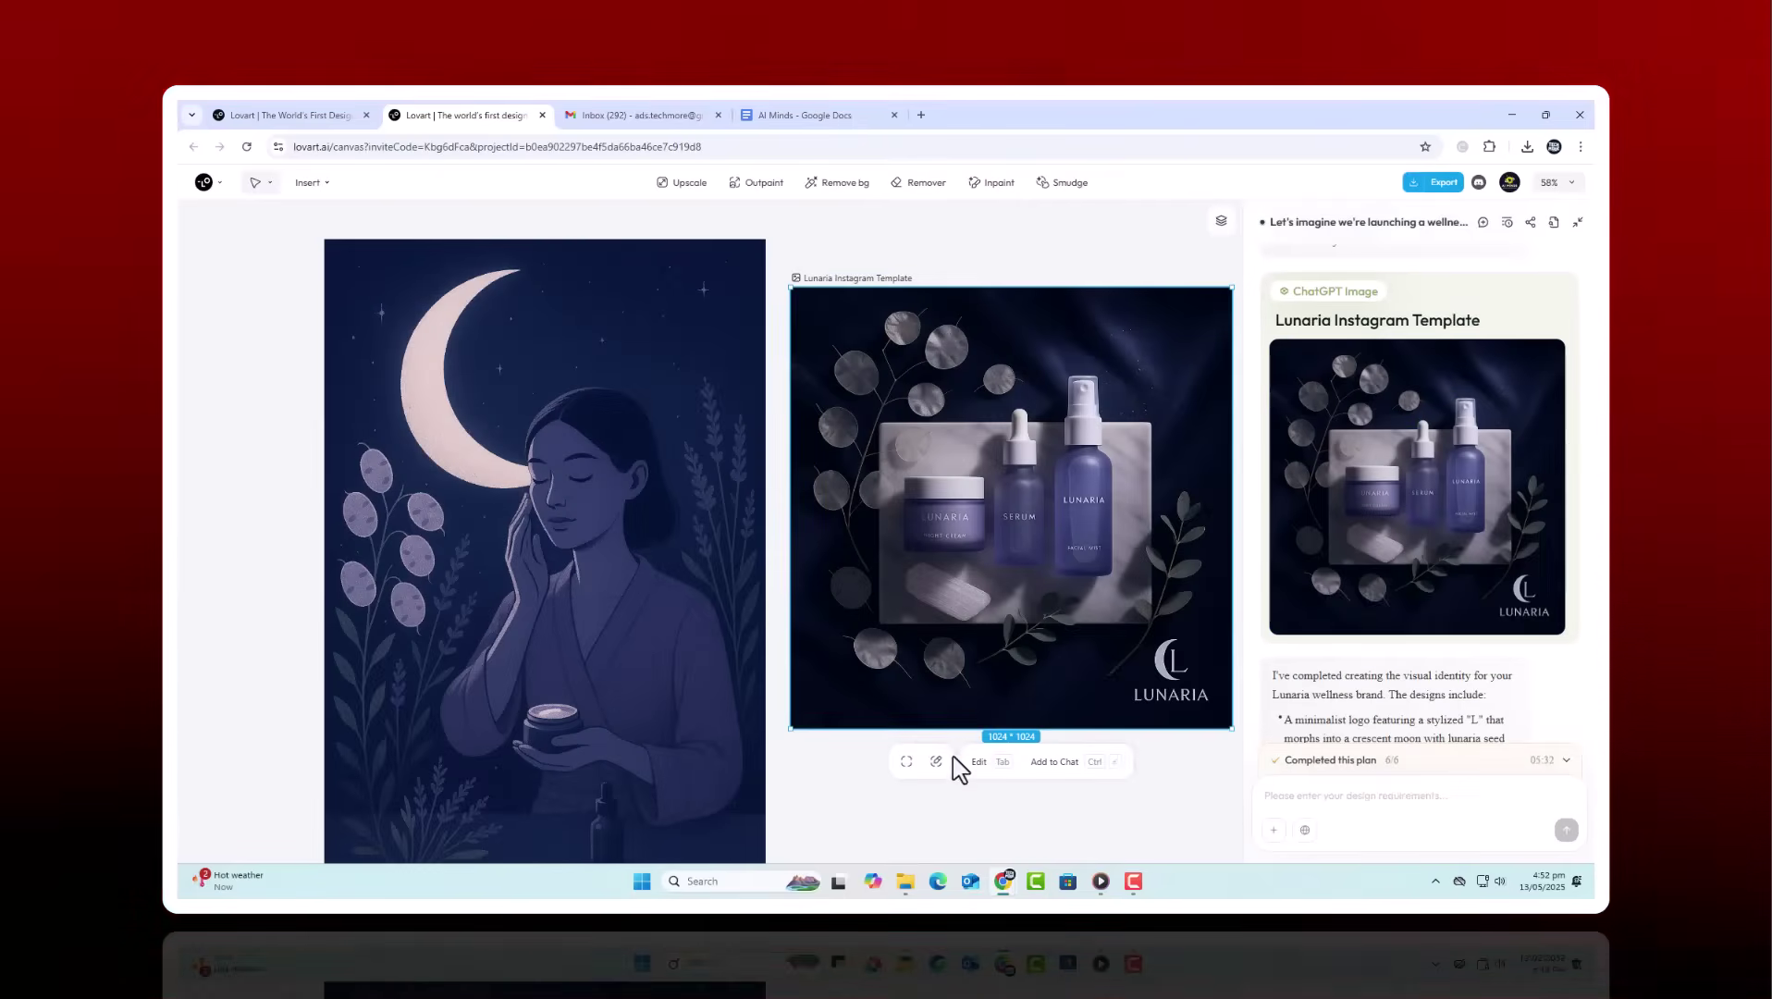
Send an 'add some extra beauty' template edit and move the grey logo below the jar
{"action": "left_click", "coordinate": [969, 761]}
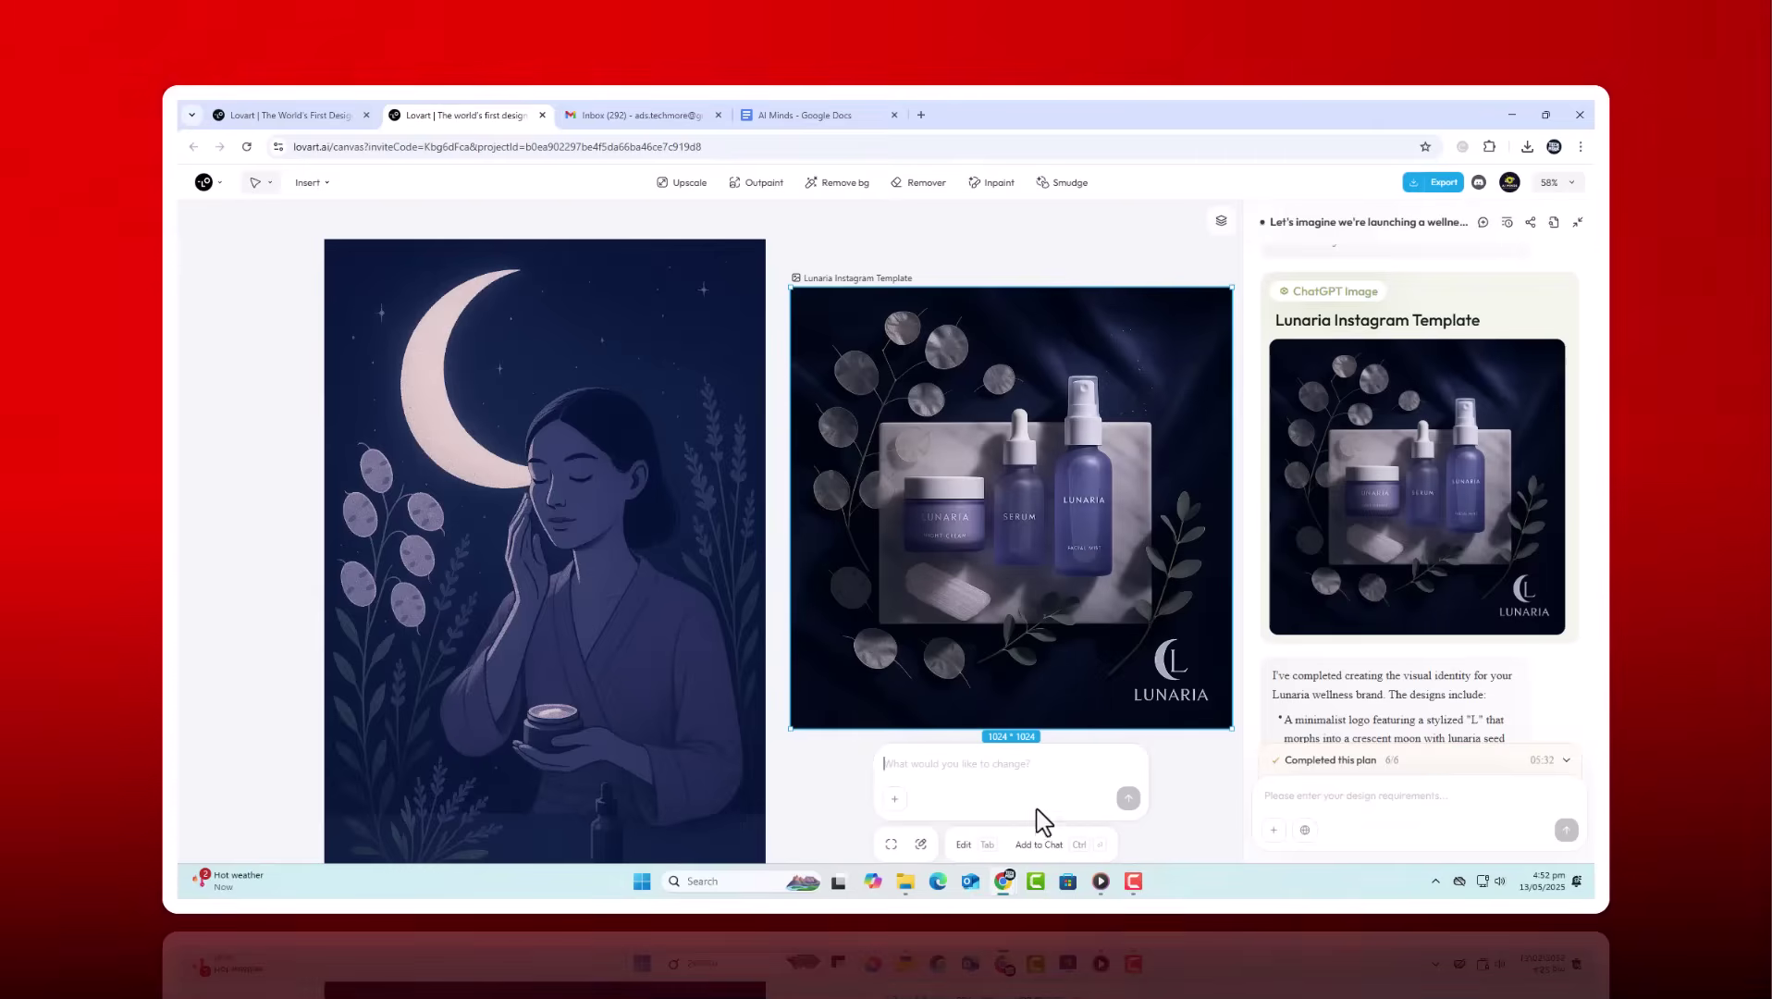
{"action": "type", "text": "add some extra beauty"}
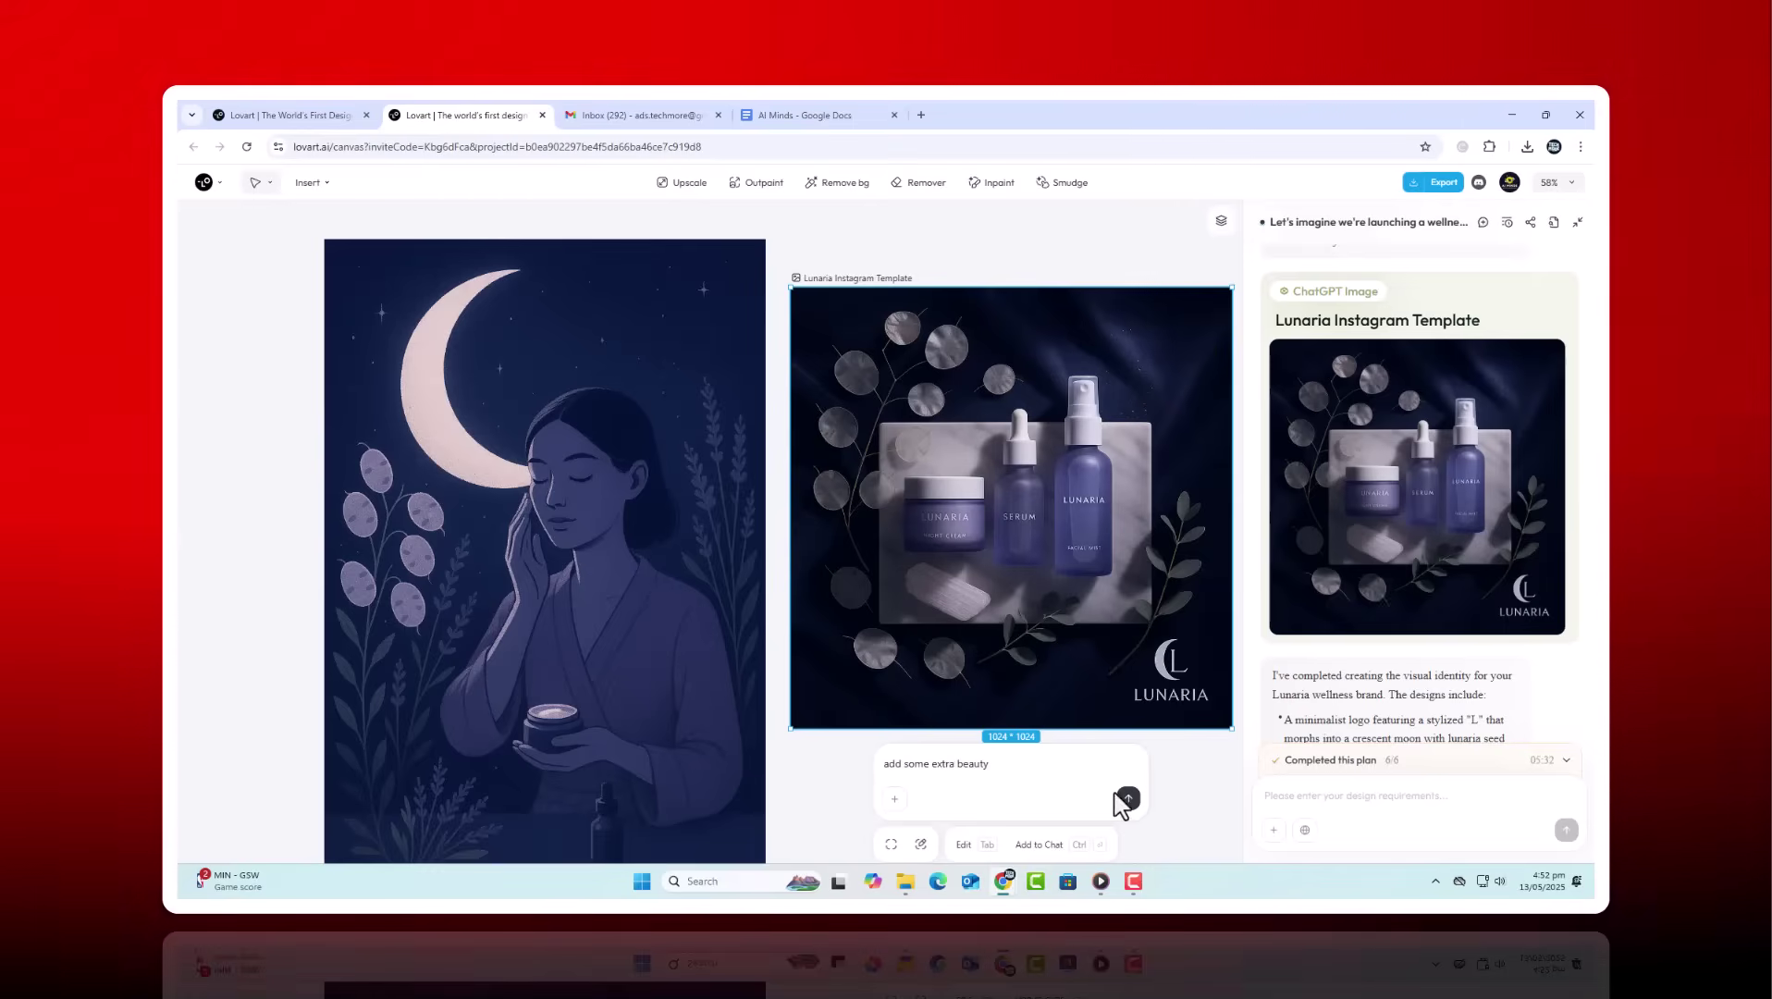
{"action": "left_click", "coordinate": [1125, 800]}
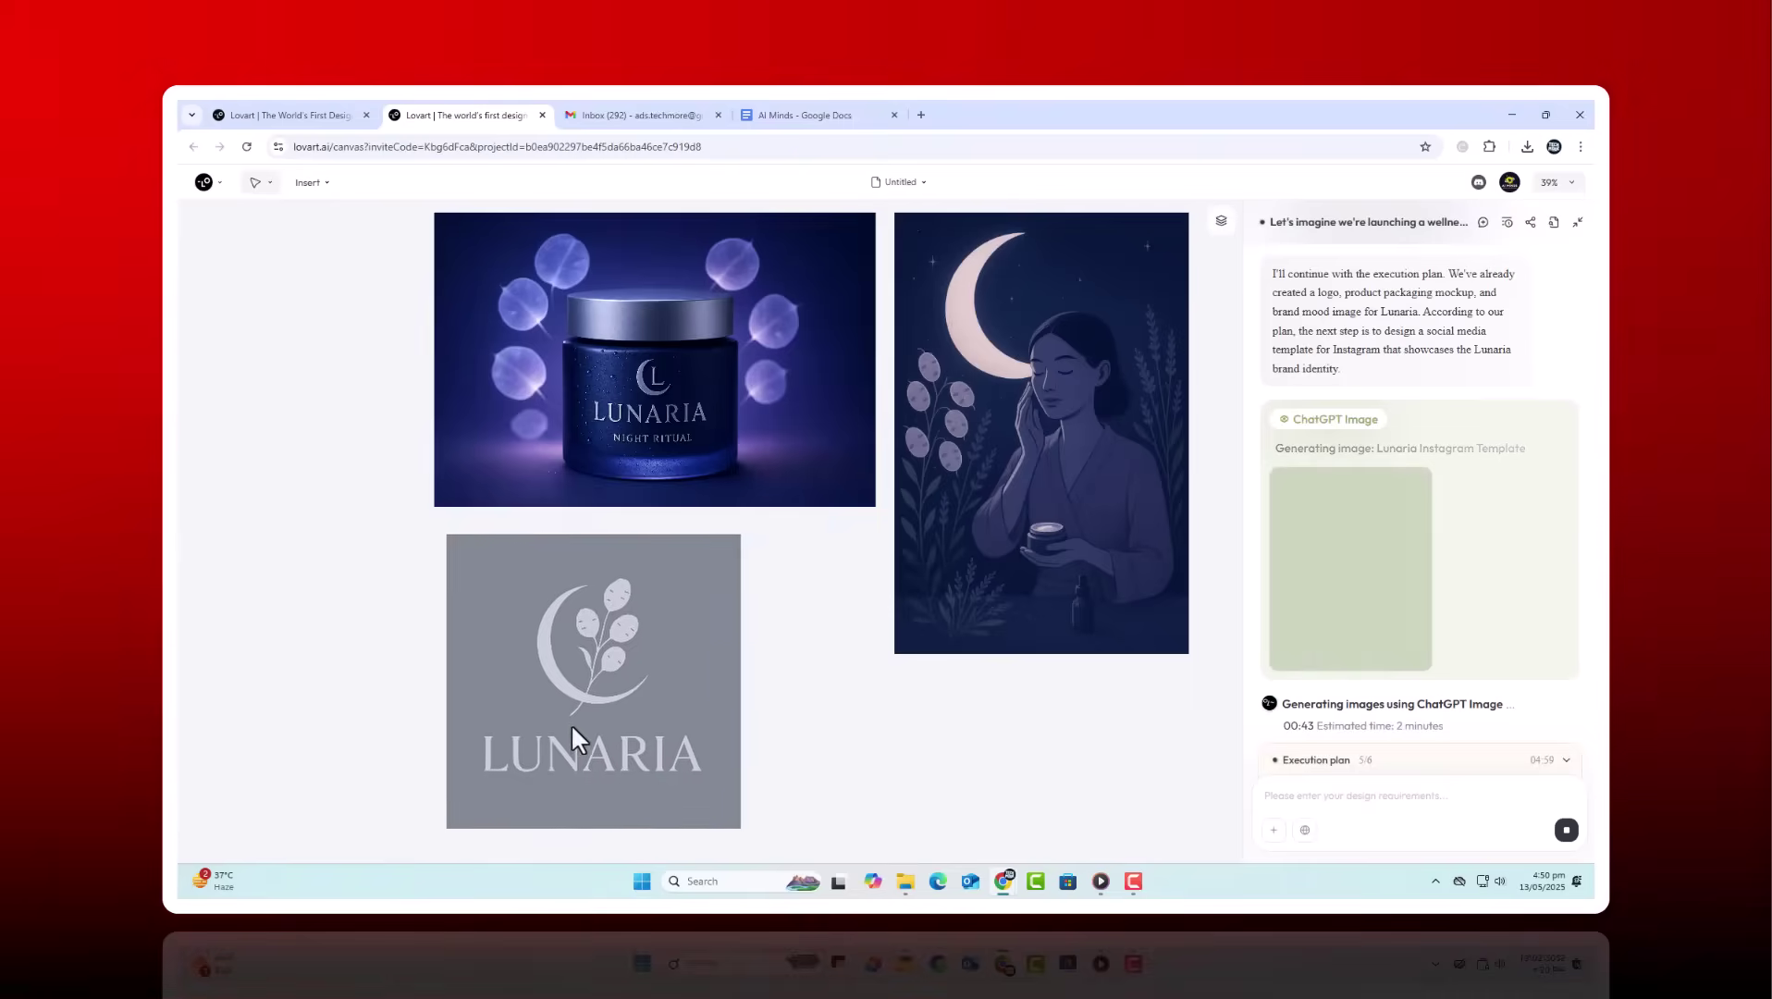
{"action": "left_click_drag", "start_coordinate": [510, 622], "coordinate": [562, 722]}
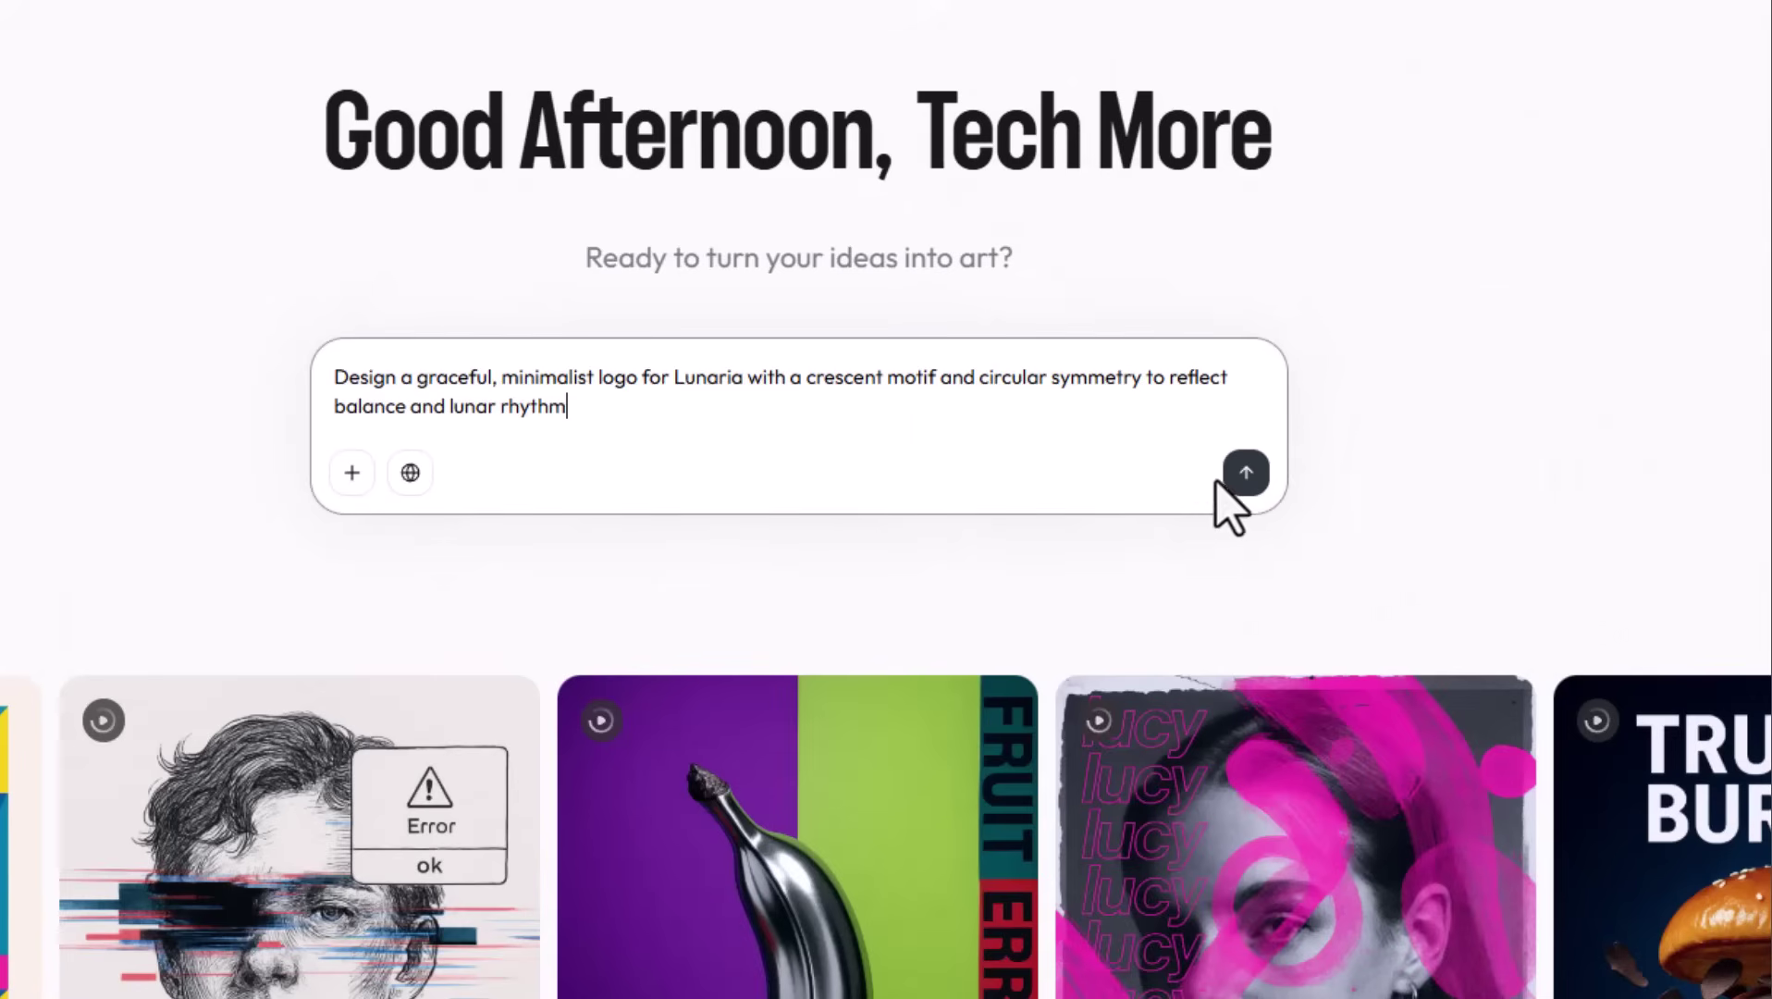
Submit the crescent-moon logo request and brush a mask over part of the blue logo
{"action": "left_click", "coordinate": [1245, 471]}
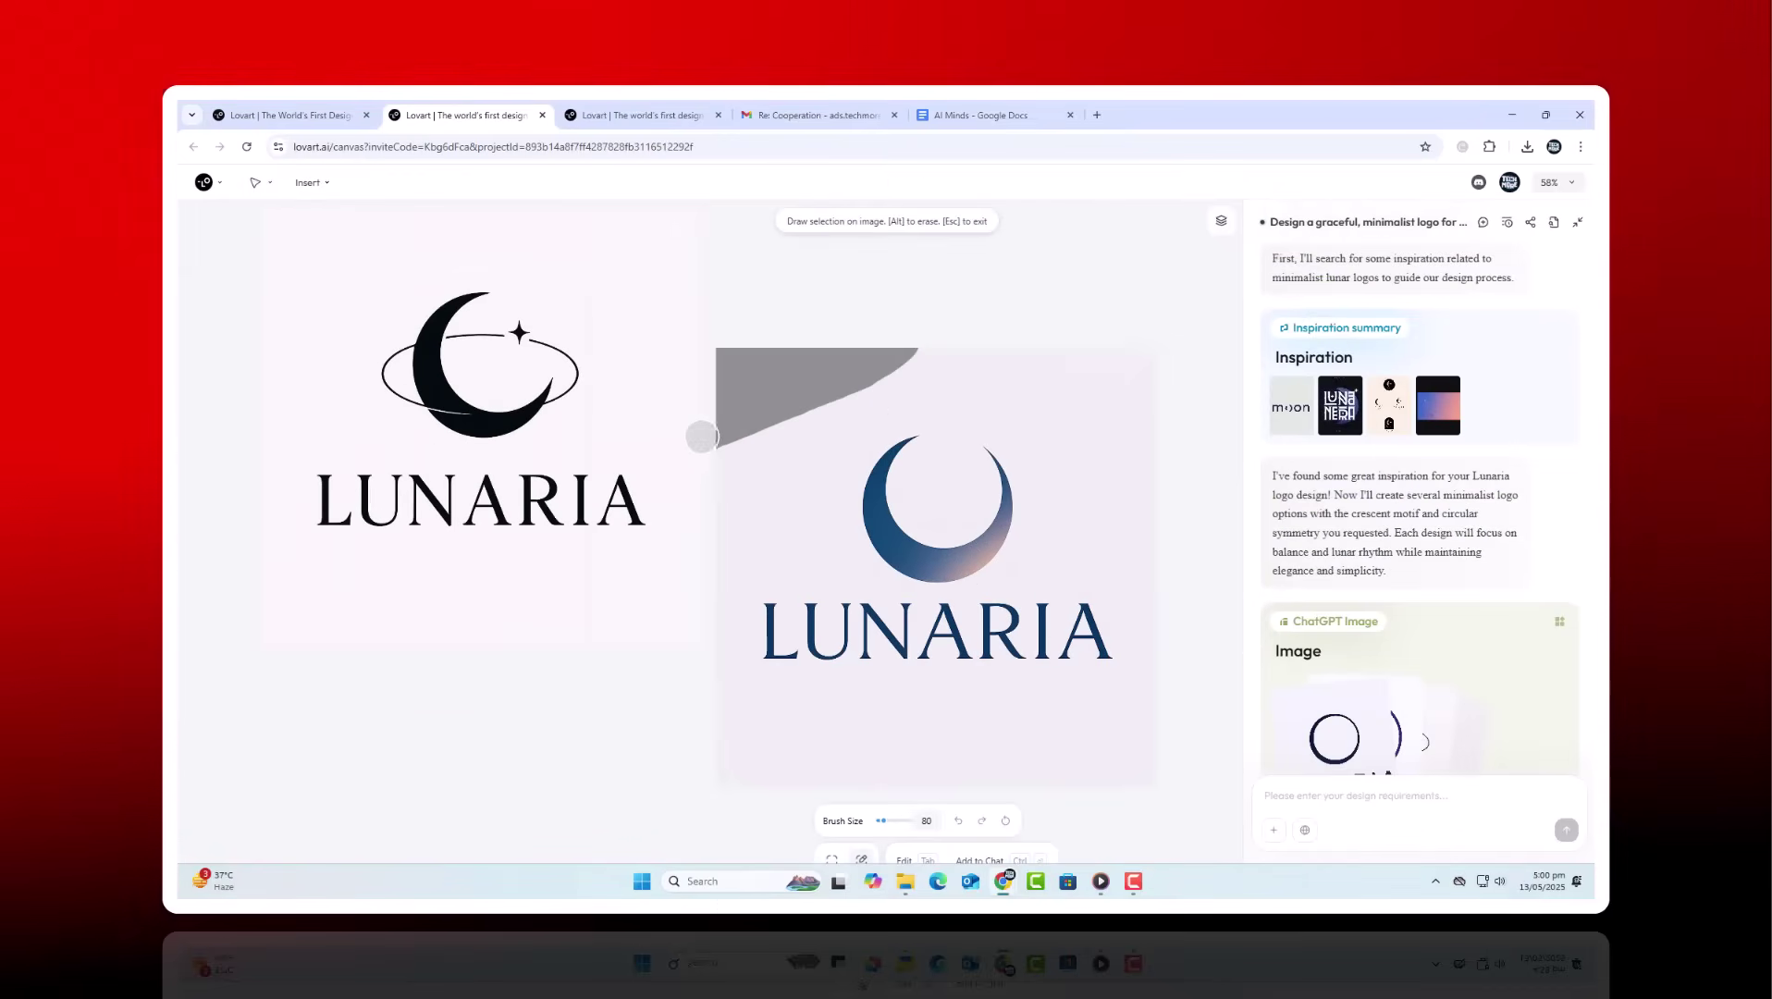
{"action": "left_click_drag", "start_coordinate": [692, 429], "coordinate": [913, 346]}
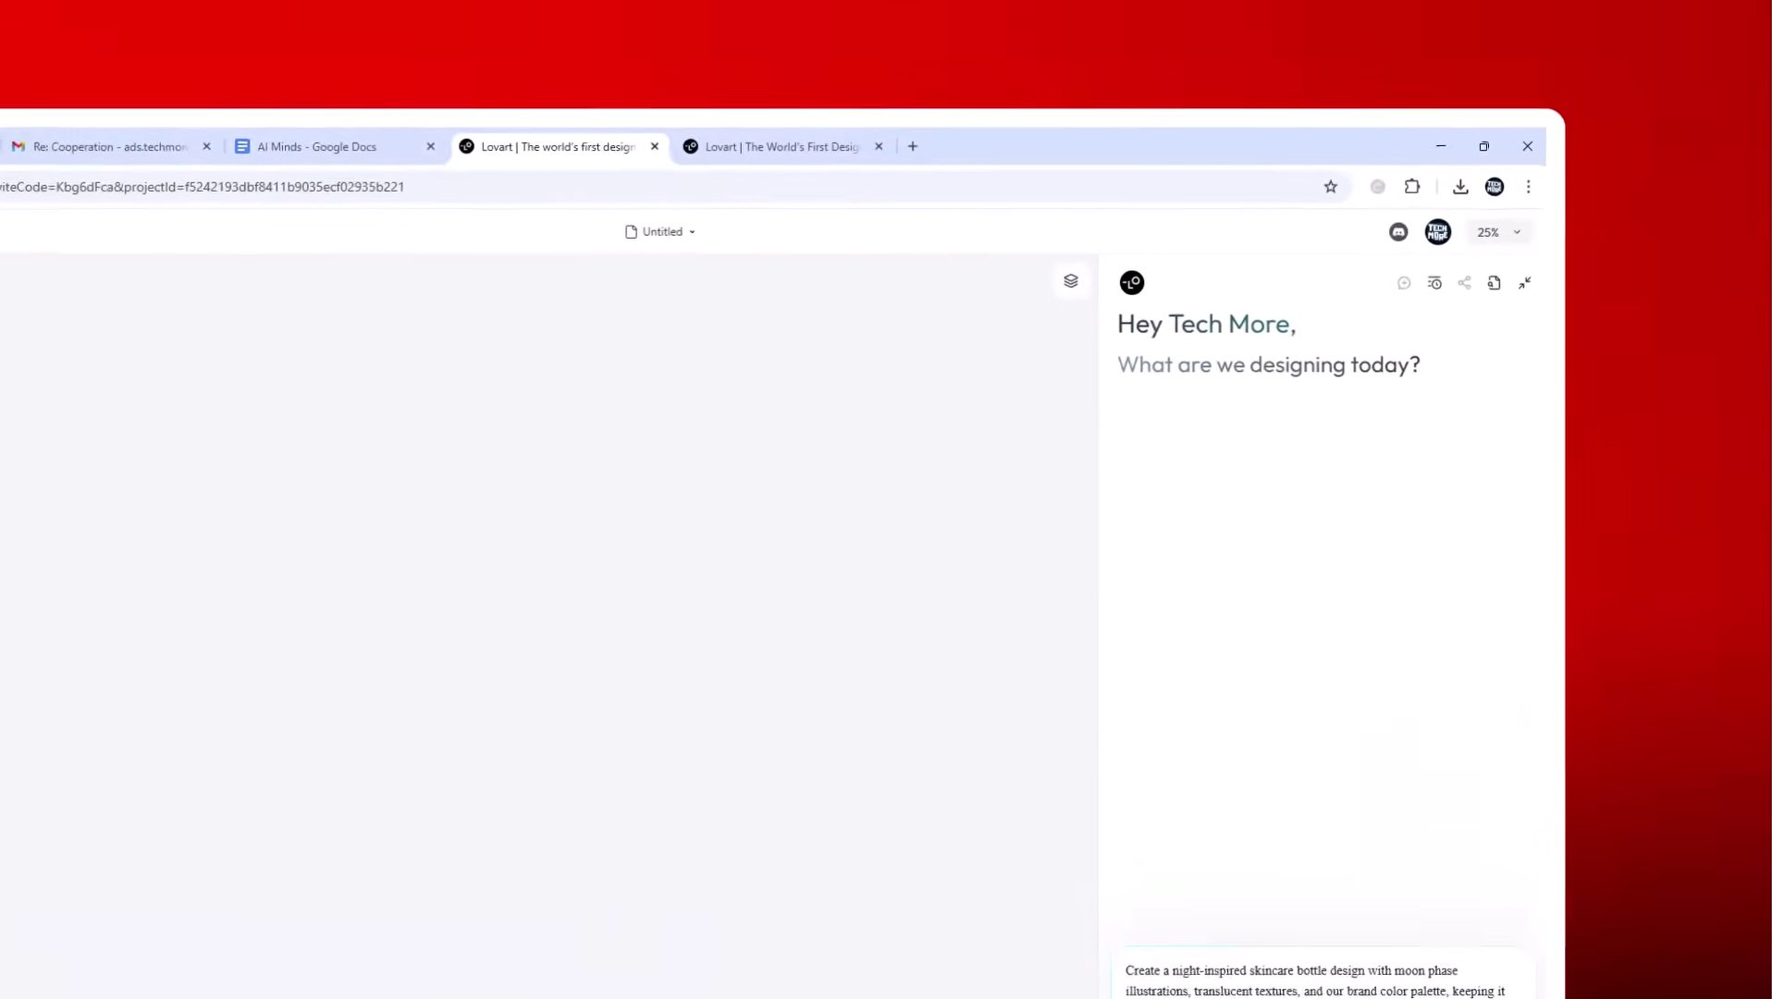
Send the night-inspired serum bottle request with moon phase icons and the Lunaria name
{"action": "left_click", "coordinate": [1553, 871]}
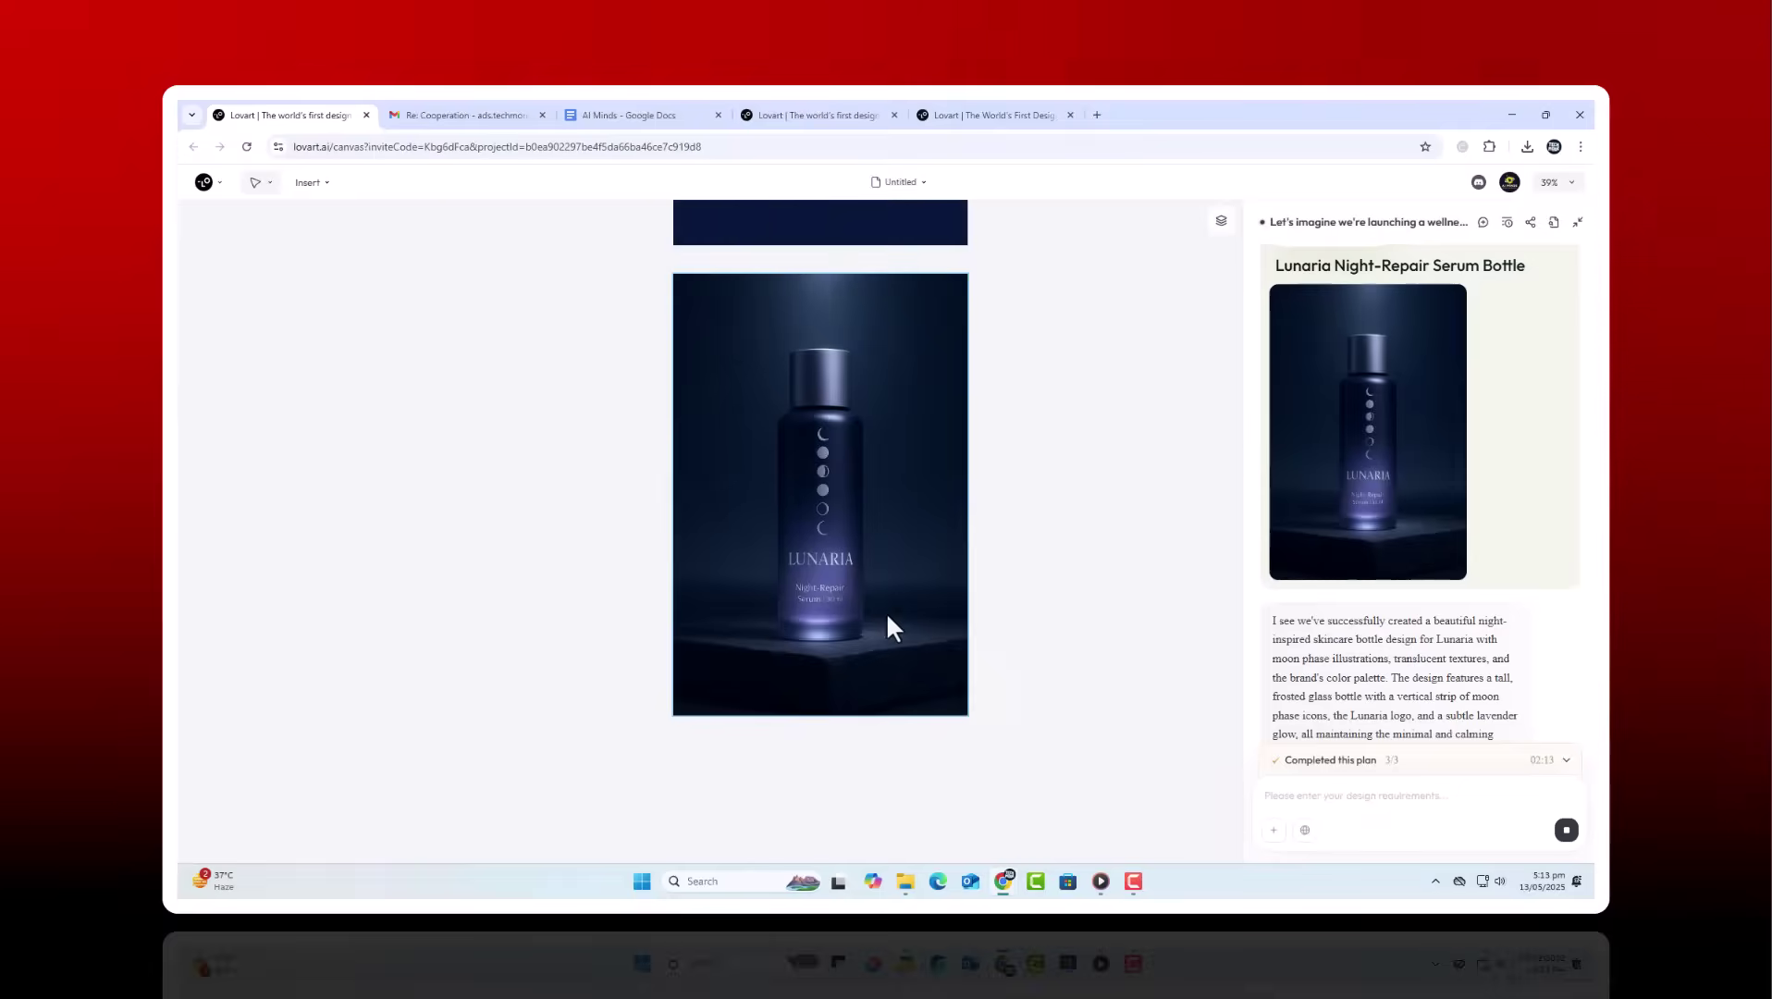
{"action": "scroll", "coordinate": [887, 614], "scroll_direction": "up", "scroll_amount": 3}
{"action": "scroll", "coordinate": [887, 614], "scroll_direction": "up", "scroll_amount": 3}
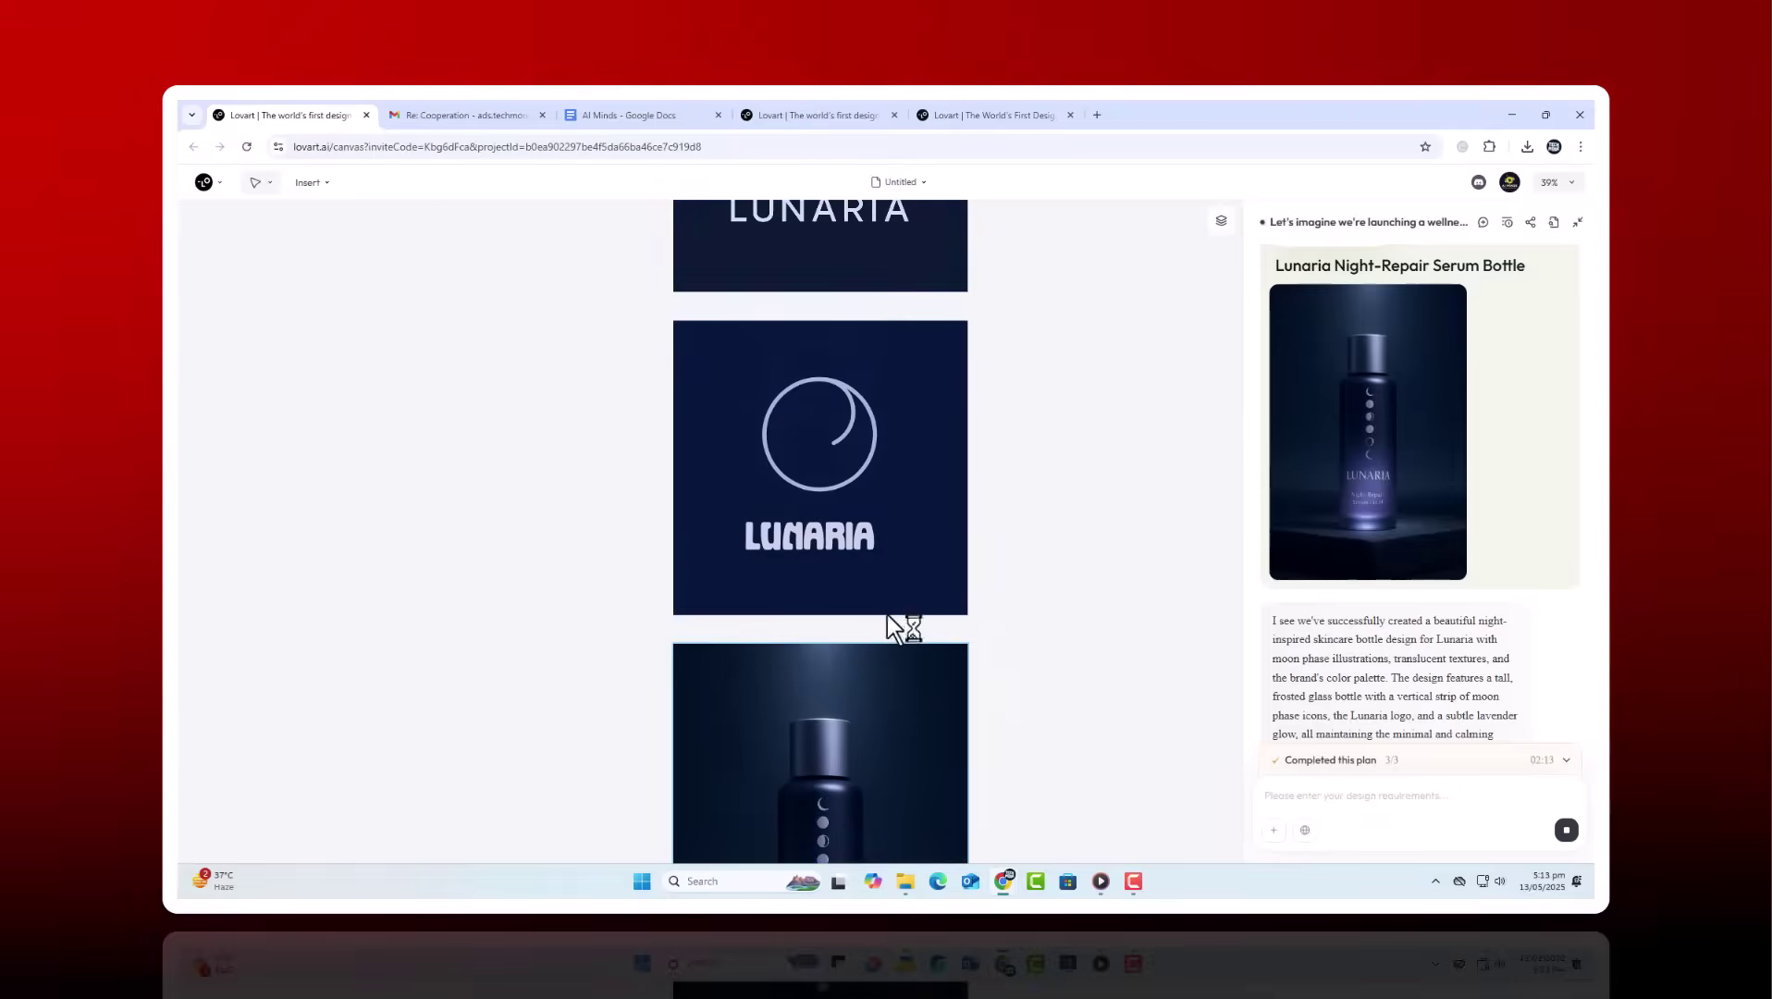
{"action": "scroll", "coordinate": [886, 614], "scroll_direction": "down", "scroll_amount": 3}
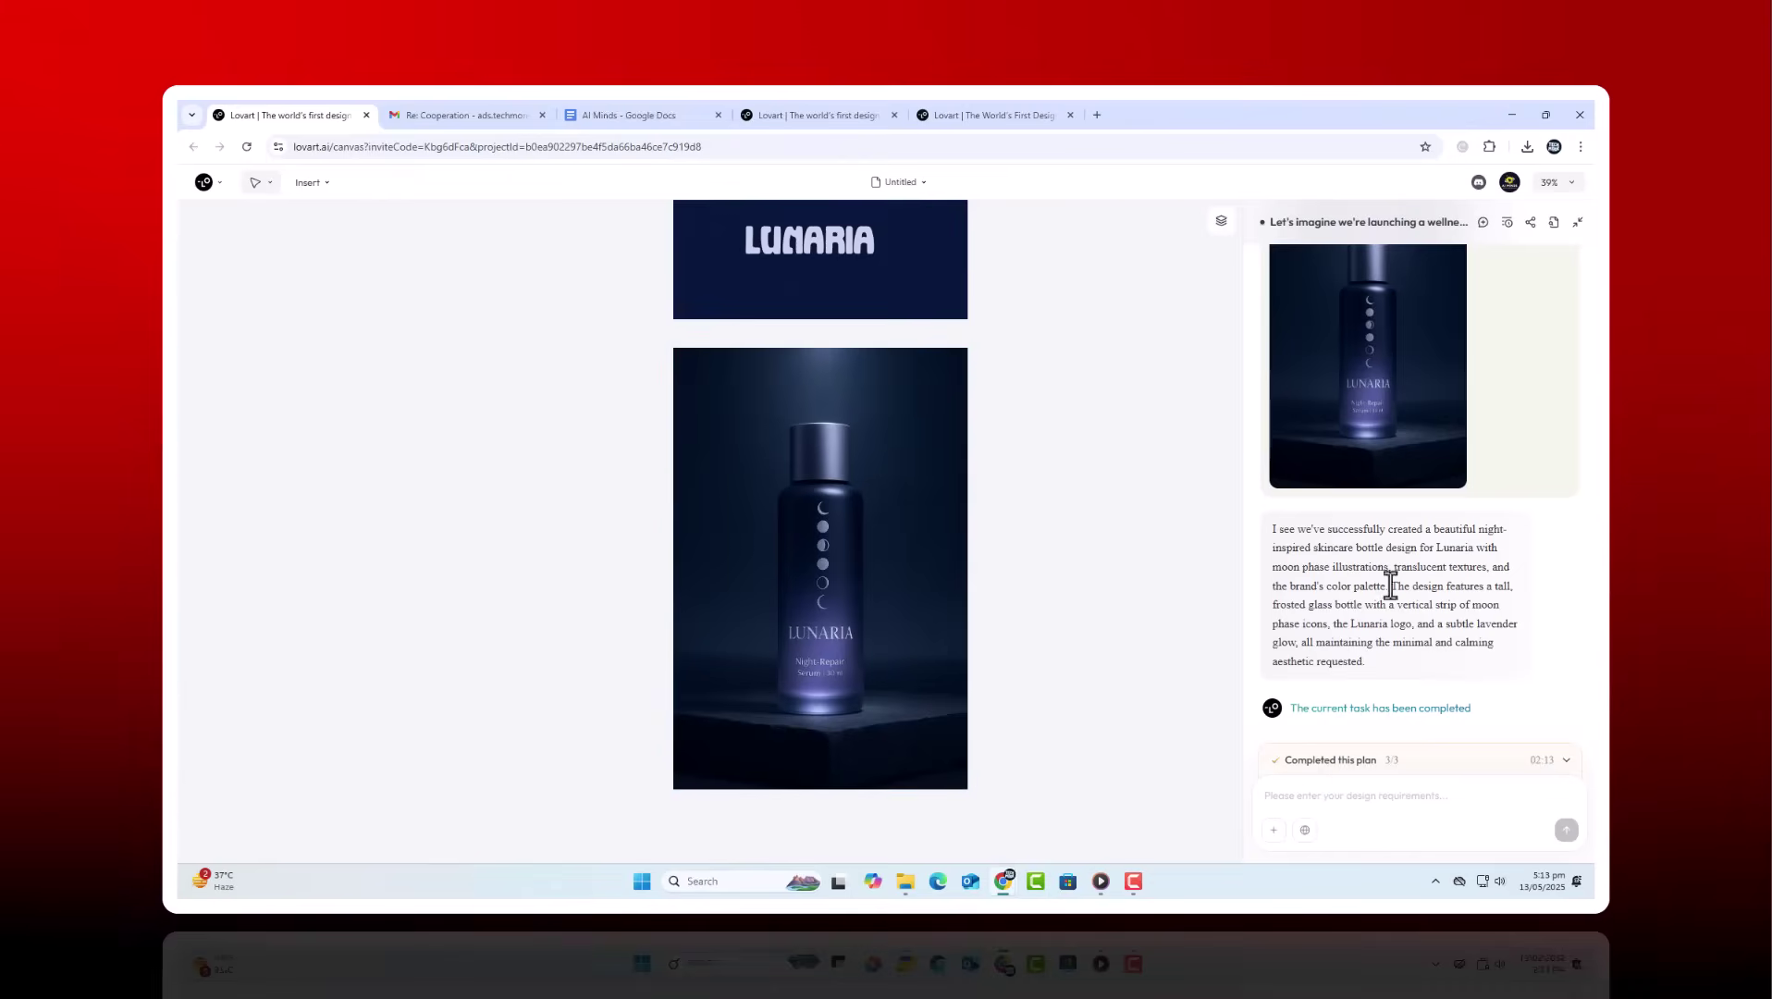
{"action": "scroll", "coordinate": [1432, 553], "scroll_direction": "up", "scroll_amount": 1}
{"action": "scroll", "coordinate": [1431, 556], "scroll_direction": "down", "scroll_amount": 1}
Select the serum bottle image and submit the evening skin renewal description request
{"action": "left_click", "coordinate": [819, 747]}
{"action": "type", "text": "Add a calming product description about evening skin renewal, using a clean and elegant layout"}
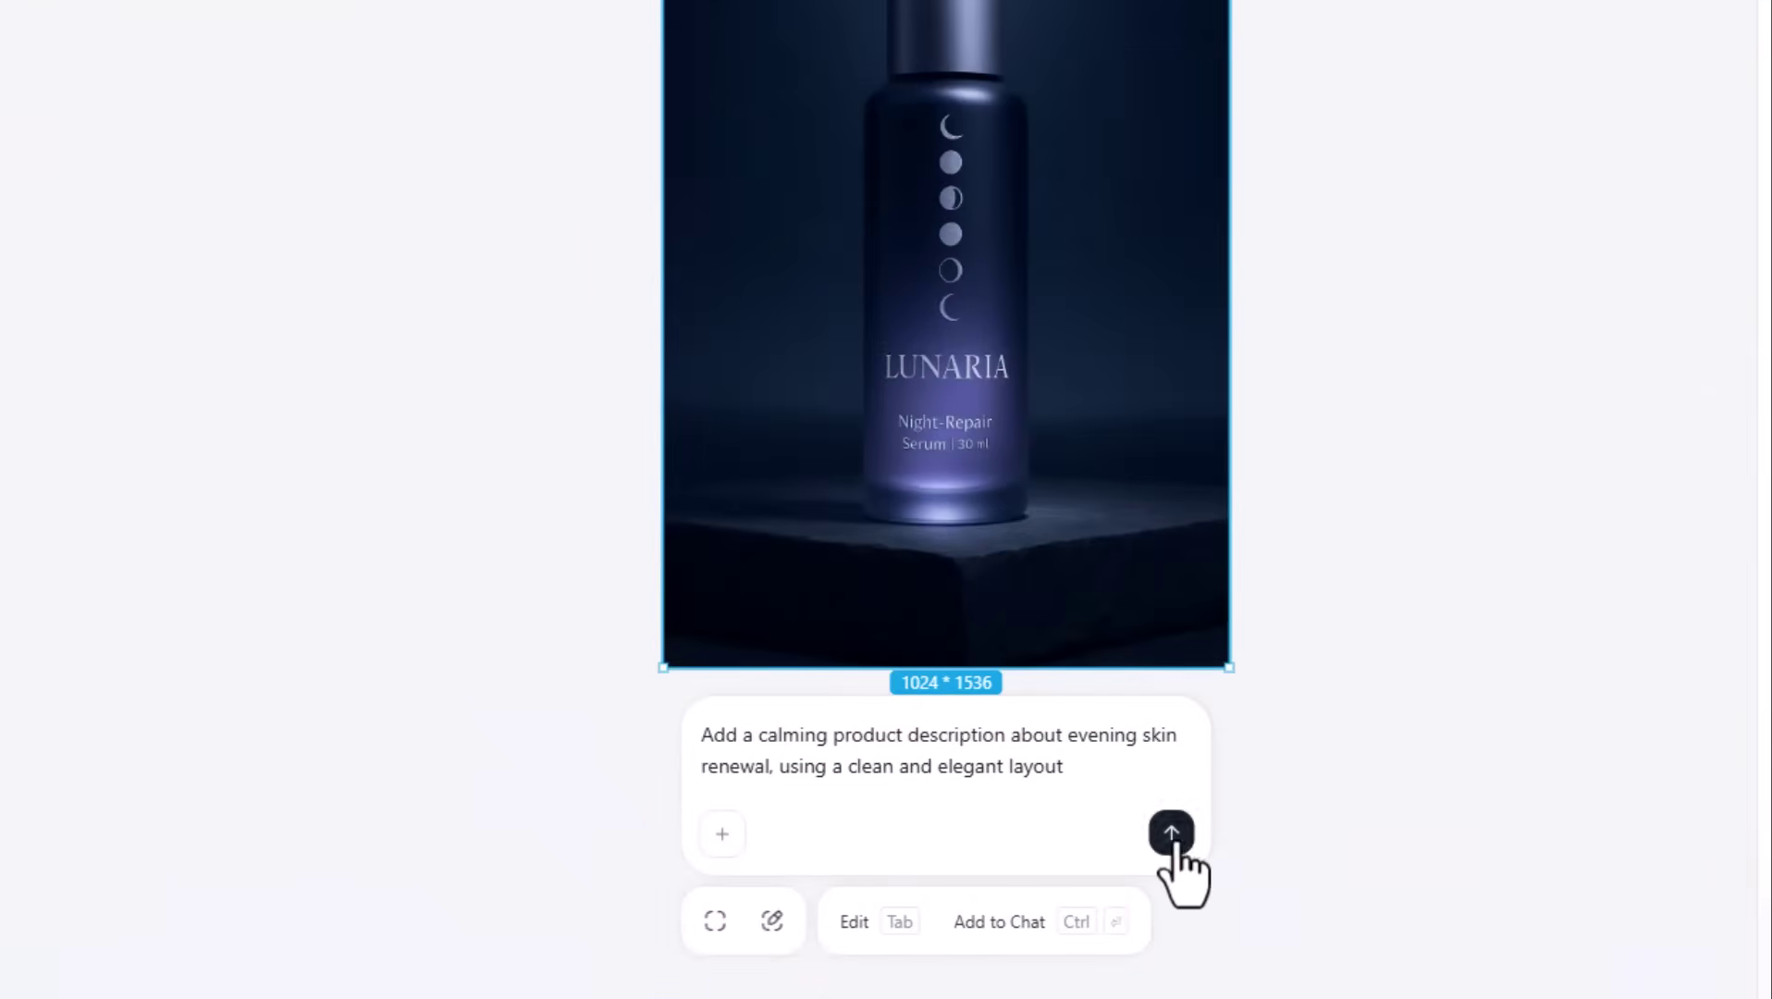
{"action": "left_click", "coordinate": [1170, 831]}
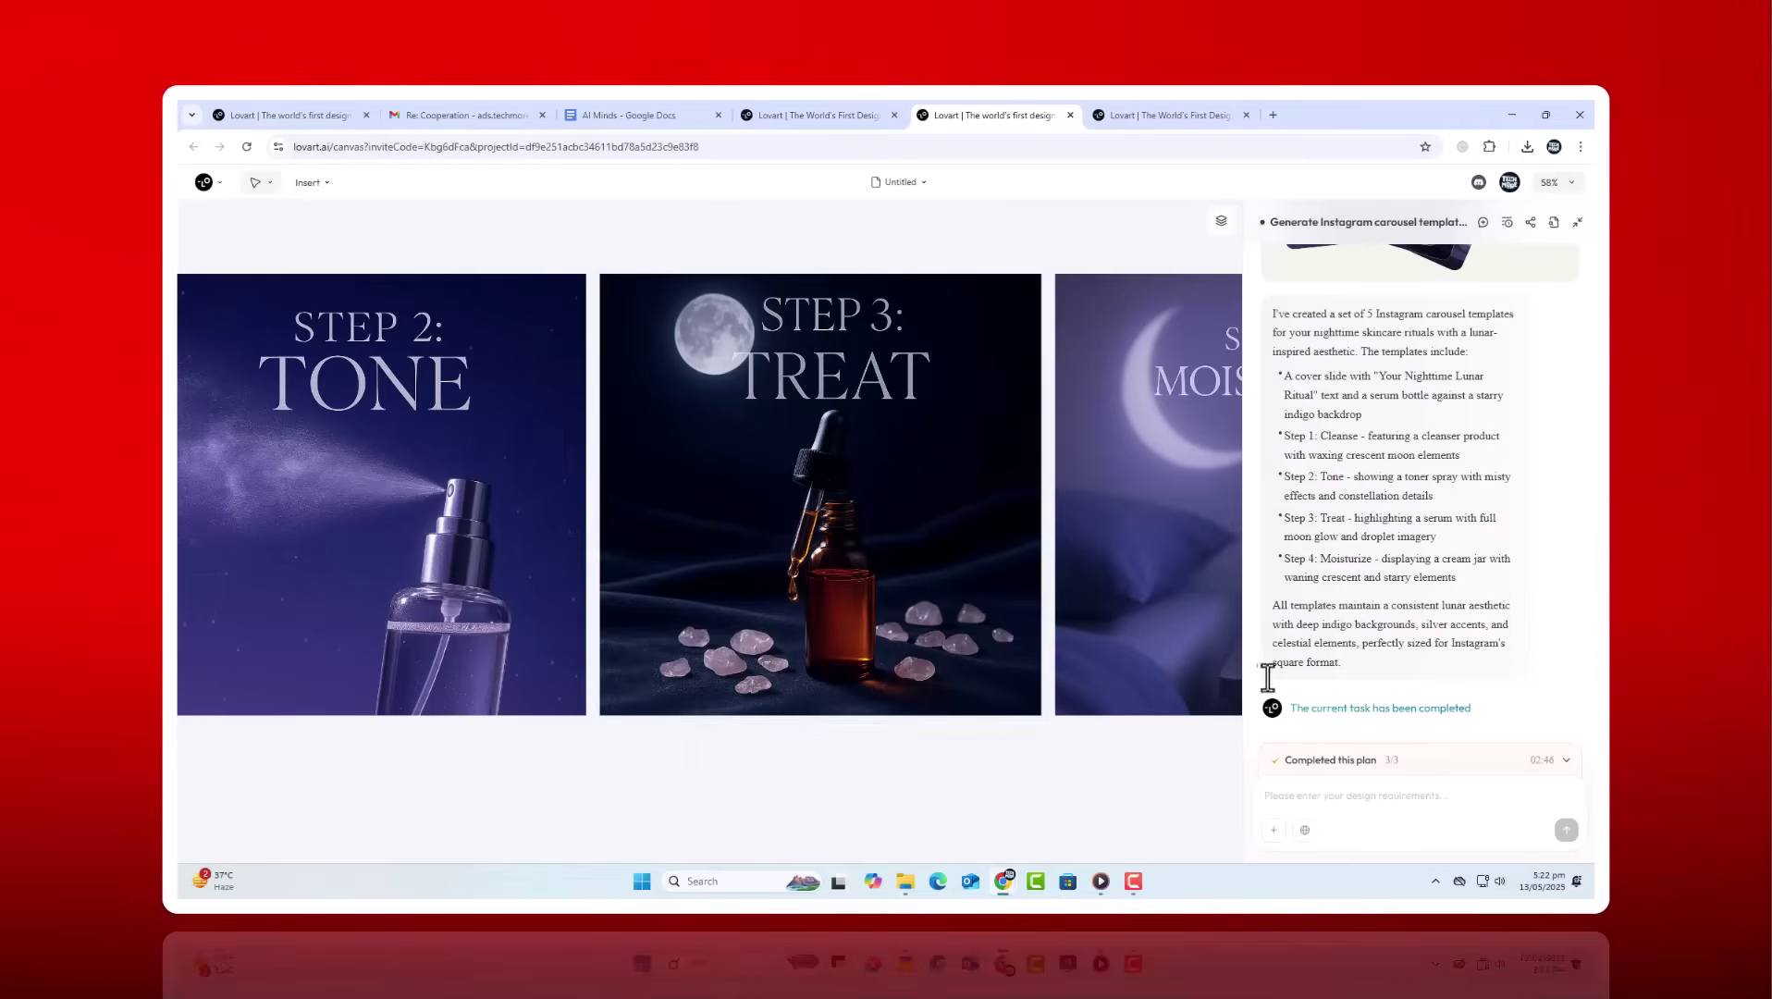
{"action": "scroll", "coordinate": [618, 725], "scroll_direction": "up", "scroll_amount": 2}
{"action": "scroll", "coordinate": [593, 747], "scroll_direction": "up", "scroll_amount": 2}
{"action": "scroll", "coordinate": [415, 803], "scroll_direction": "down", "scroll_amount": 3}
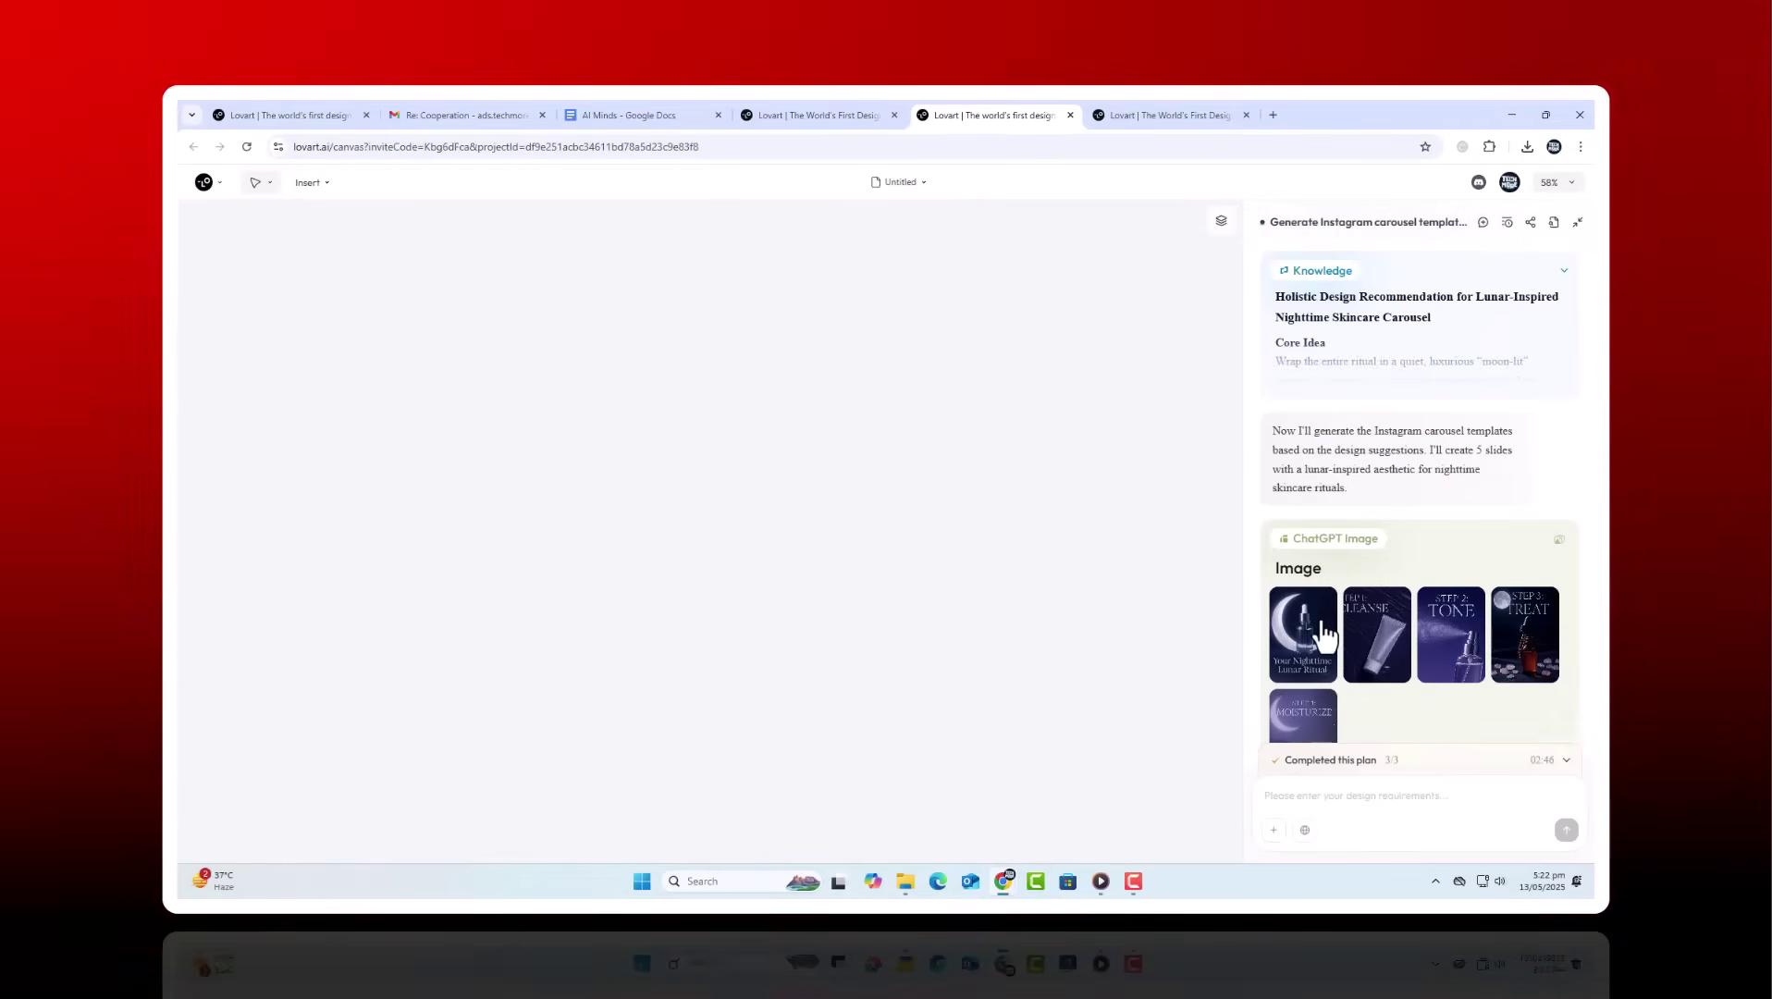
View the cover, Cleanse, Tone, Treat and Moisturize slides in turn in the lightbox
{"action": "left_click", "coordinate": [1325, 637]}
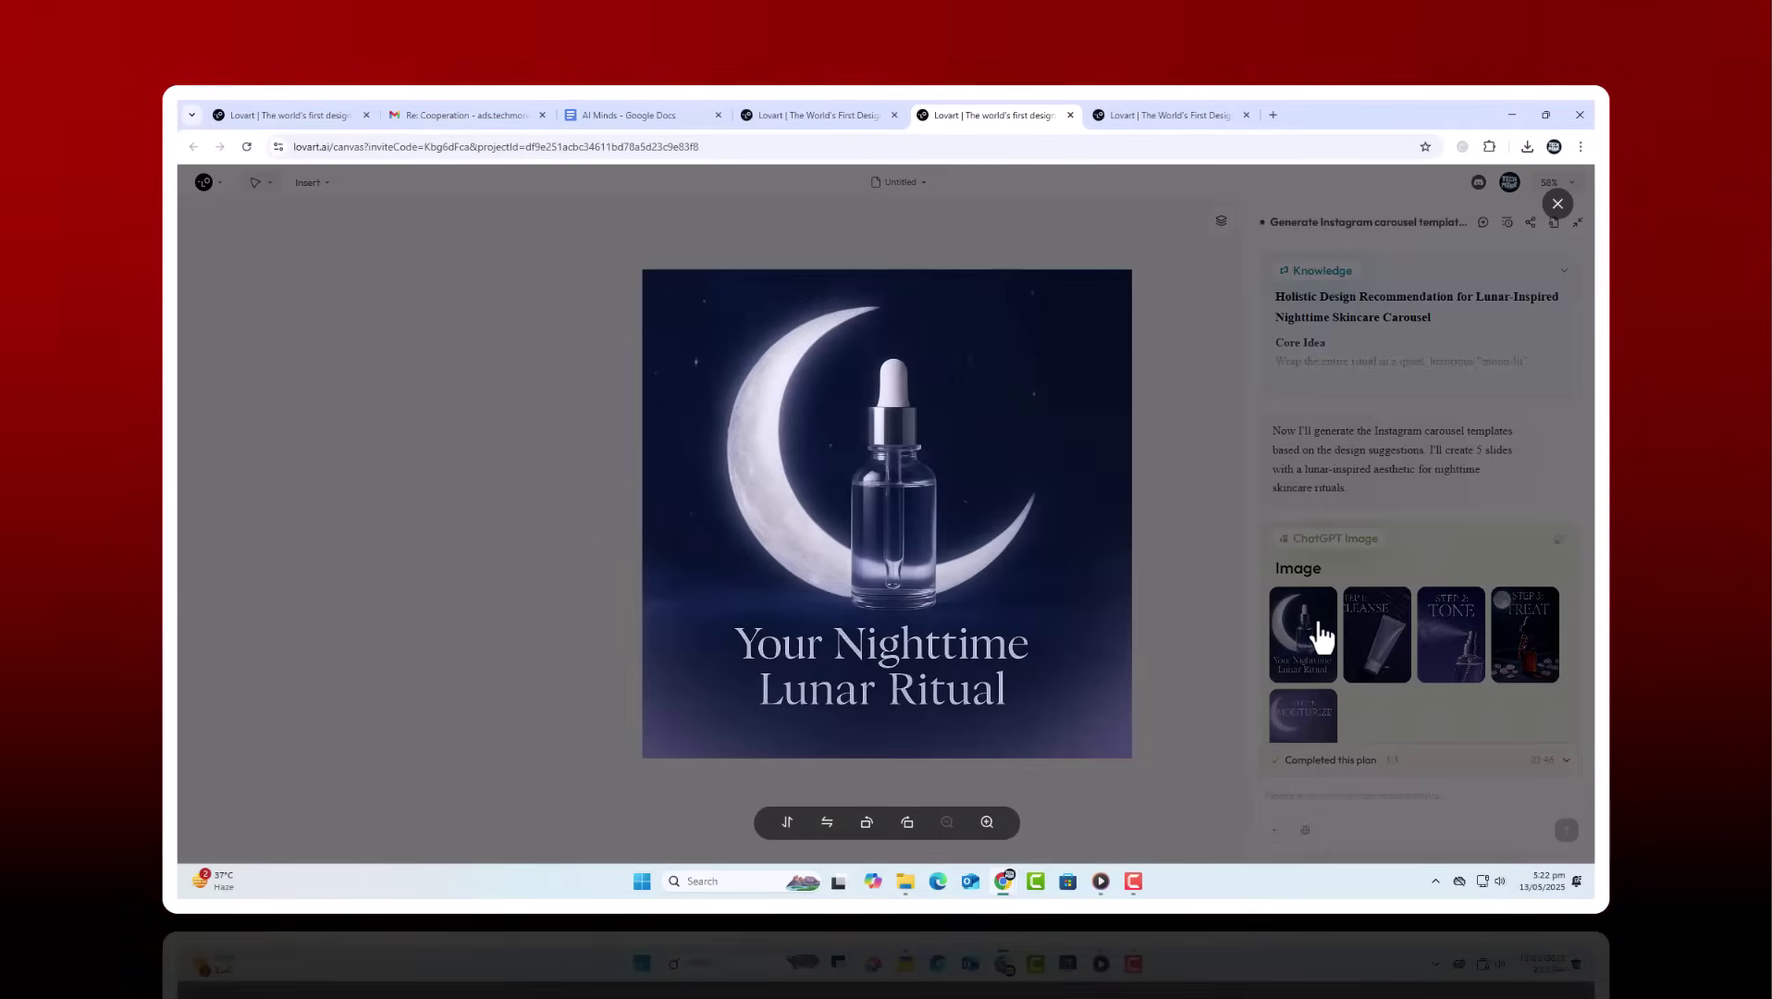
{"action": "left_click", "coordinate": [1379, 619]}
{"action": "left_click", "coordinate": [1384, 636]}
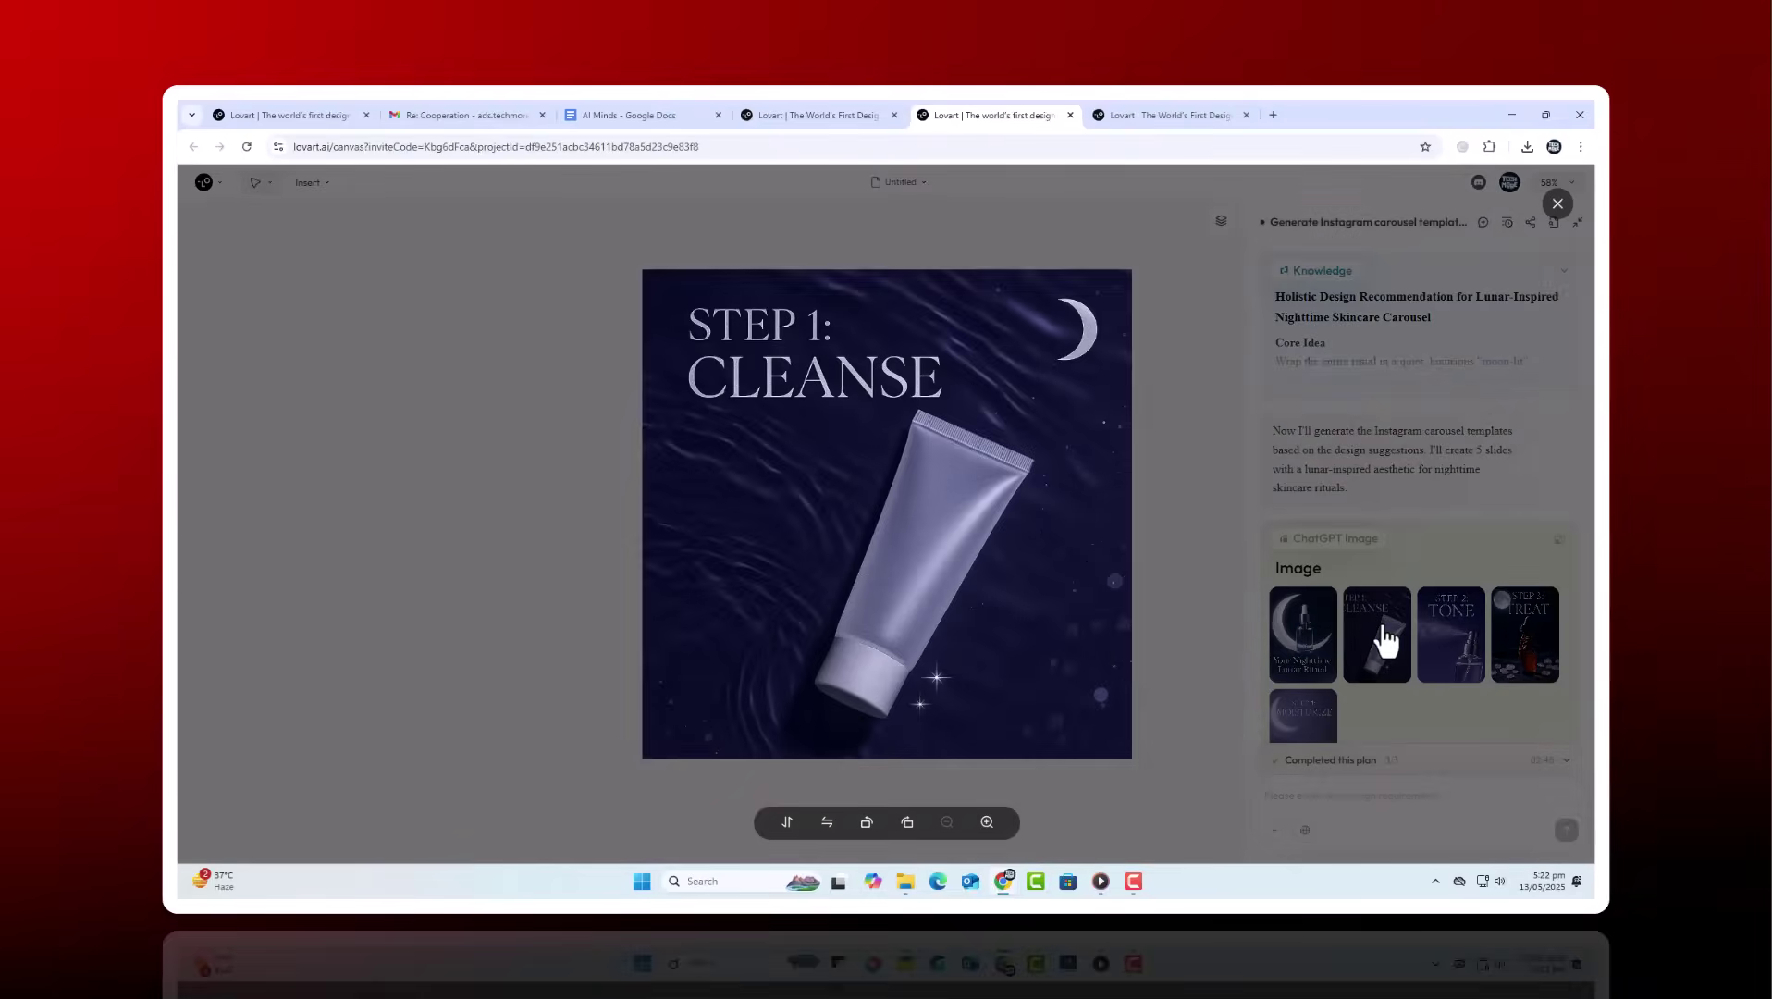
{"action": "left_click", "coordinate": [1455, 643]}
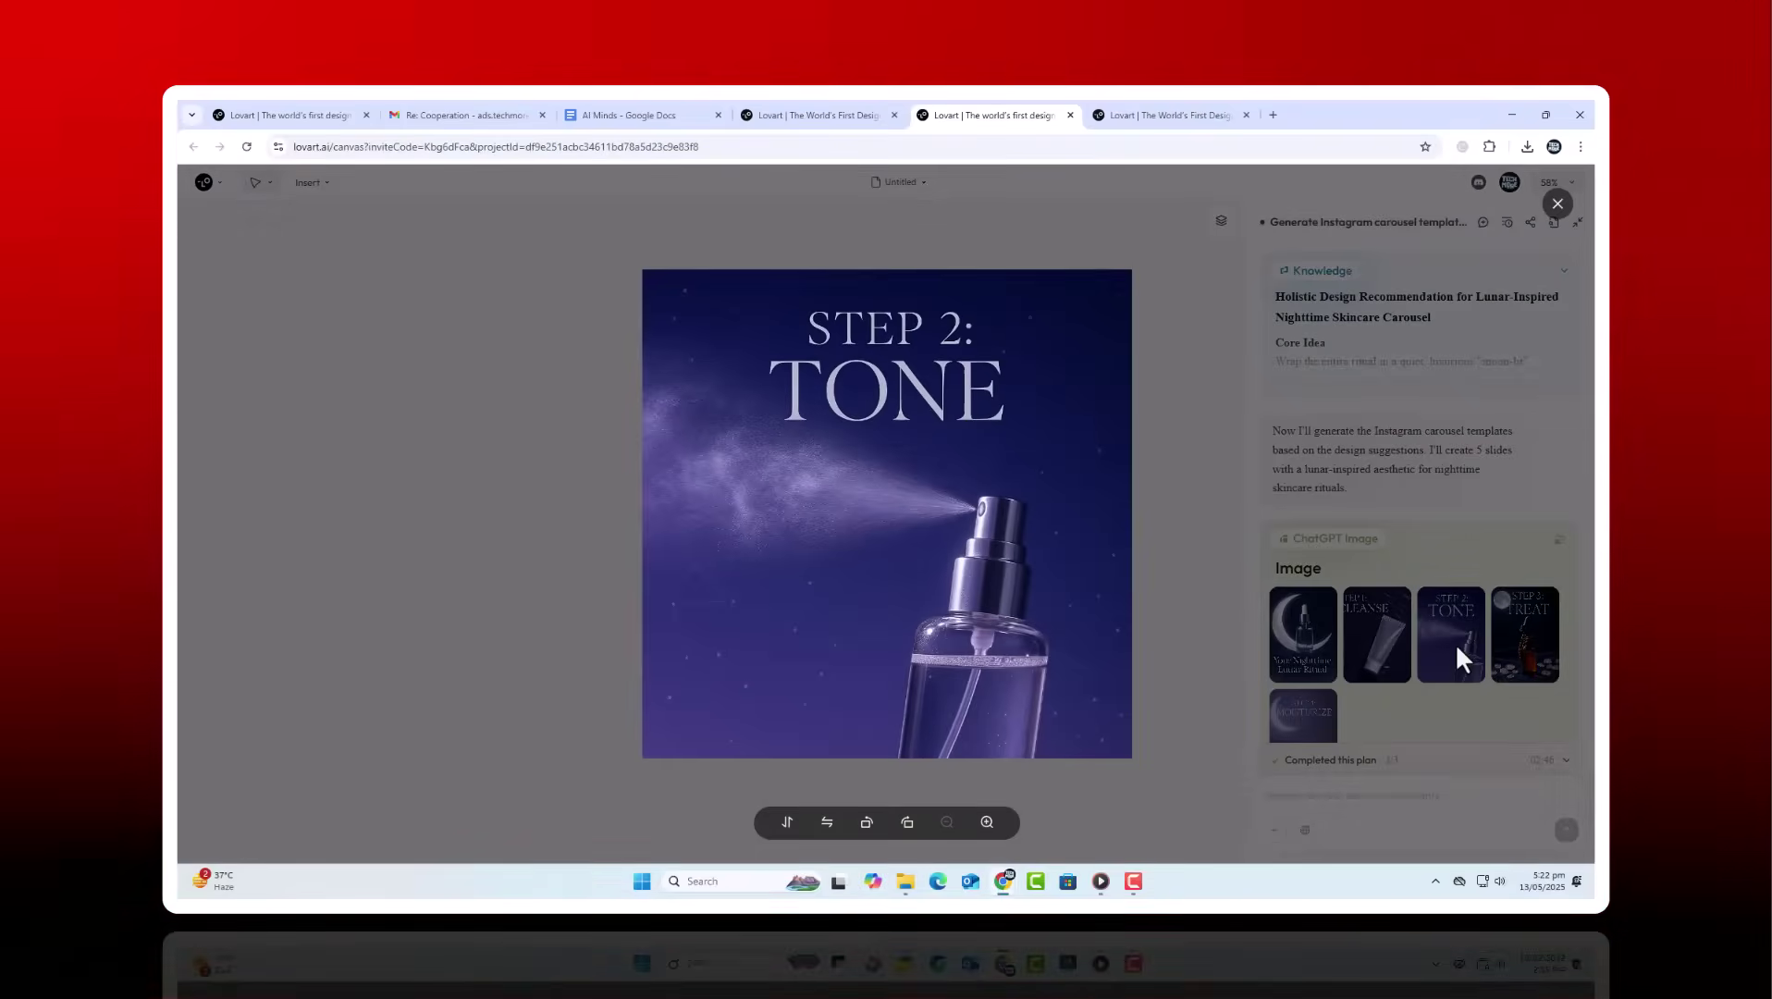
{"action": "left_click", "coordinate": [1509, 641]}
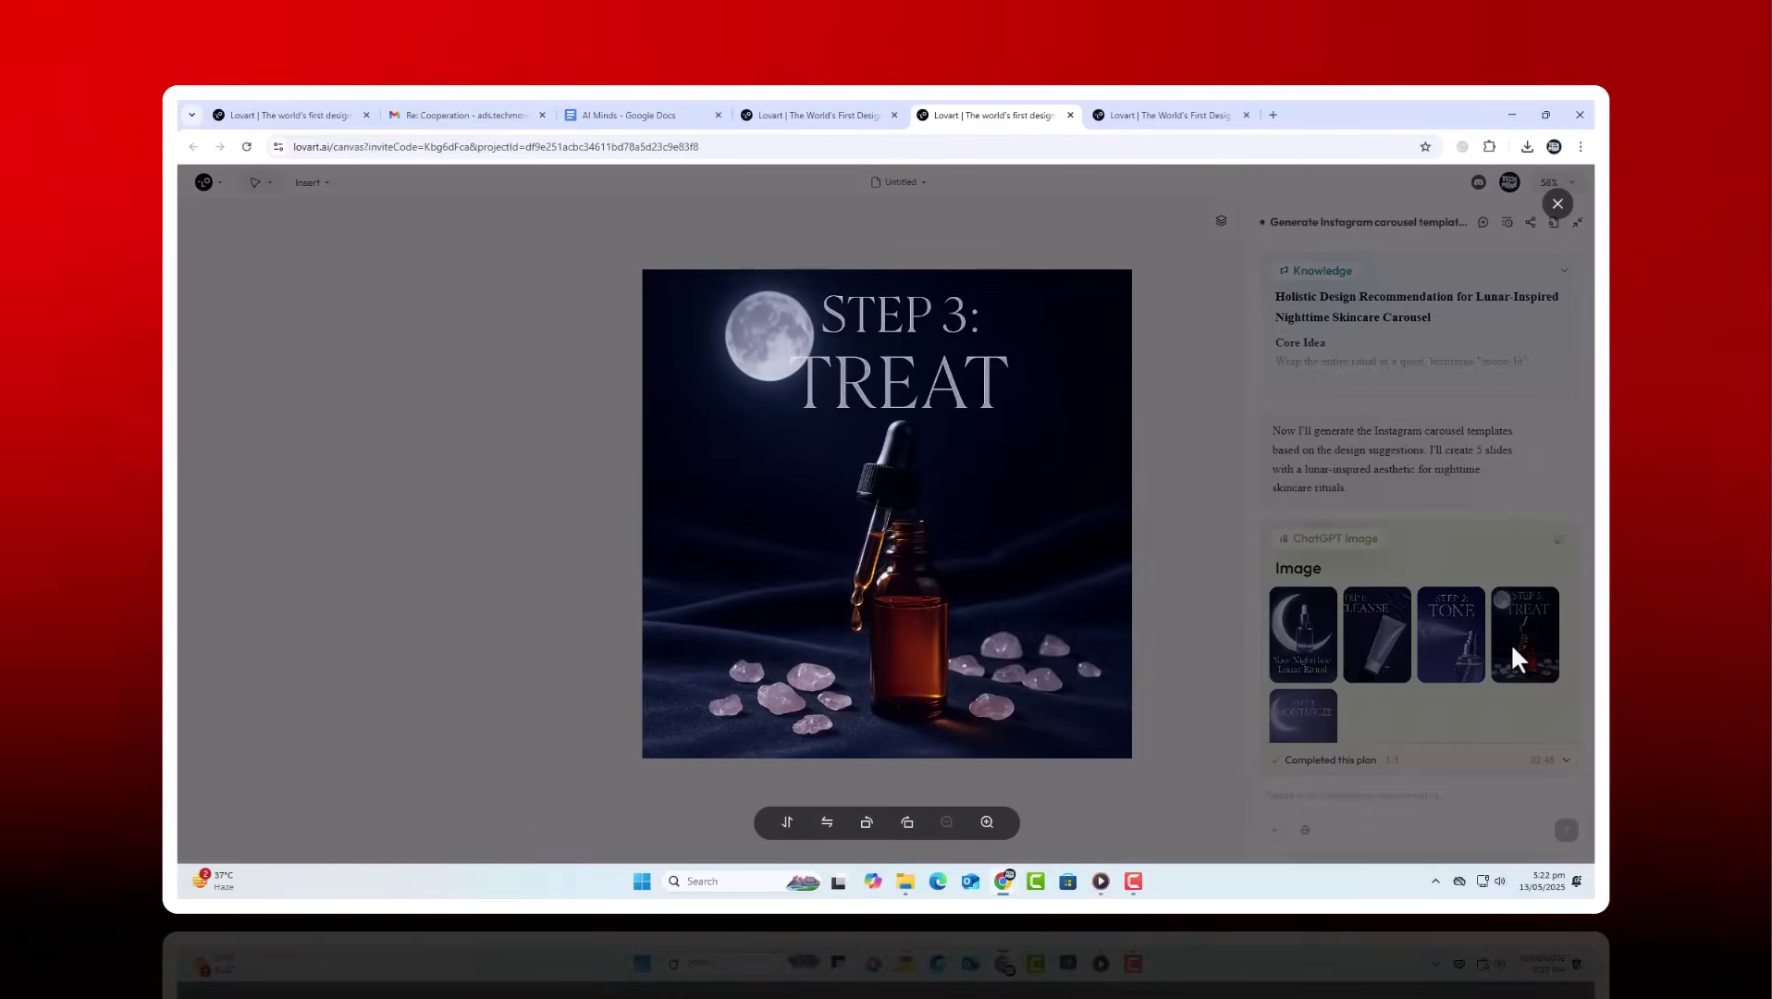
{"action": "left_click", "coordinate": [1304, 728]}
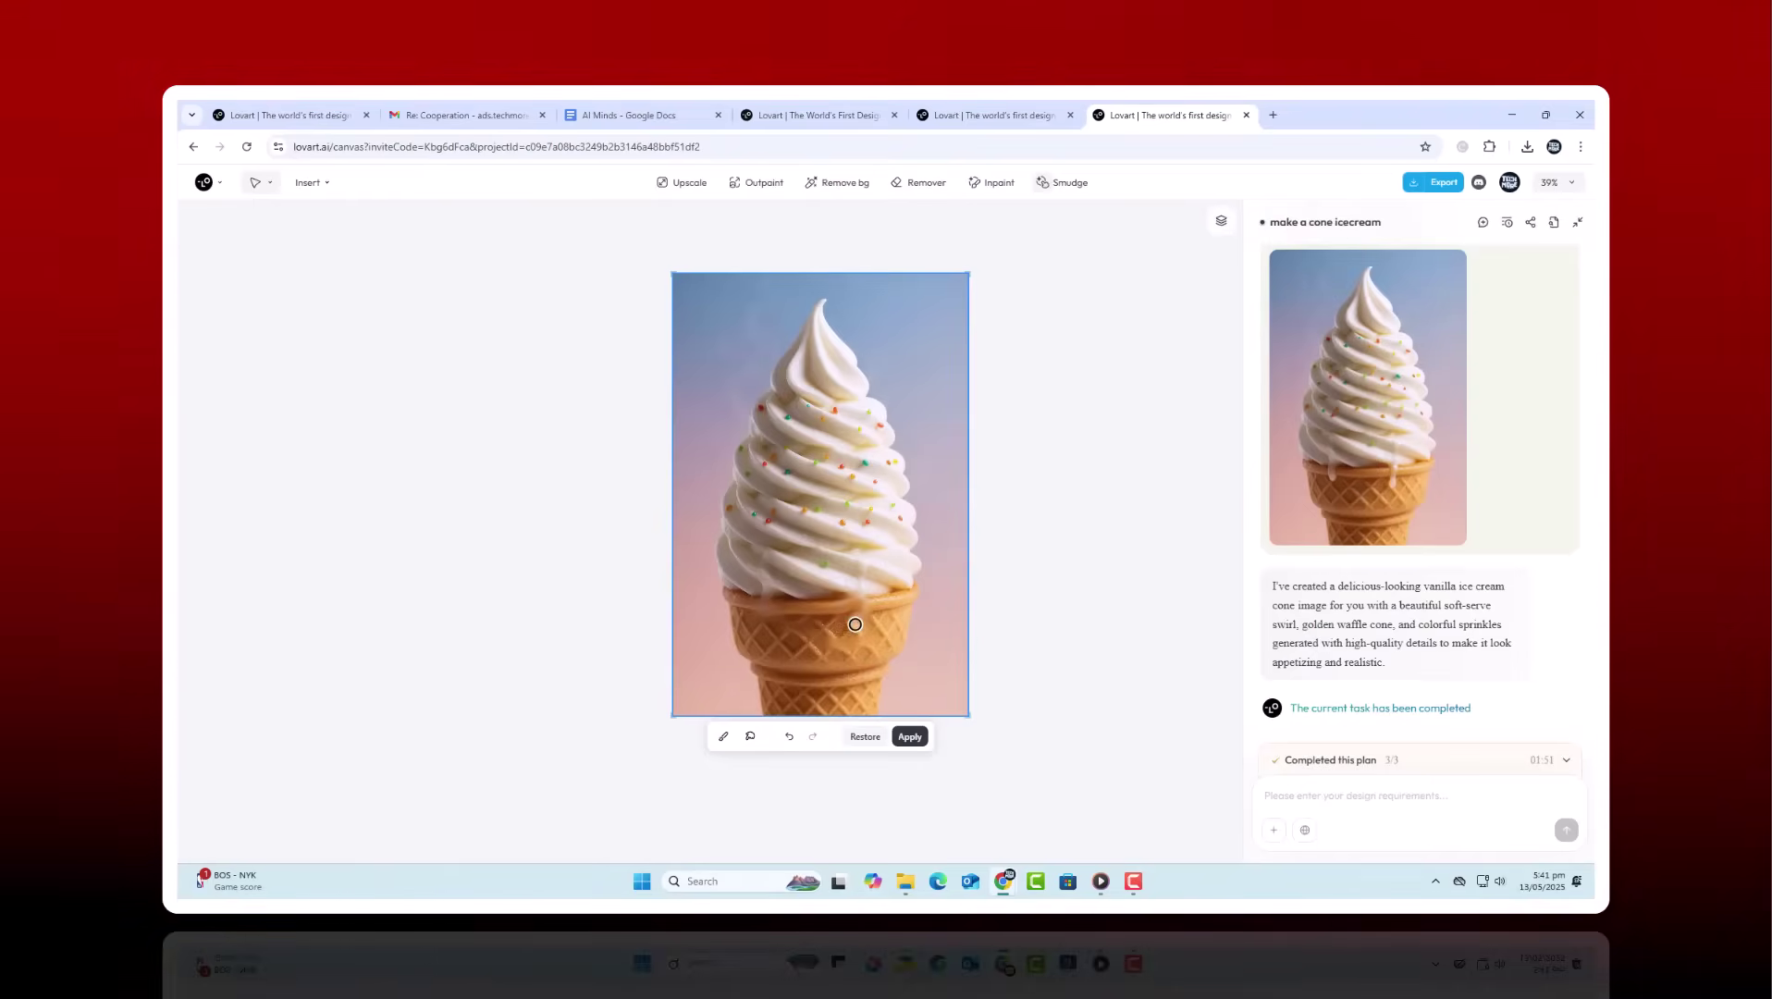
Remove the ice cream image's background, open and close Outpaint, then display the workflow
{"action": "left_click", "coordinate": [849, 753]}
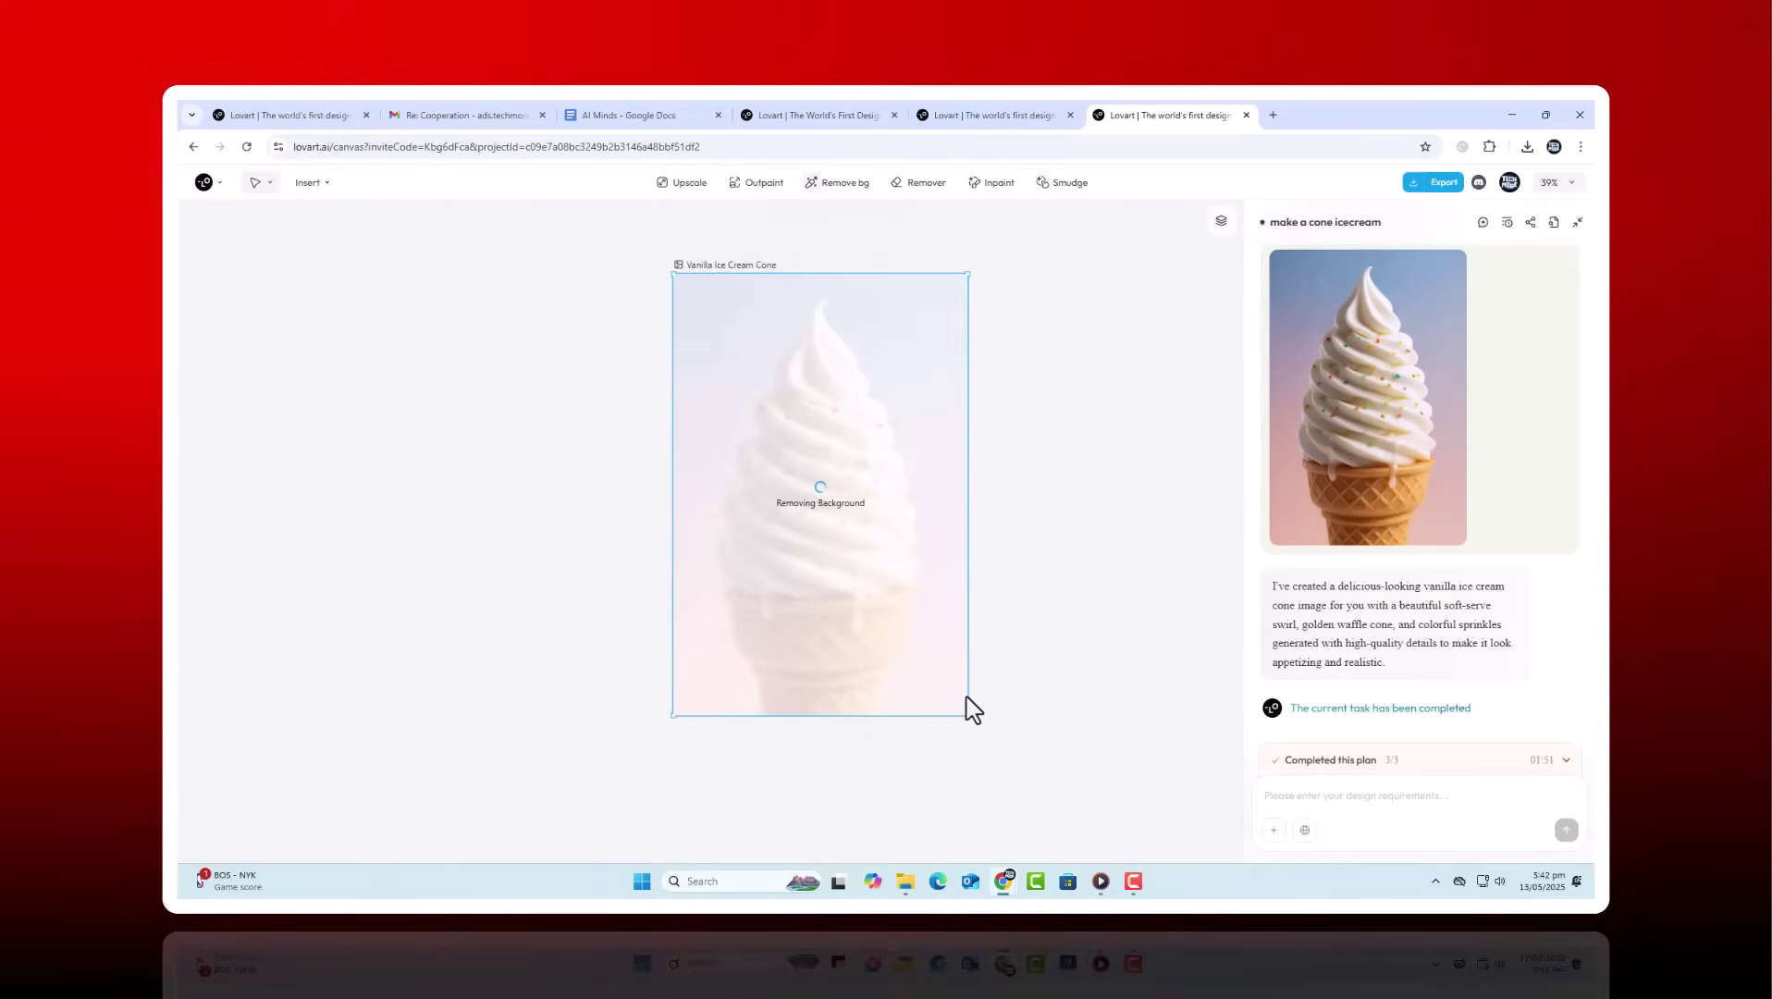
{"action": "left_click", "coordinate": [755, 182]}
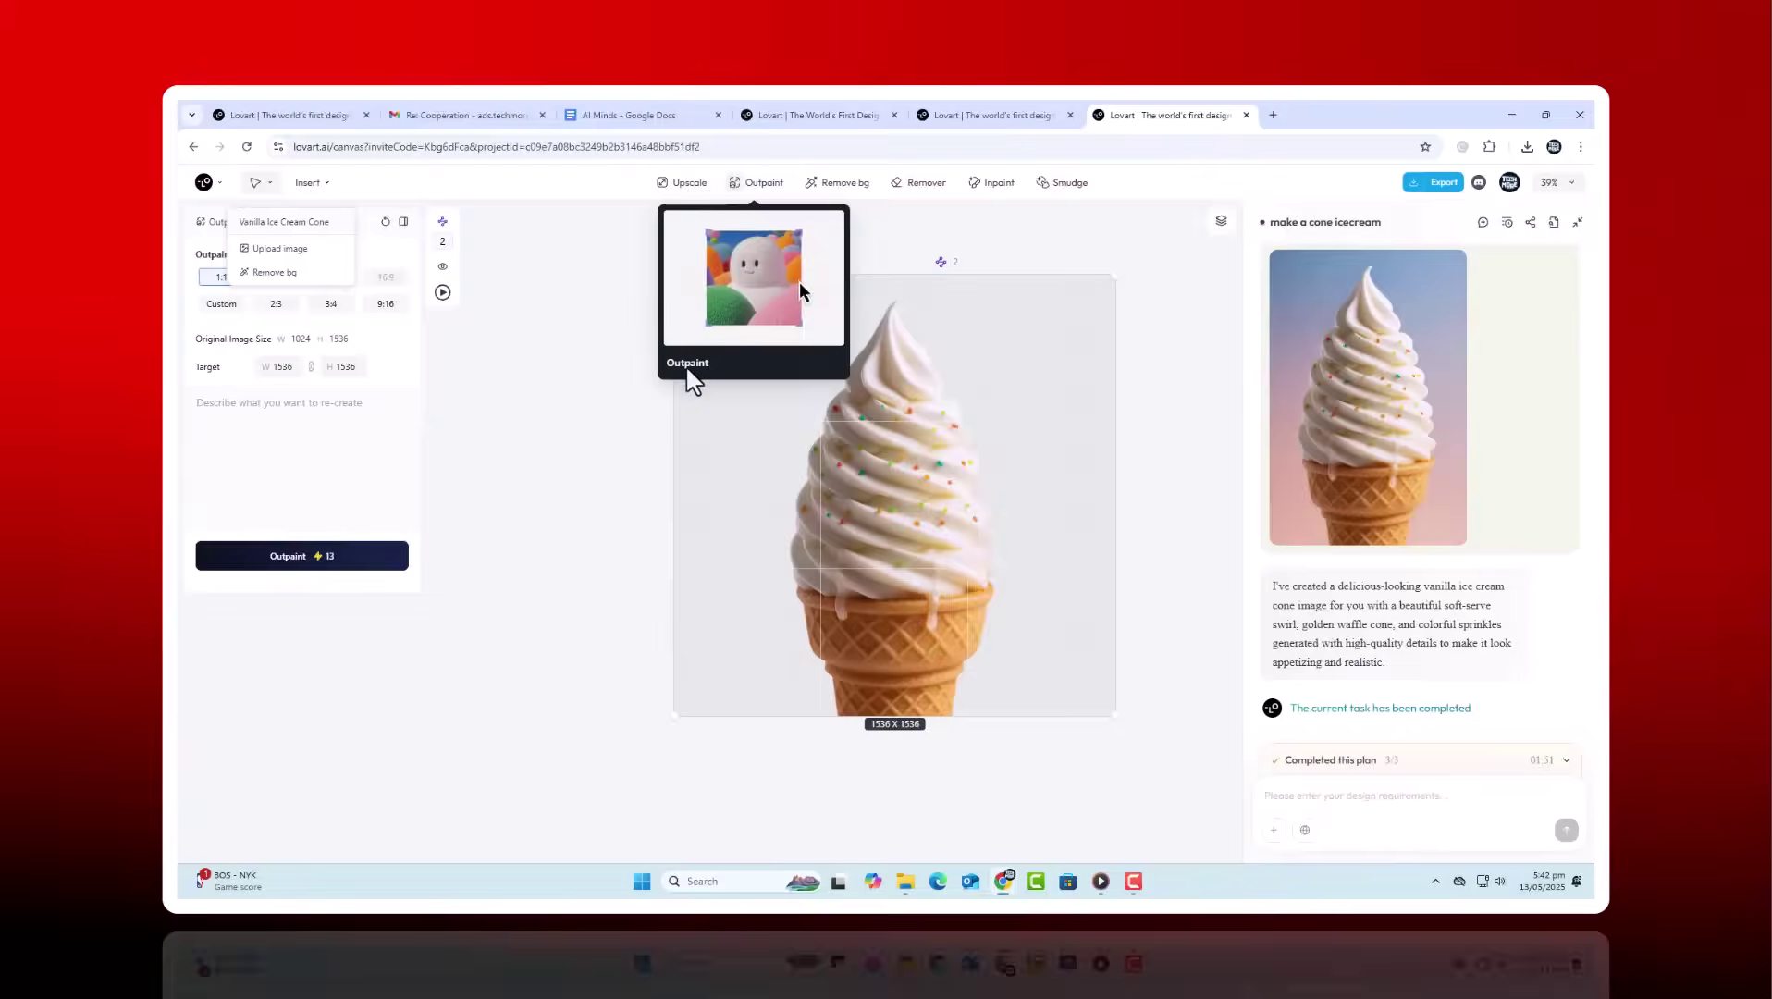
{"action": "left_click", "coordinate": [691, 569]}
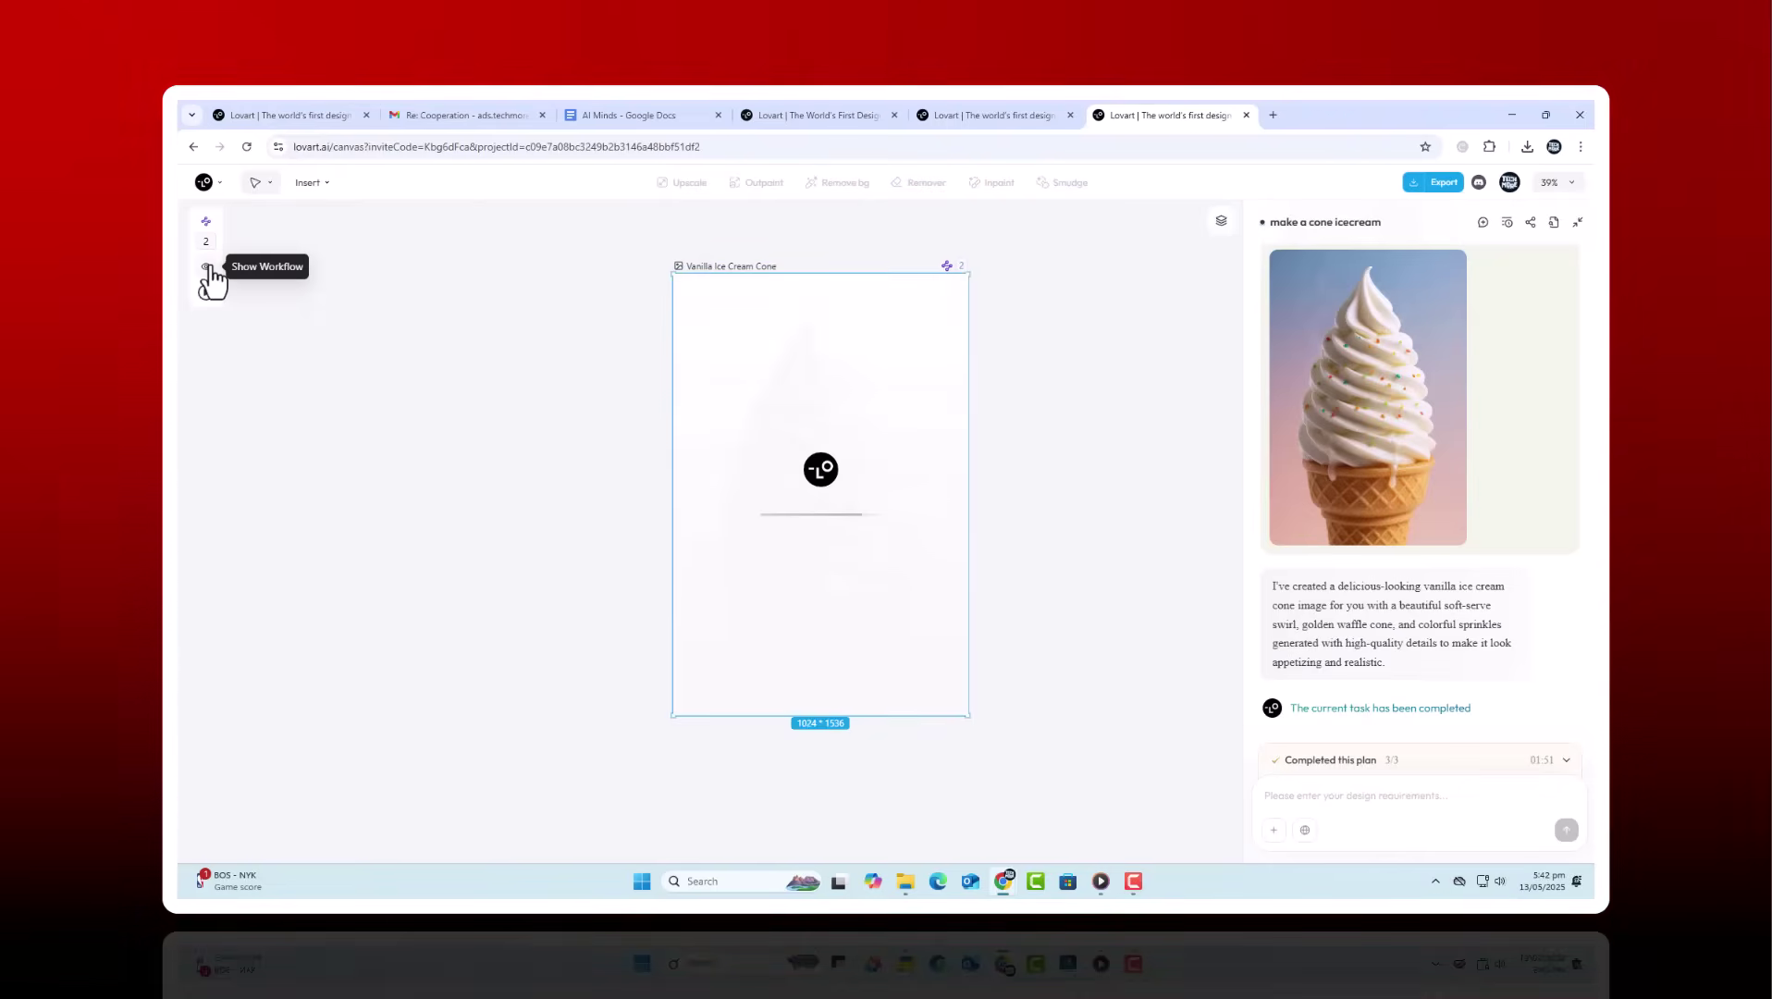
{"action": "left_click", "coordinate": [208, 270]}
{"action": "type", "text": "Create a full set of brand design fo"}
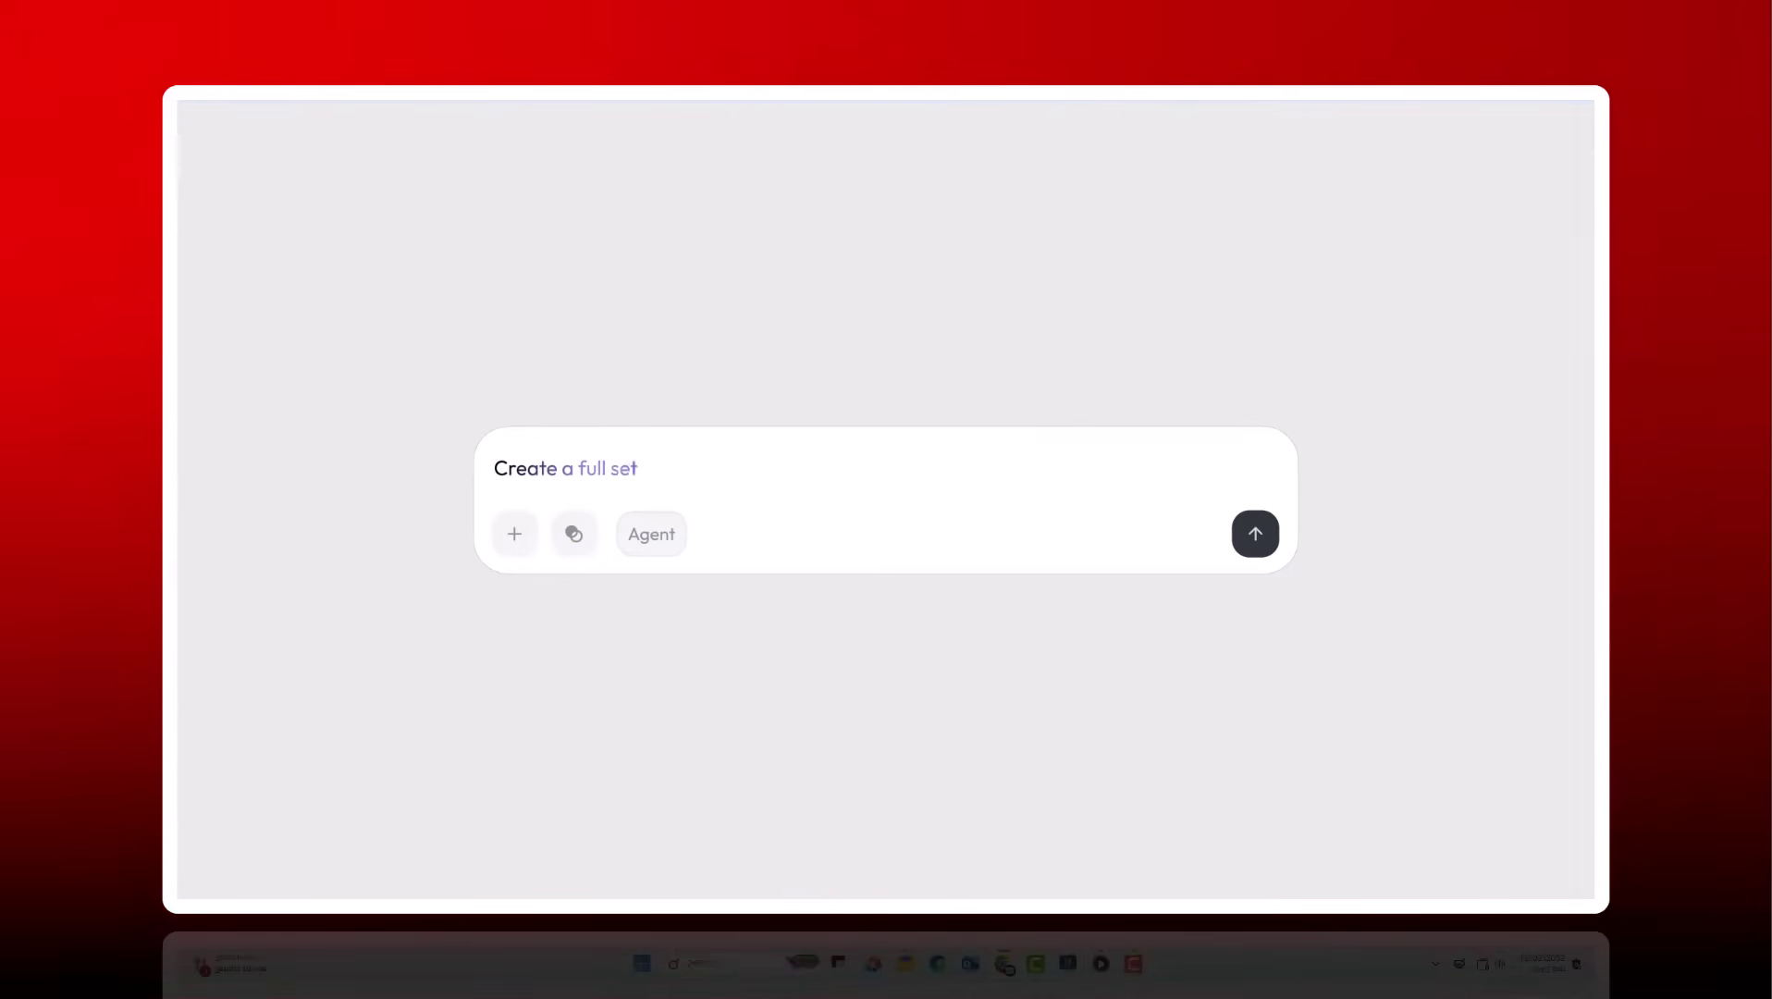
{"action": "type", "text": "r Lovart"}
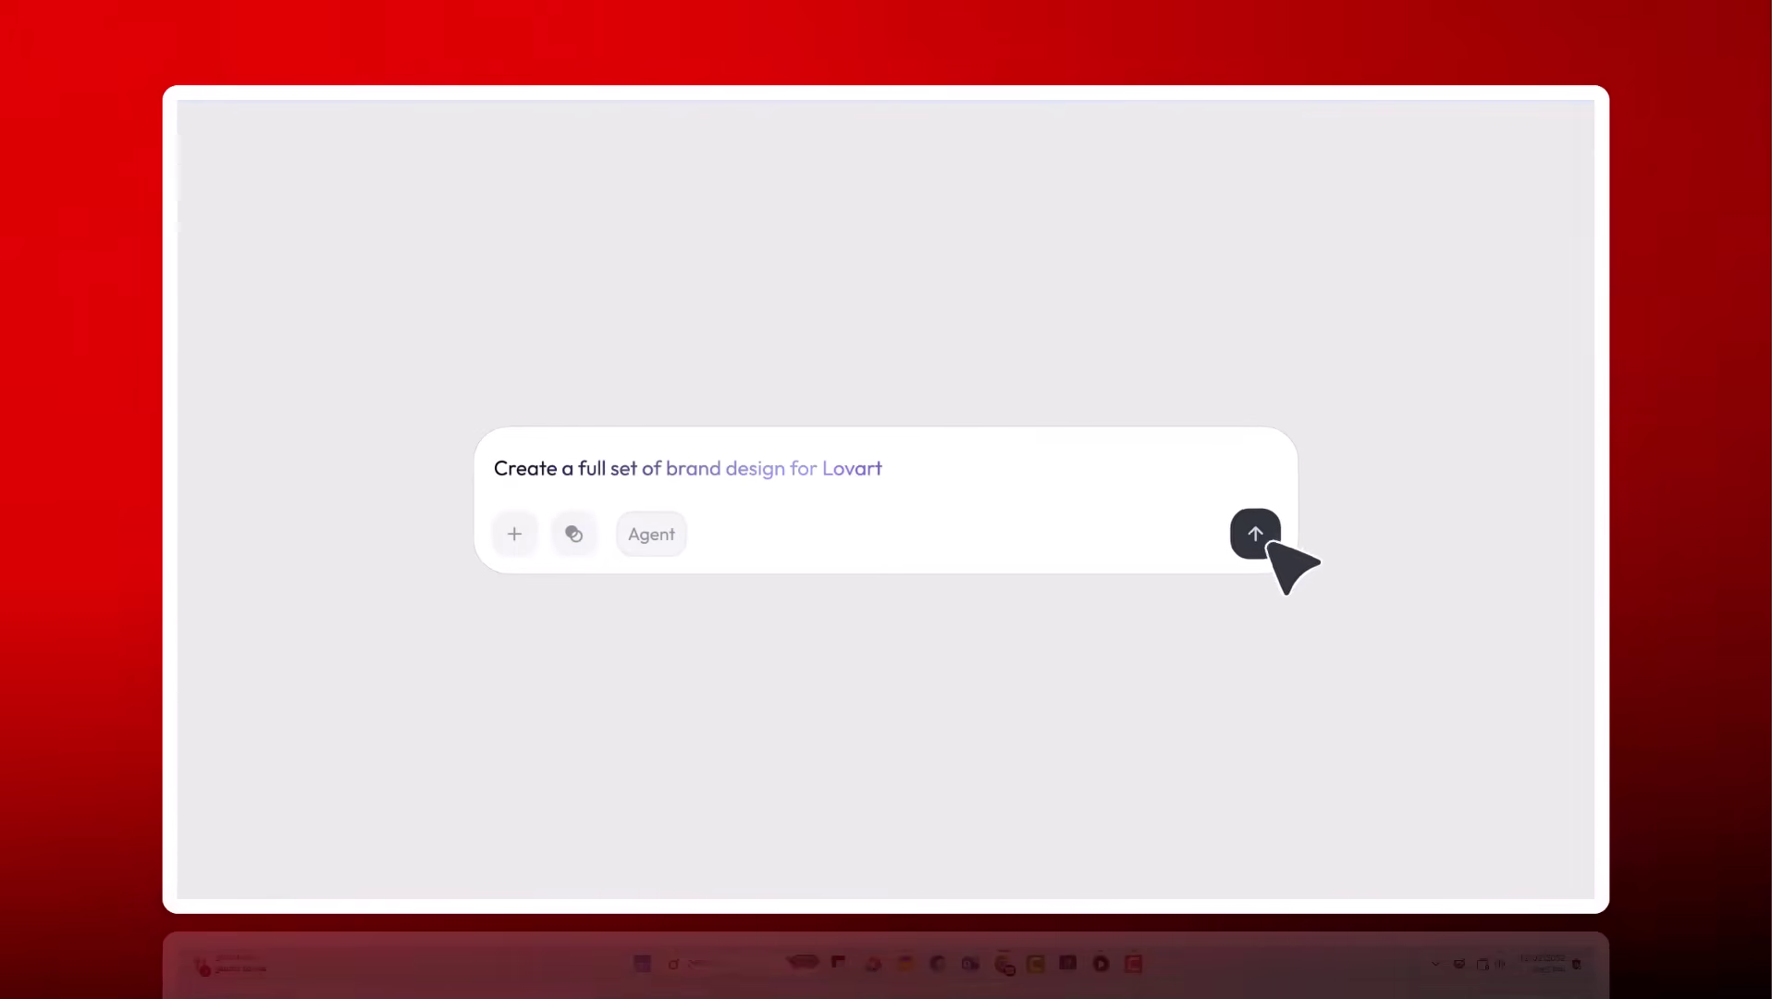
Send the full Lovart brand design set request from the Agent prompt box
{"action": "left_click", "coordinate": [1255, 533]}
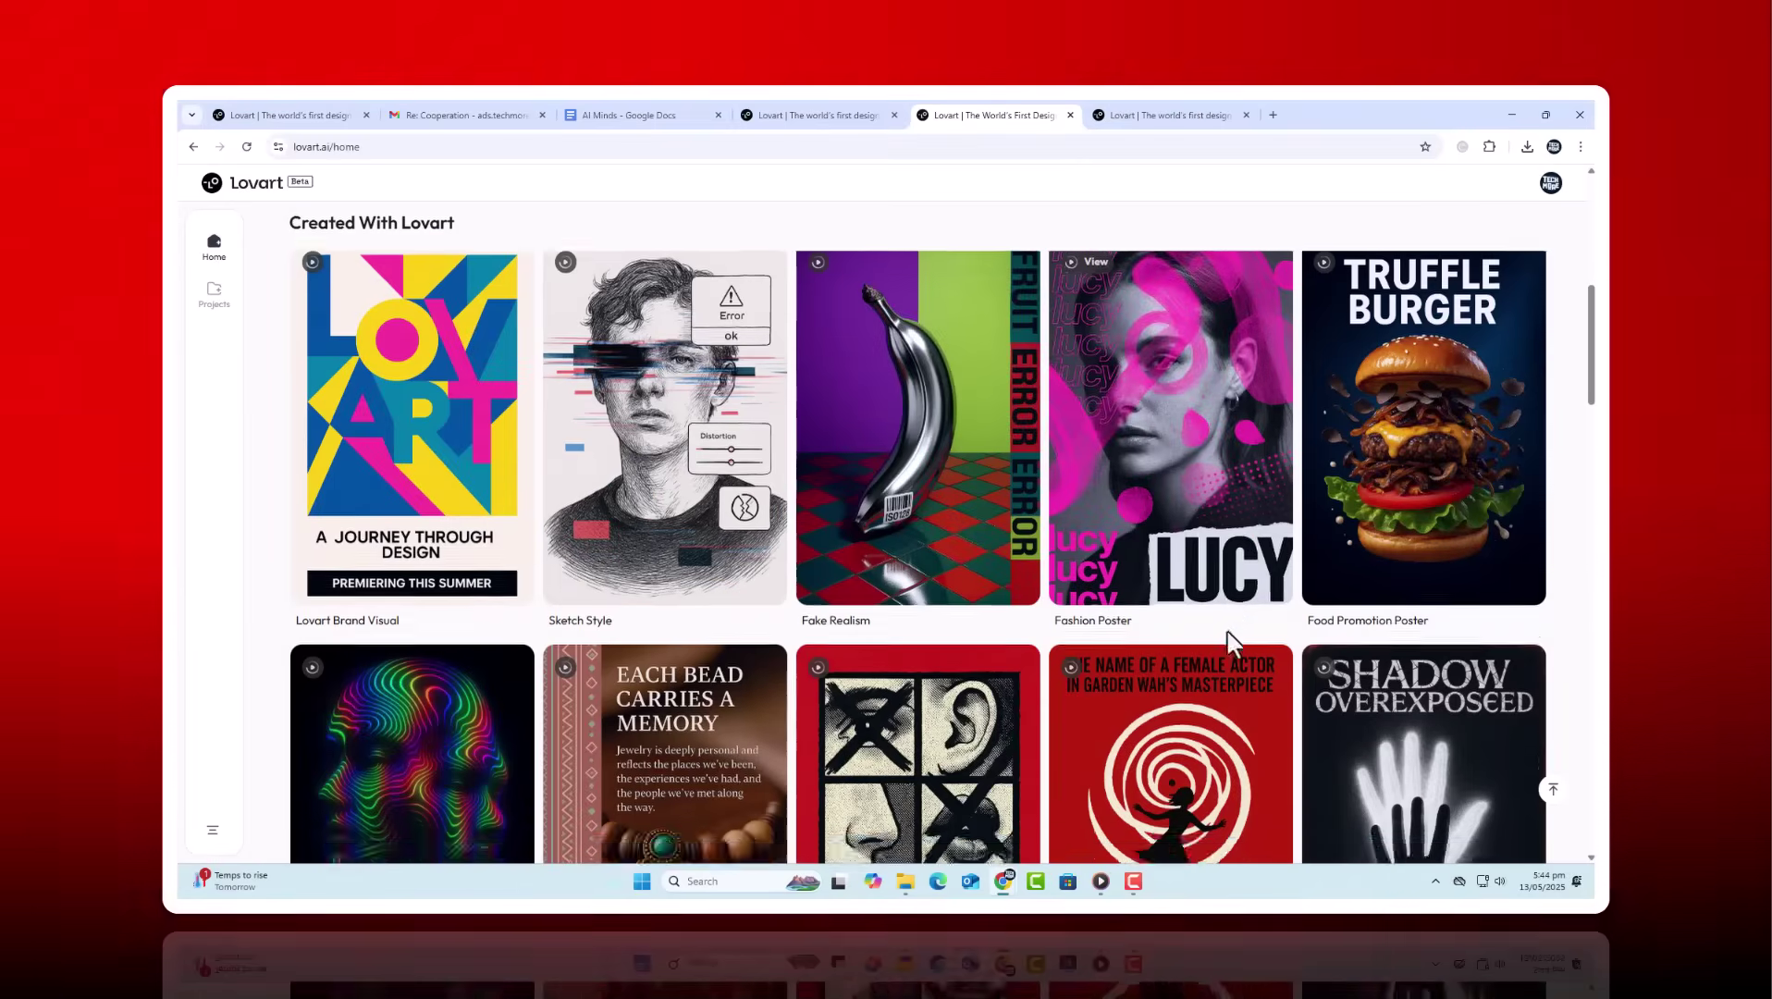
{"action": "scroll", "coordinate": [1231, 642], "scroll_direction": "down", "scroll_amount": 3}
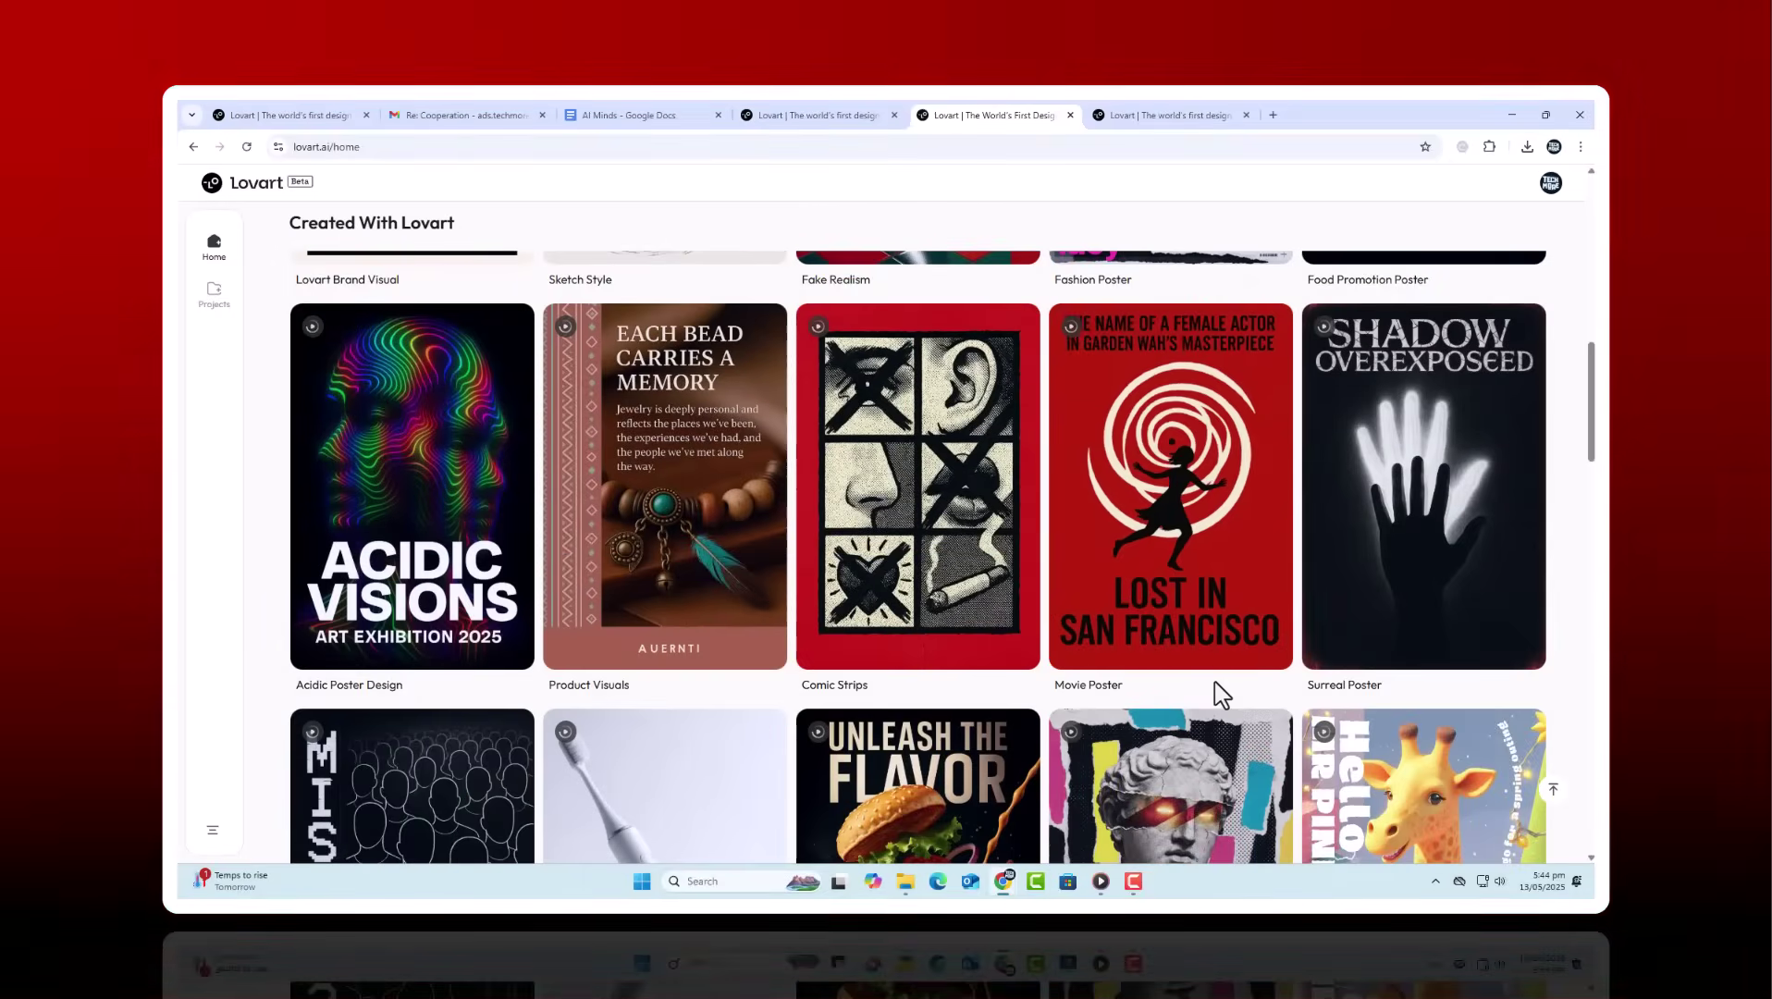
{"action": "scroll", "coordinate": [1218, 684], "scroll_direction": "down", "scroll_amount": 3}
{"action": "scroll", "coordinate": [1214, 707], "scroll_direction": "down", "scroll_amount": 2}
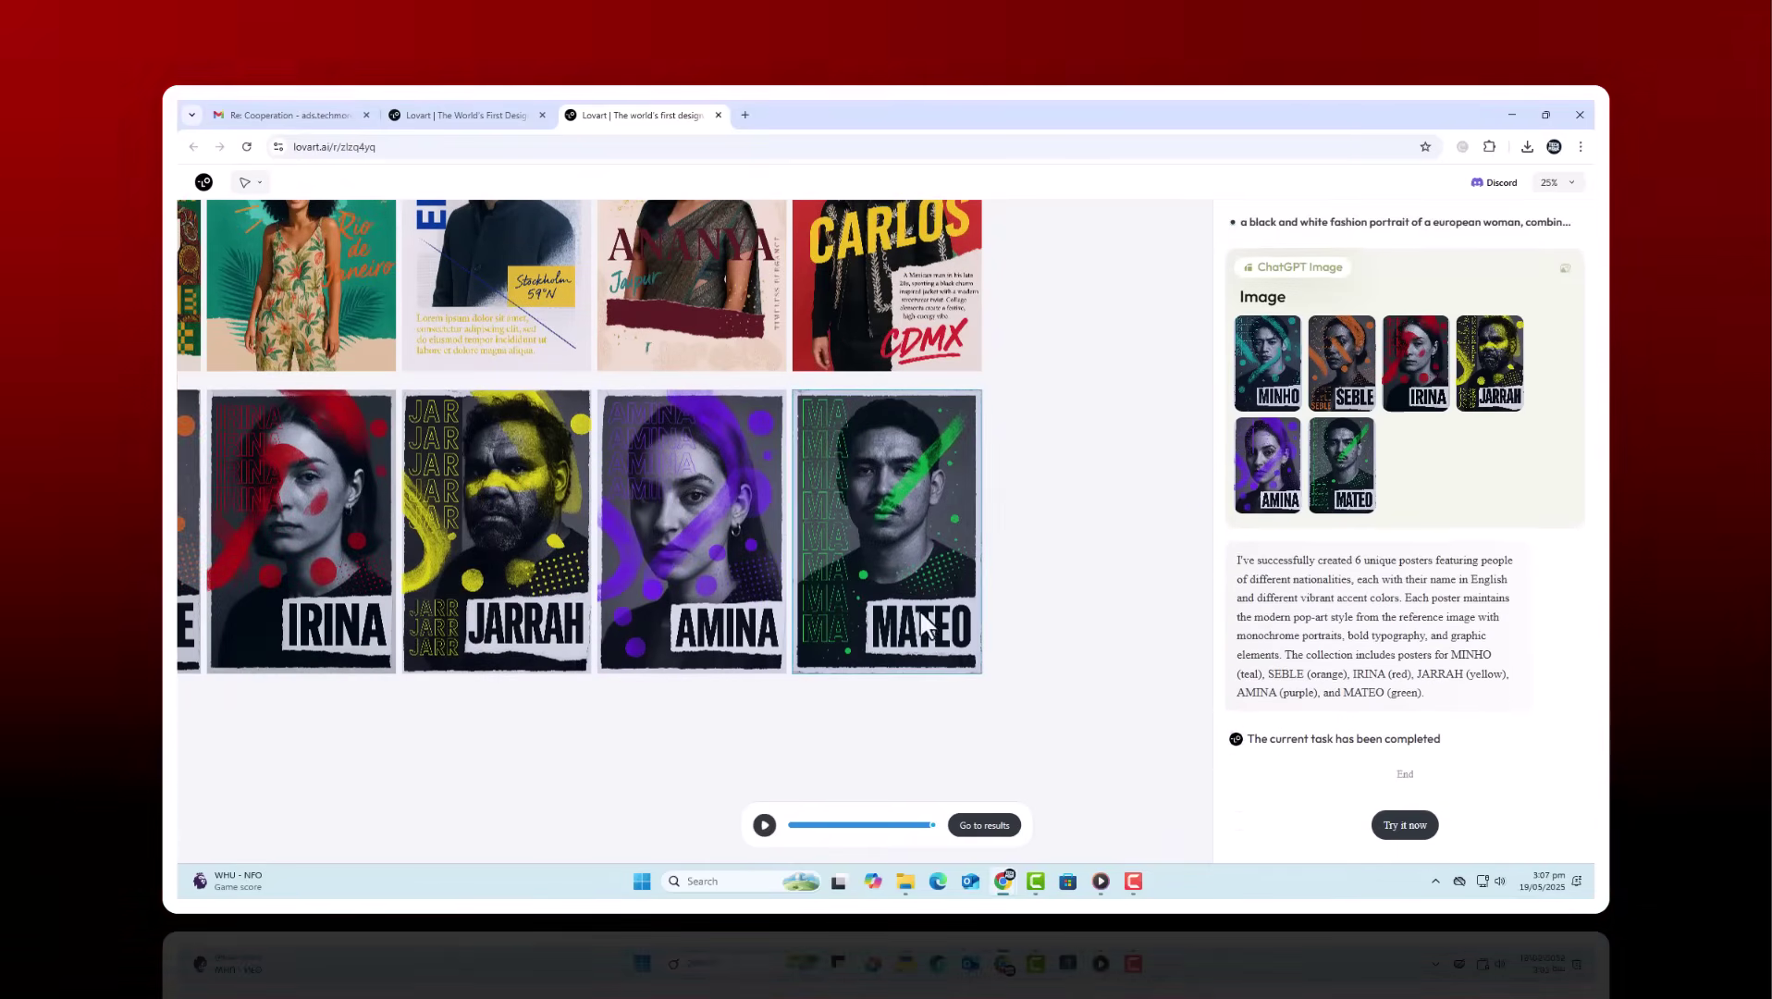
{"action": "scroll", "coordinate": [919, 609], "scroll_direction": "up", "scroll_amount": 2}
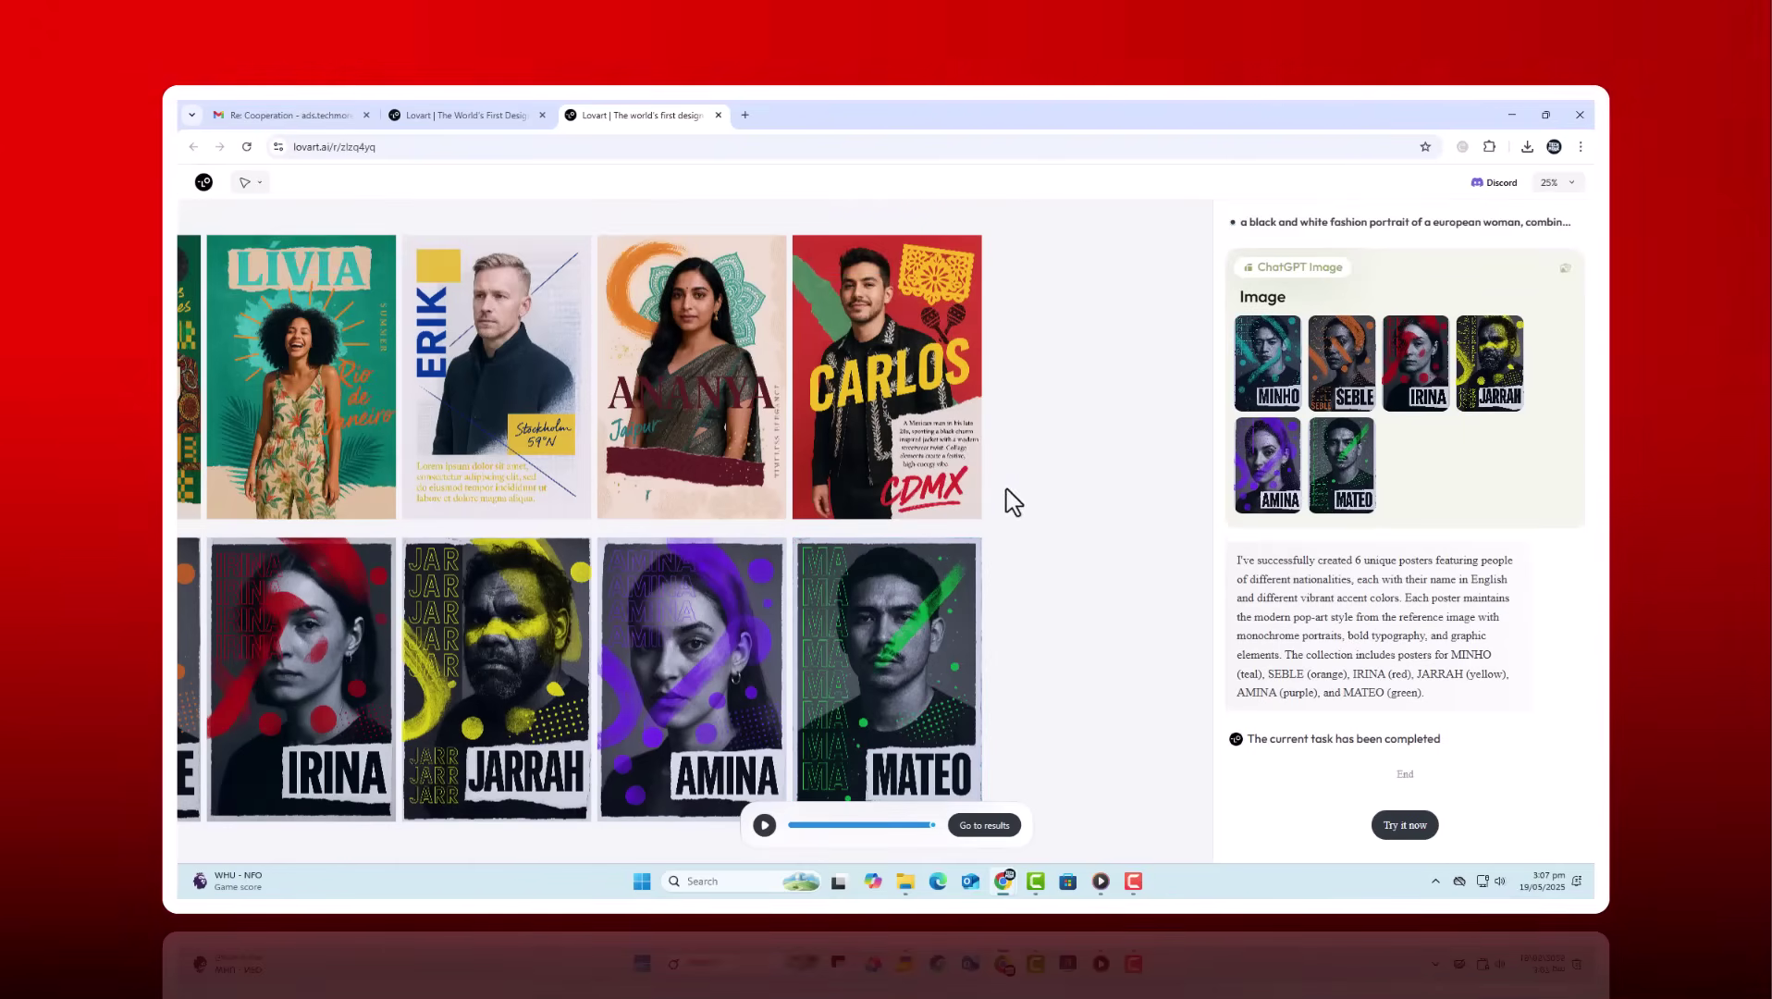
From the home gallery, open the Burger Motion Ad example and download its 10-second burger video
{"action": "left_click", "coordinate": [429, 116]}
{"action": "scroll", "coordinate": [1002, 720], "scroll_direction": "down", "scroll_amount": 1}
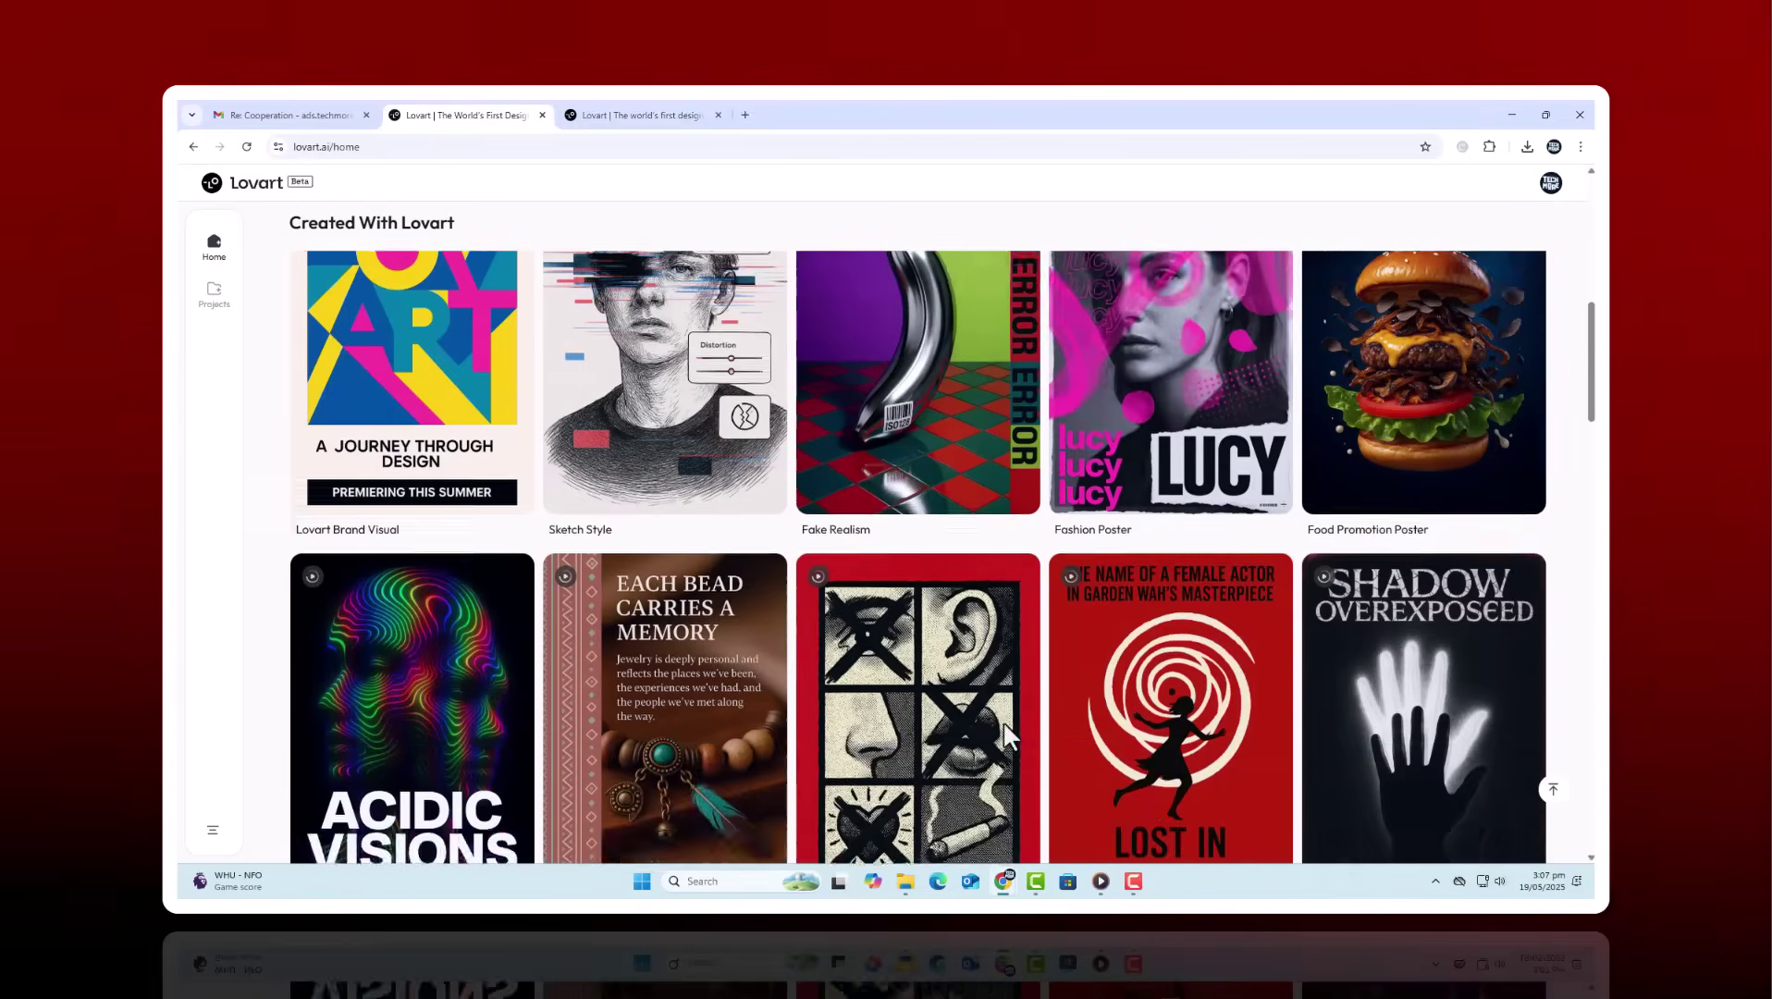
{"action": "scroll", "coordinate": [981, 751], "scroll_direction": "down", "scroll_amount": 1}
{"action": "scroll", "coordinate": [945, 758], "scroll_direction": "down", "scroll_amount": 1}
{"action": "scroll", "coordinate": [950, 777], "scroll_direction": "down", "scroll_amount": 2}
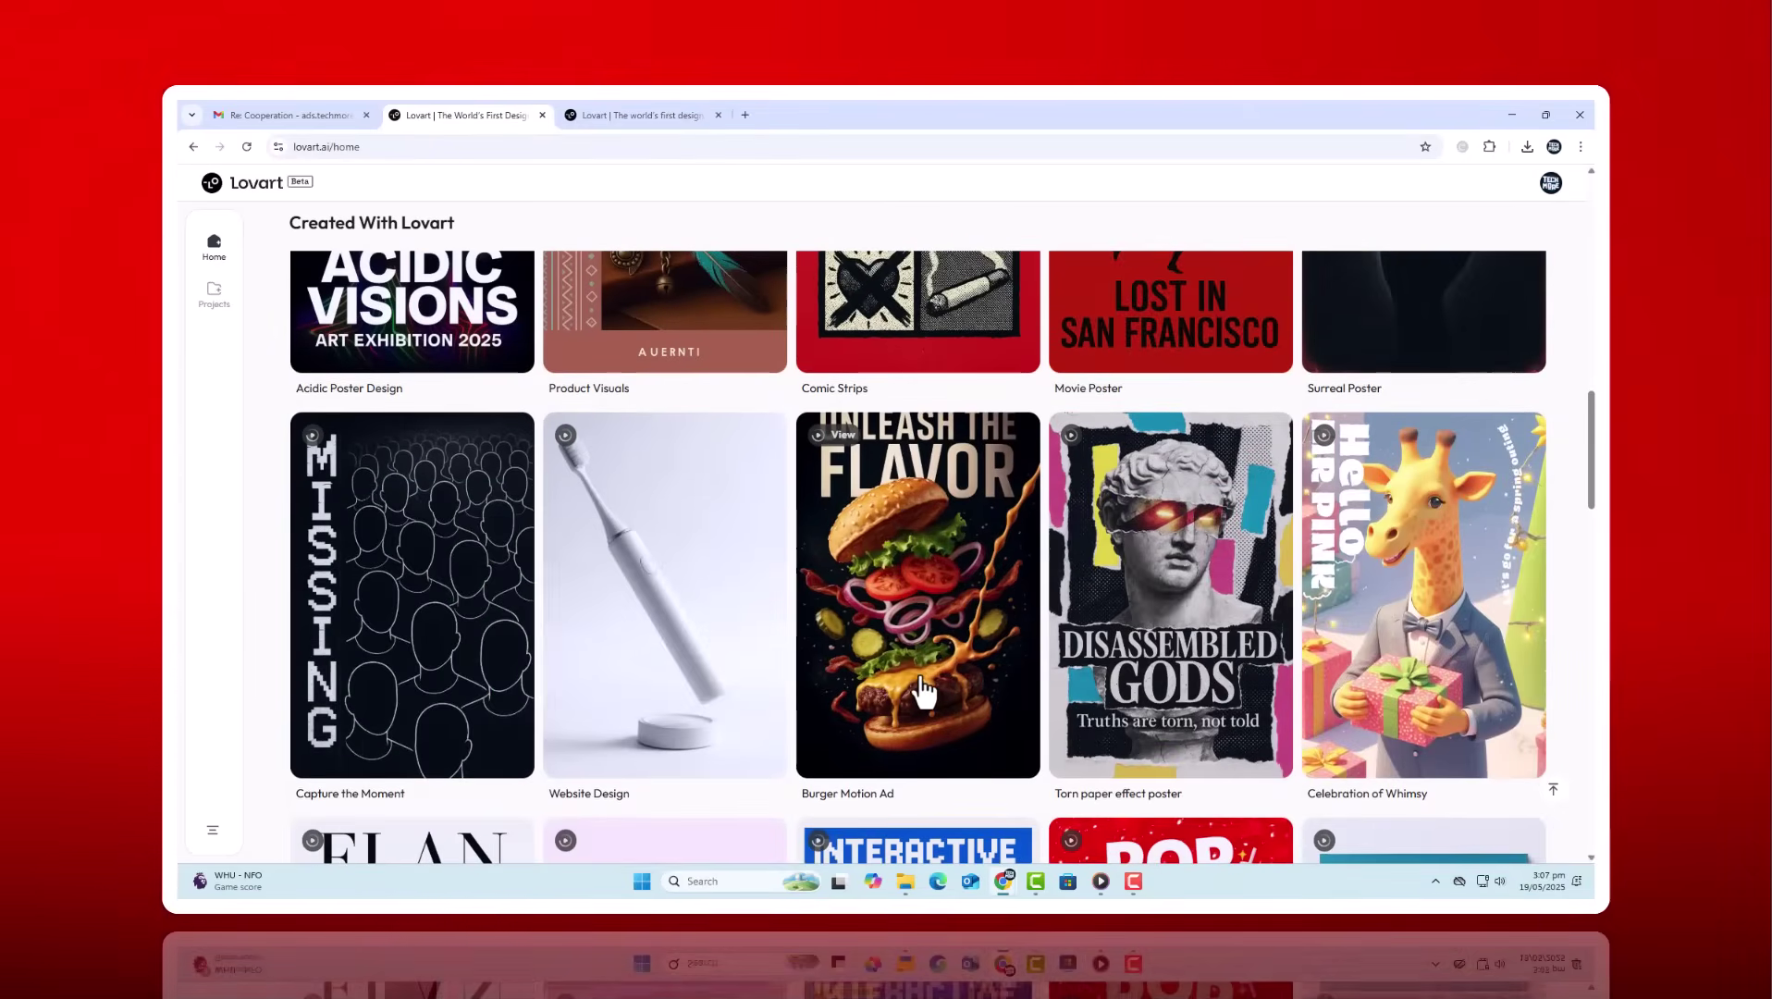
{"action": "left_click", "coordinate": [918, 692]}
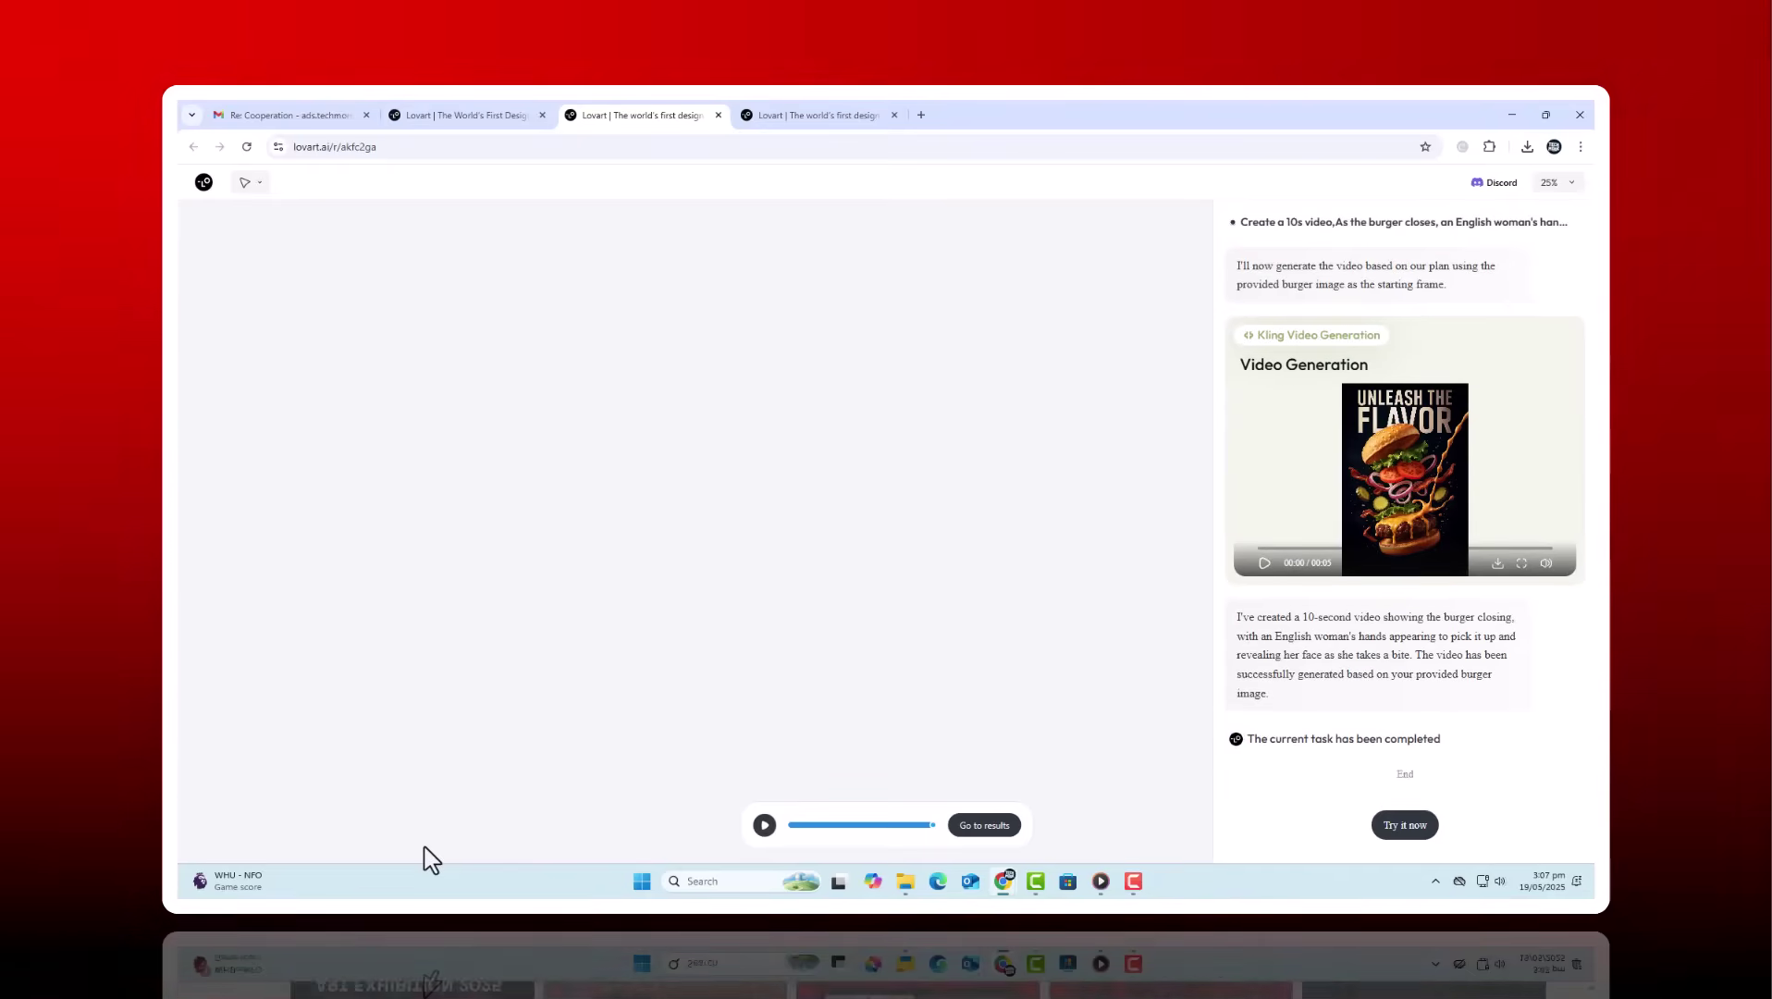
{"action": "left_click", "coordinate": [1380, 443]}
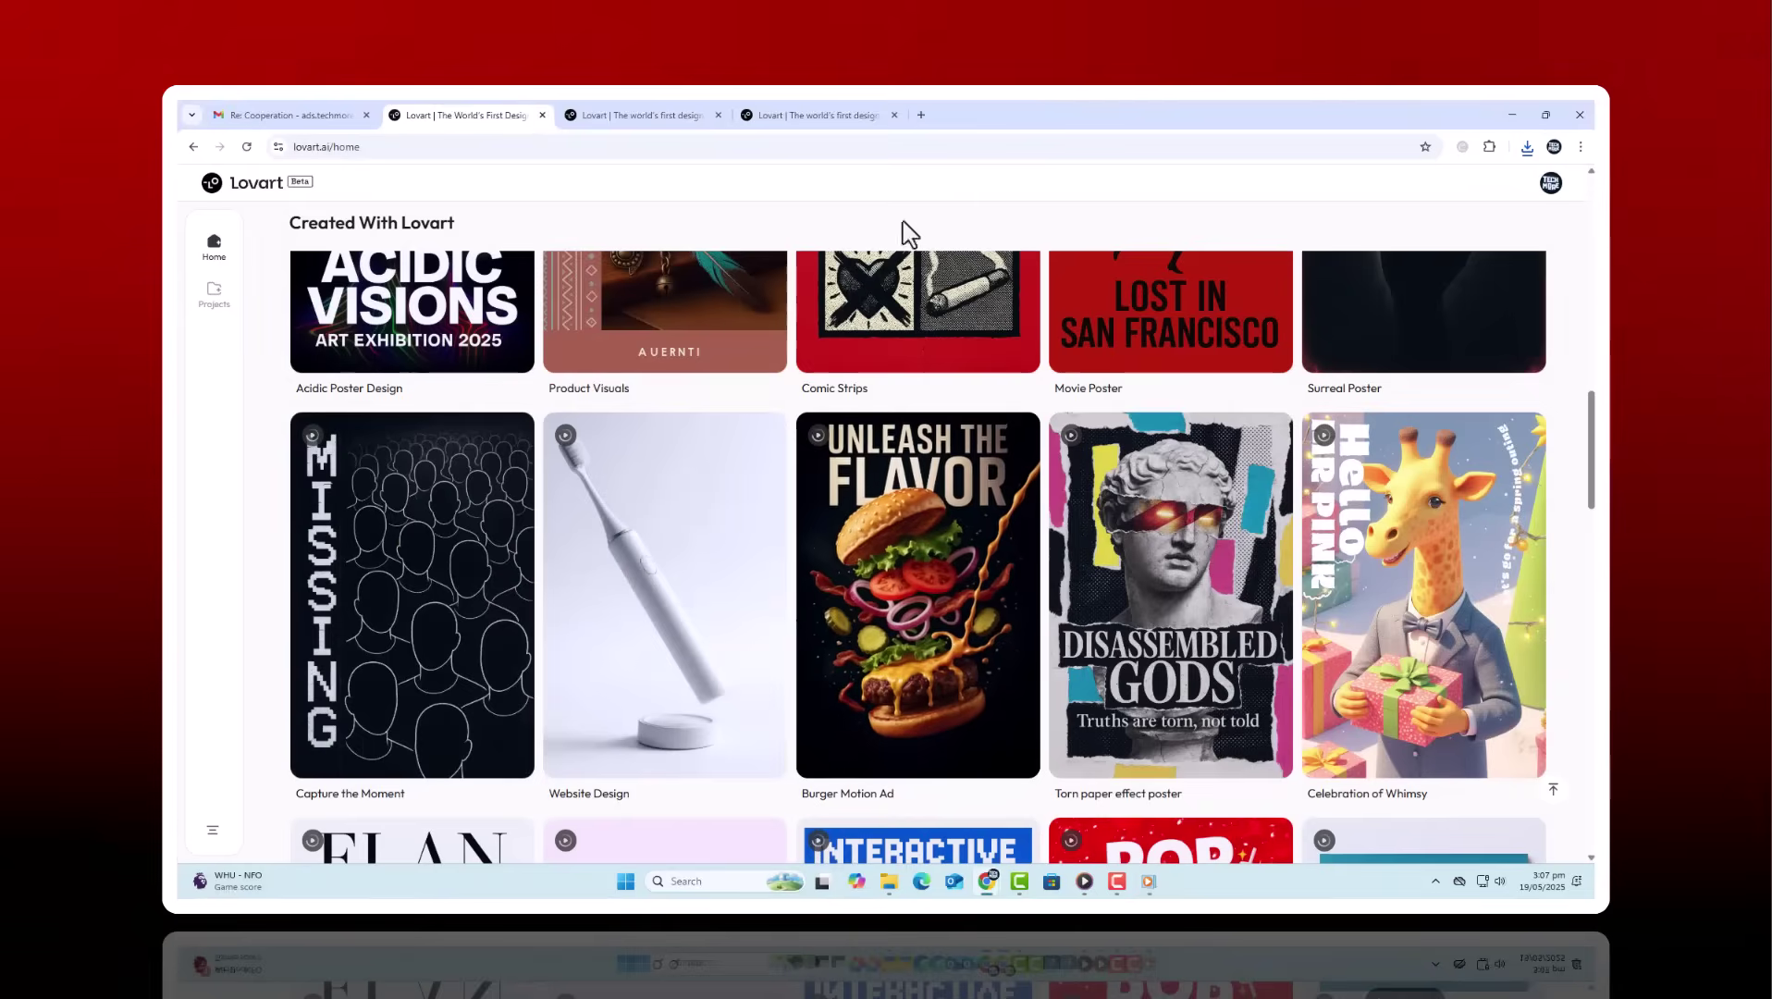
{"action": "scroll", "coordinate": [1053, 553], "scroll_direction": "down", "scroll_amount": 2}
{"action": "scroll", "coordinate": [1038, 596], "scroll_direction": "down", "scroll_amount": 1}
{"action": "scroll", "coordinate": [1038, 596], "scroll_direction": "down", "scroll_amount": 2}
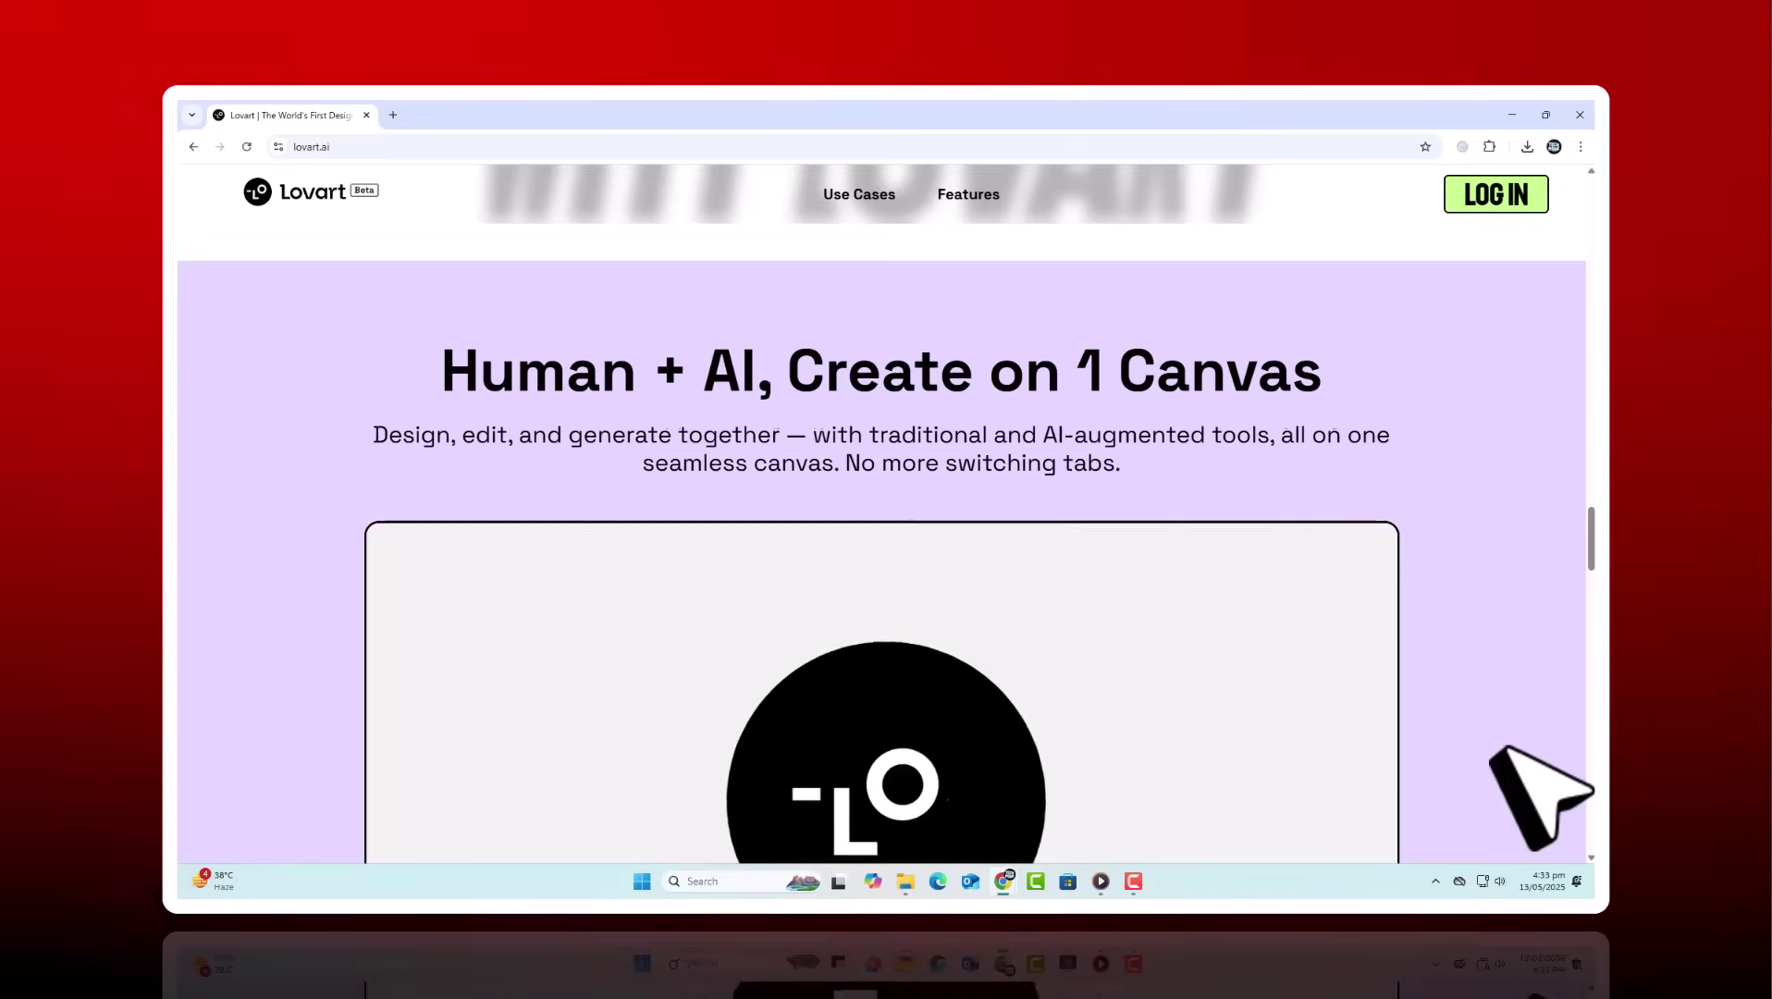
{"action": "scroll", "coordinate": [885, 553], "scroll_direction": "down", "scroll_amount": 2}
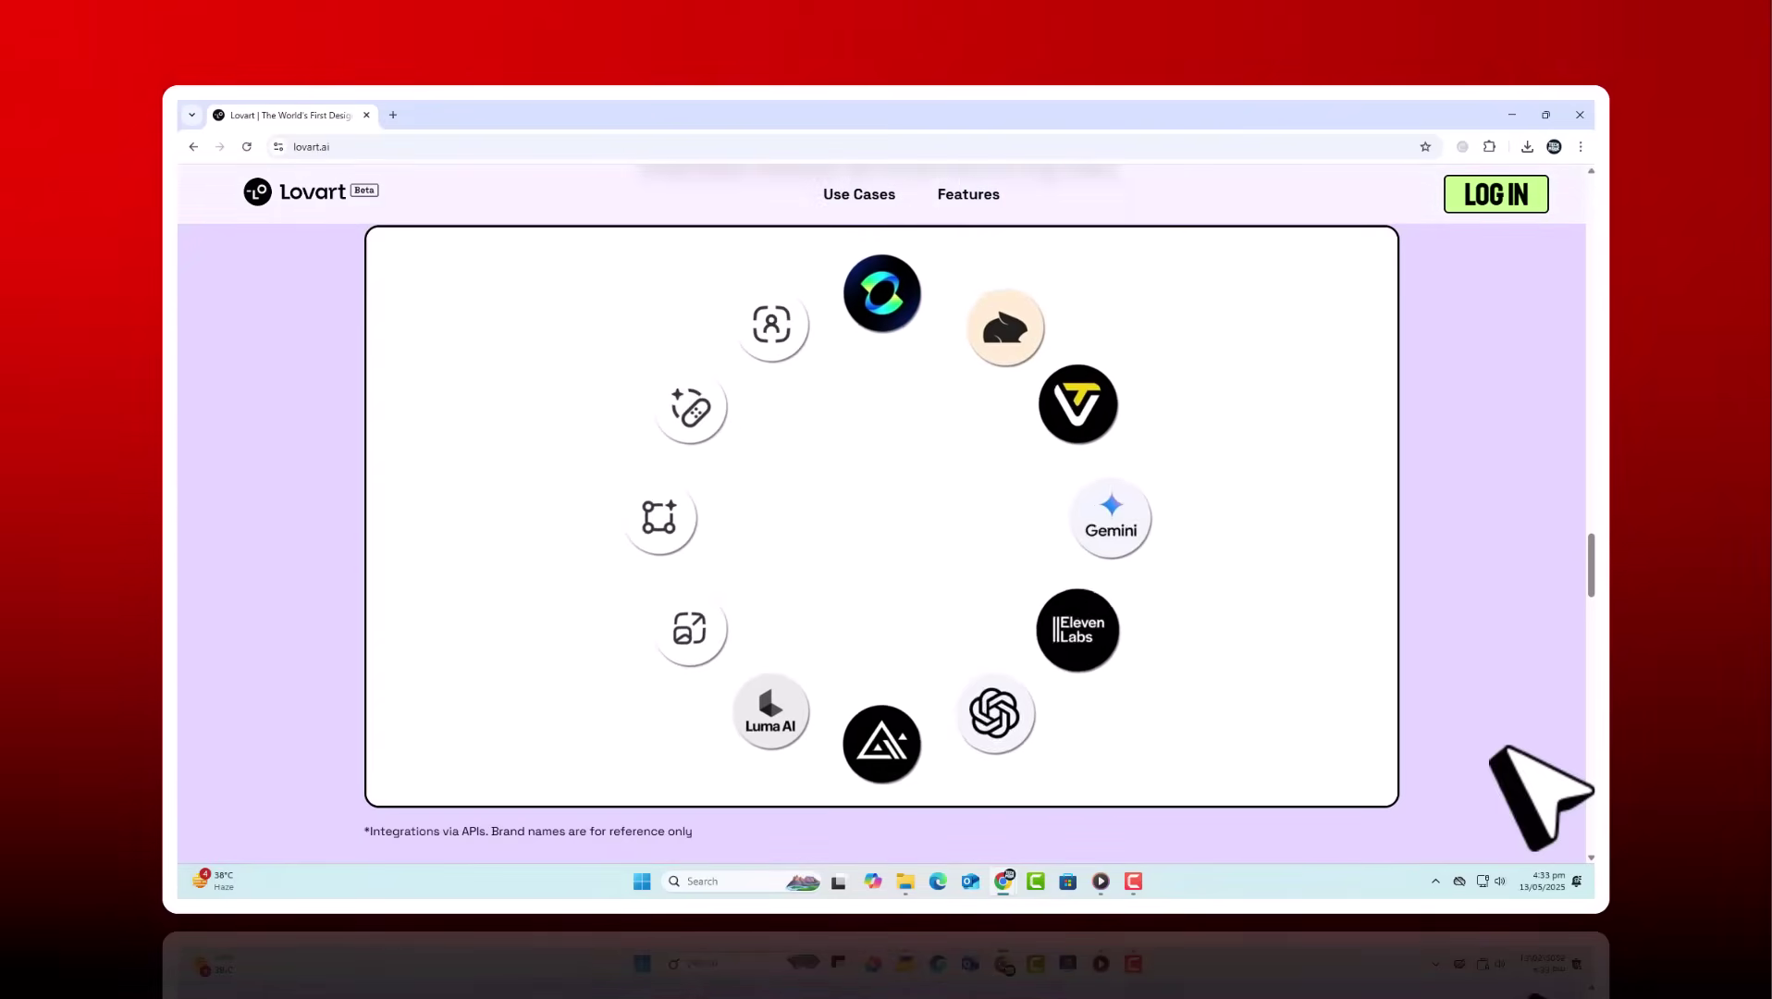